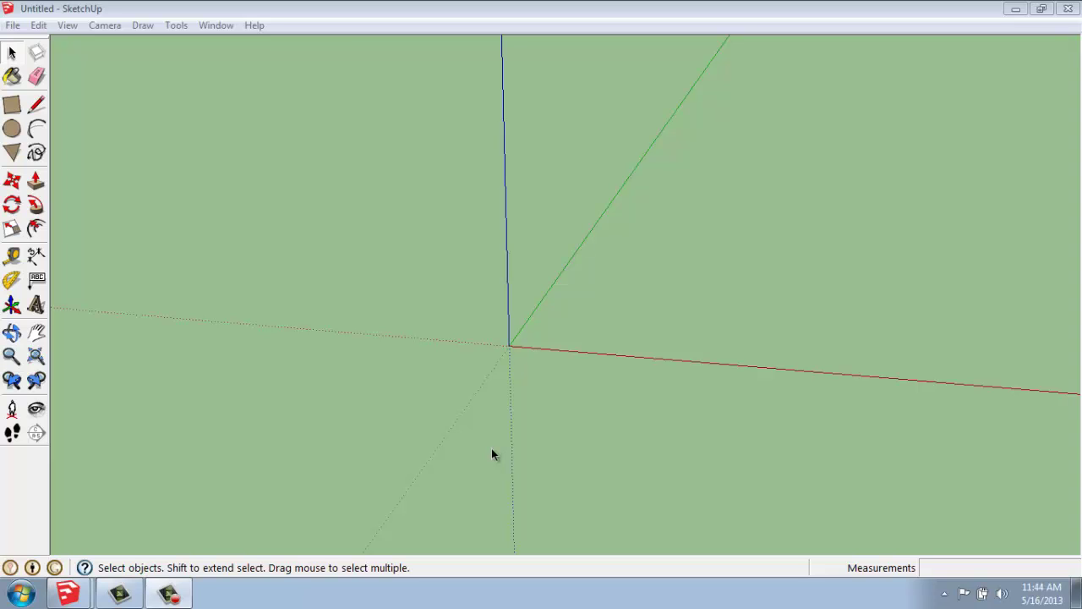
# - Draw a 40' by 40' rectangle on the ground plane with its first corner at the origin
pyautogui.moveTo(529, 389); pyautogui.dragTo(463, 379, button='middle')
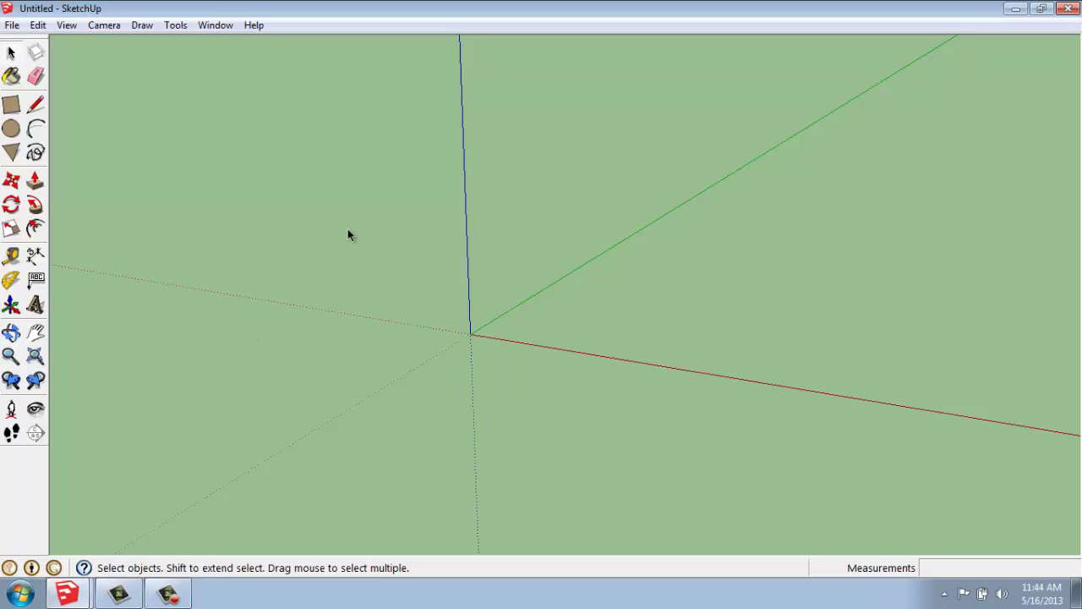
pyautogui.click(11, 104)
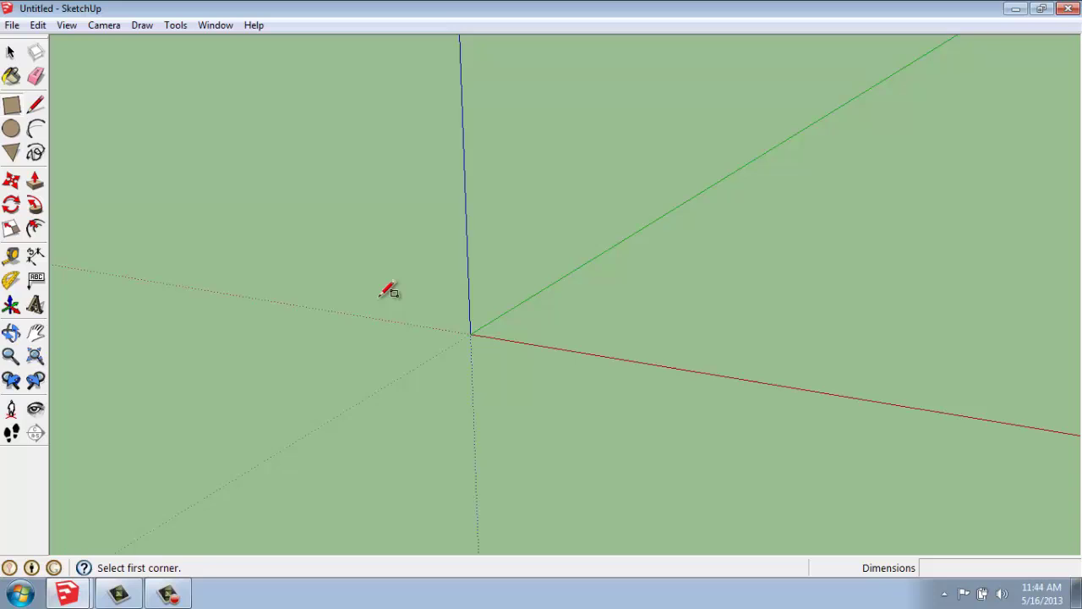
pyautogui.moveTo(387, 290); pyautogui.dragTo(451, 316, button='middle')
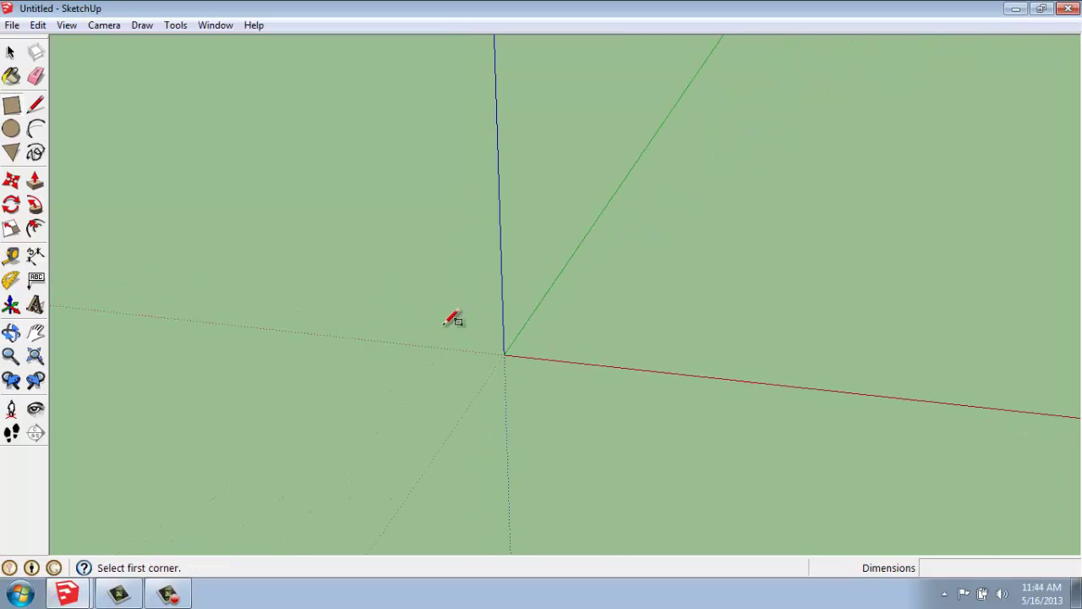
pyautogui.click(505, 352)
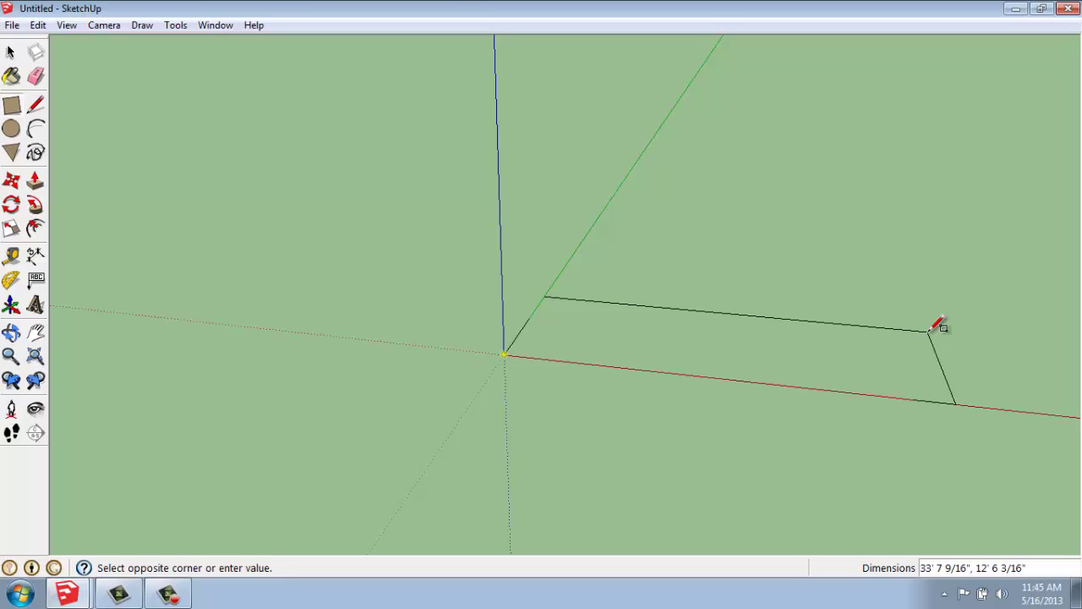
pyautogui.write("40',40'")
pyautogui.press('Return')
# - Push/Pull the square face upward 6" to form a slab
pyautogui.scroll(-2, 560, 225)
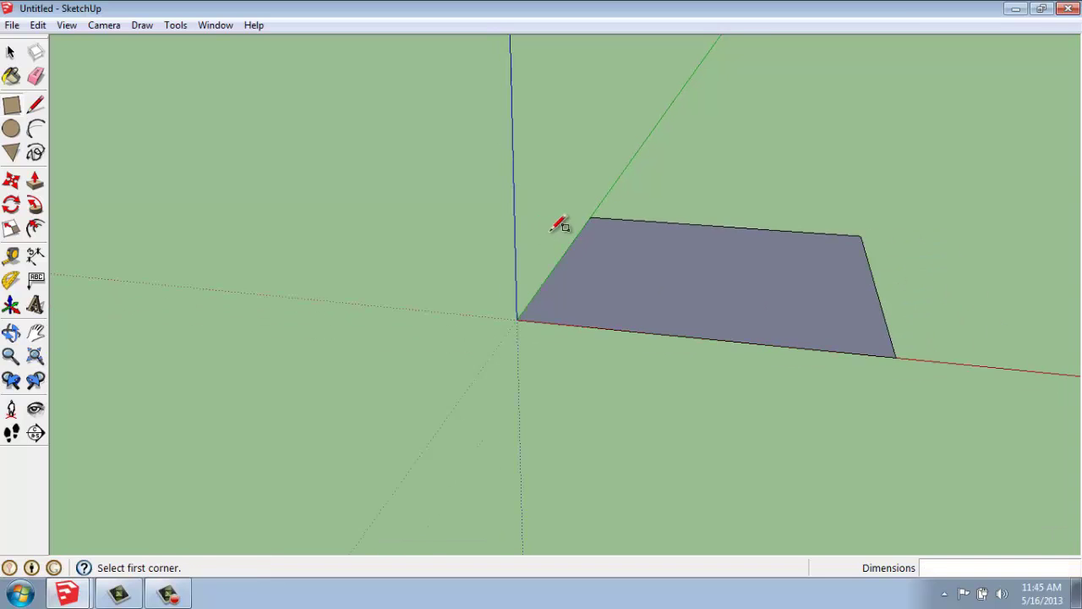
pyautogui.scroll(-2, 732, 244)
pyautogui.press('o')
pyautogui.moveTo(732, 244); pyautogui.dragTo(677, 319)
pyautogui.press('r')
pyautogui.scroll(4, 943, 331)
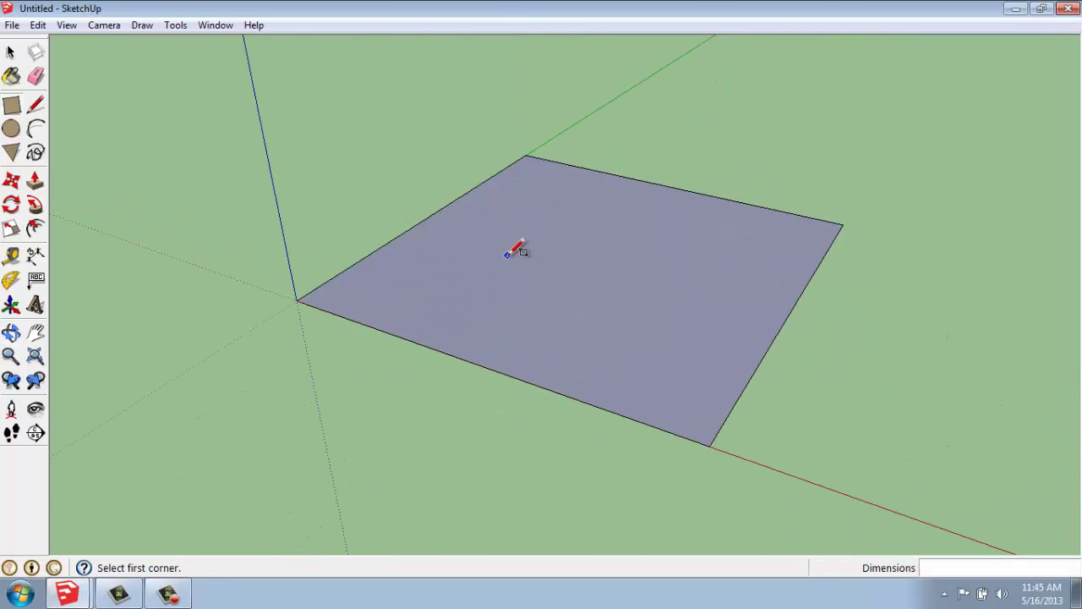
pyautogui.click(35, 181)
pyautogui.moveTo(592, 321); pyautogui.dragTo(576, 229)
pyautogui.write('6')
pyautogui.press('Return')
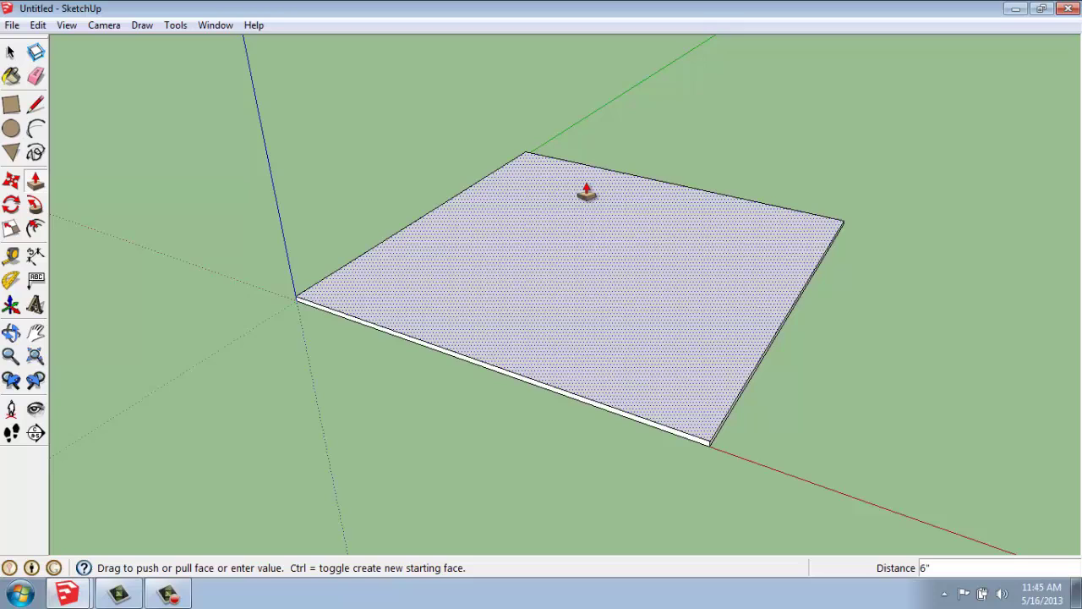
# - Split the slab's side face opposite the origin with a vertical line at its midpoint
pyautogui.moveTo(545, 165); pyautogui.dragTo(553, 208, button='middle')
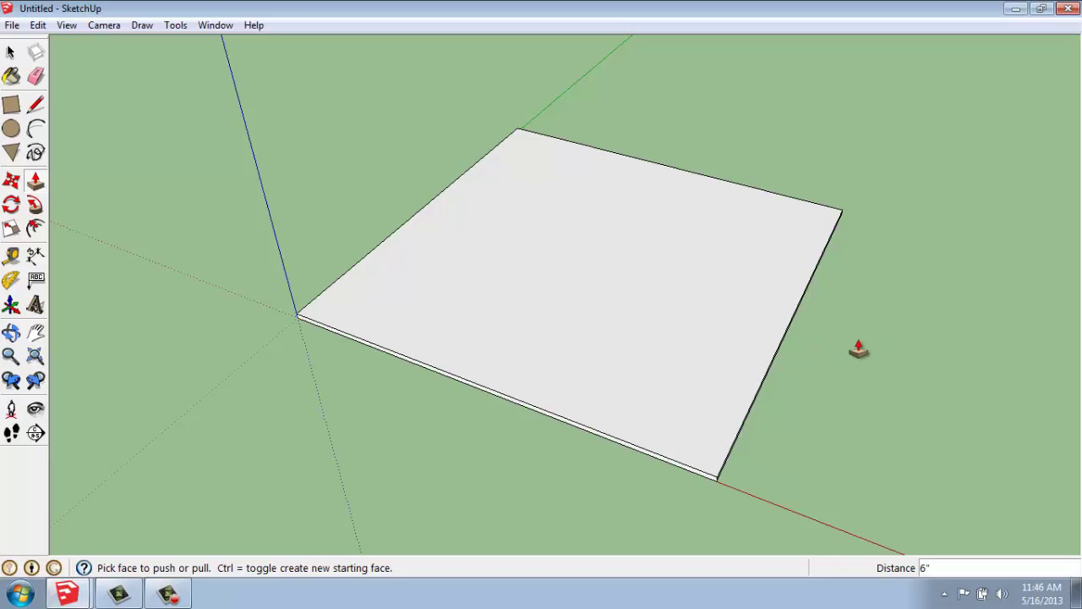
pyautogui.click(36, 105)
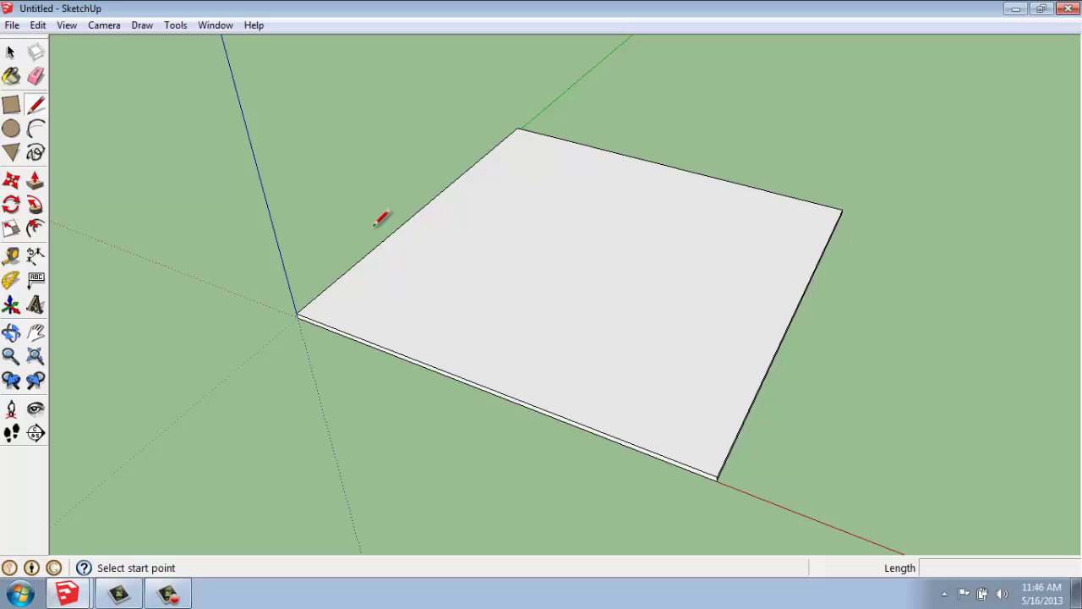
pyautogui.moveTo(902, 342)
pyautogui.mouseDown(button='middle')
pyautogui.moveTo(898, 355)
pyautogui.moveTo(862, 321)
pyautogui.moveTo(608, 235)
pyautogui.mouseUp(button='middle')
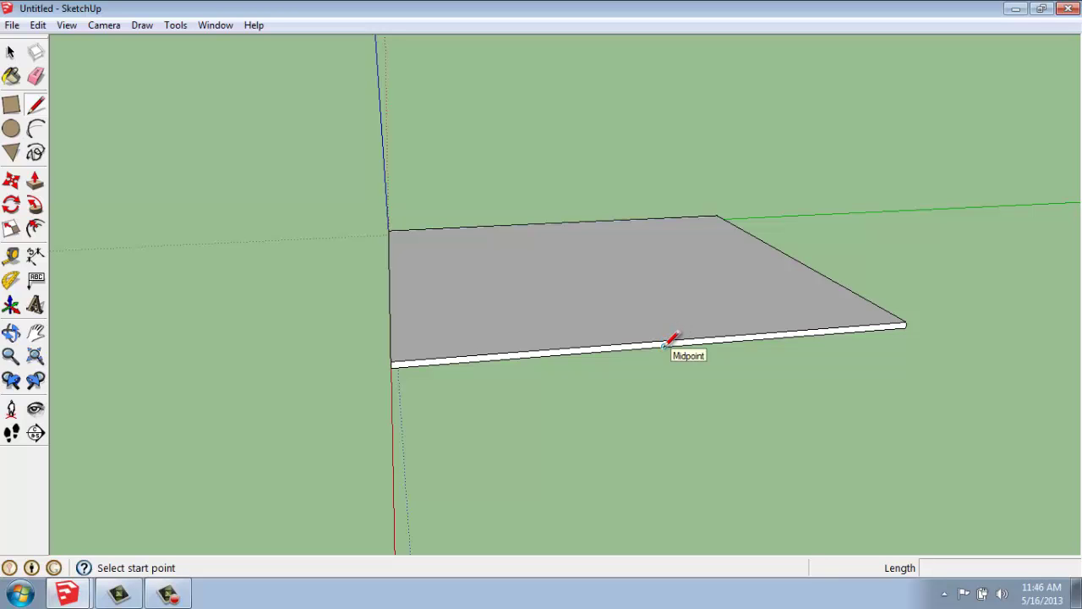
pyautogui.scroll(3, 665, 345)
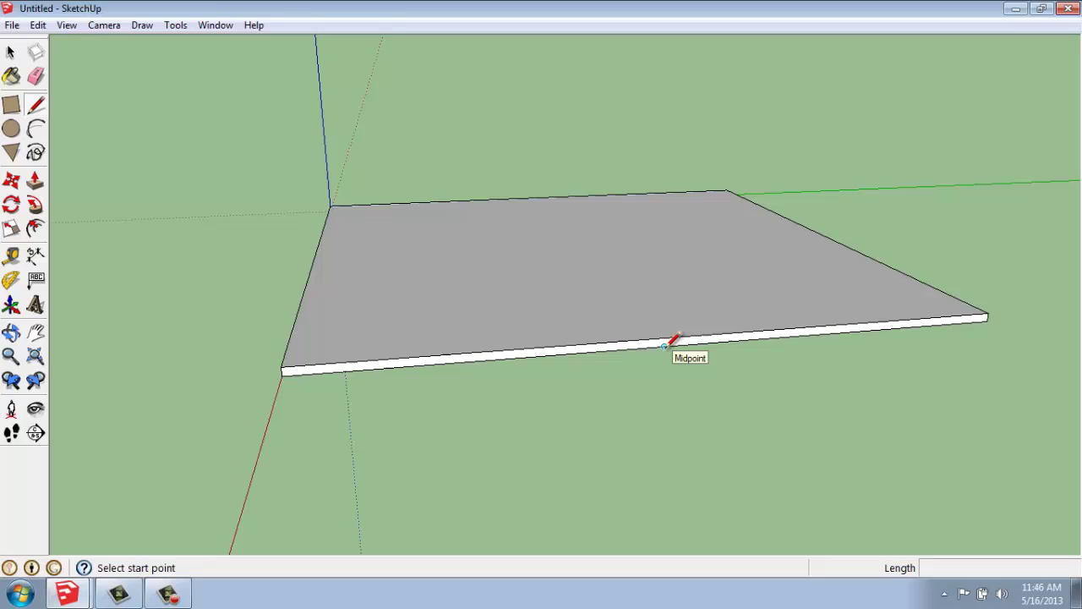
pyautogui.click(665, 347)
pyautogui.click(664, 339)
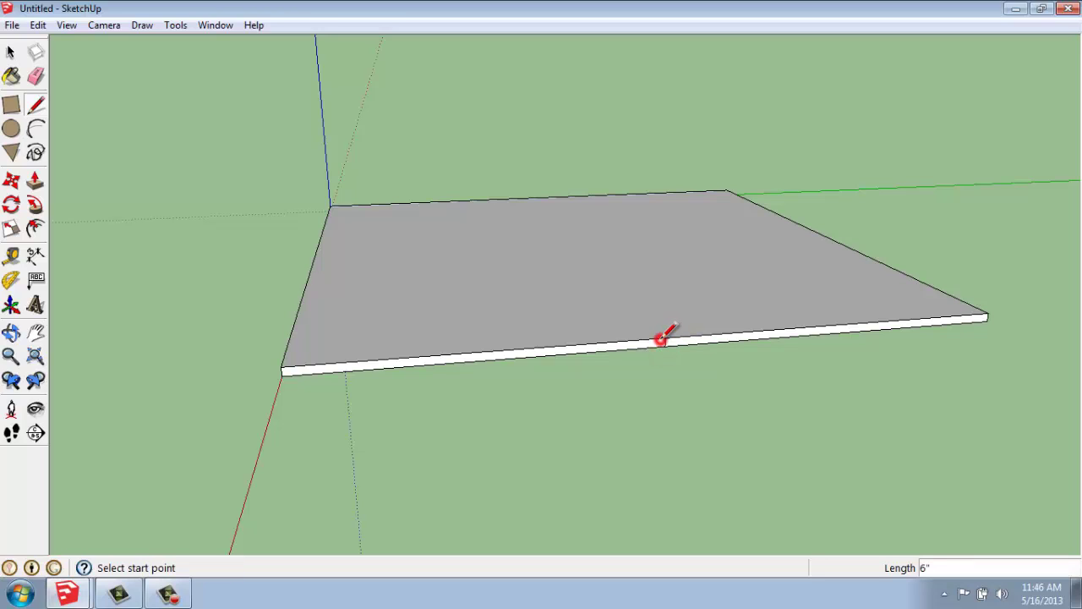
pyautogui.press('space')
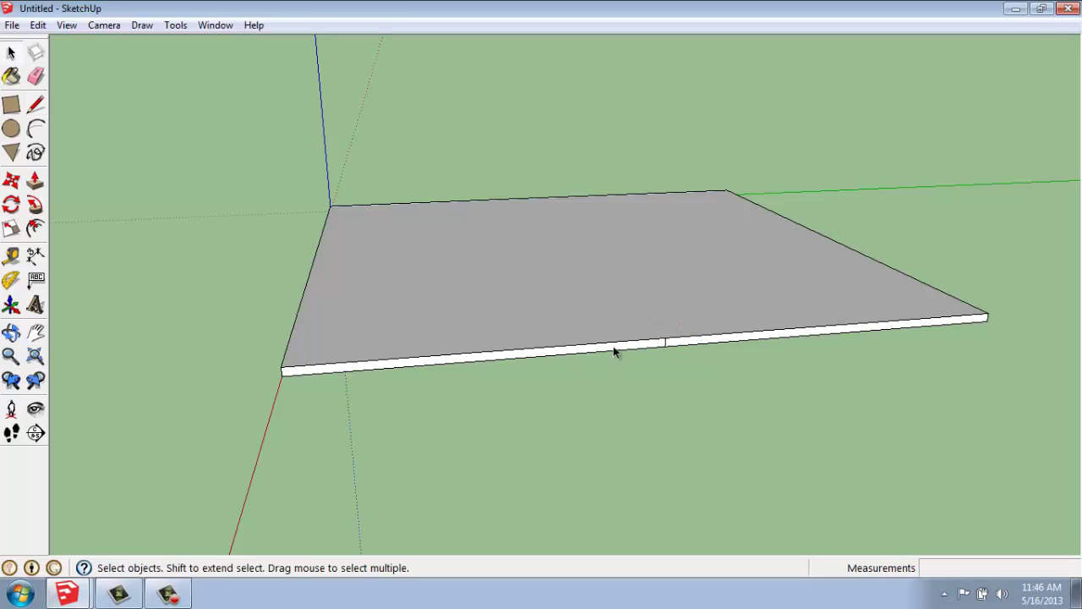
pyautogui.click(615, 347)
pyautogui.click(701, 341)
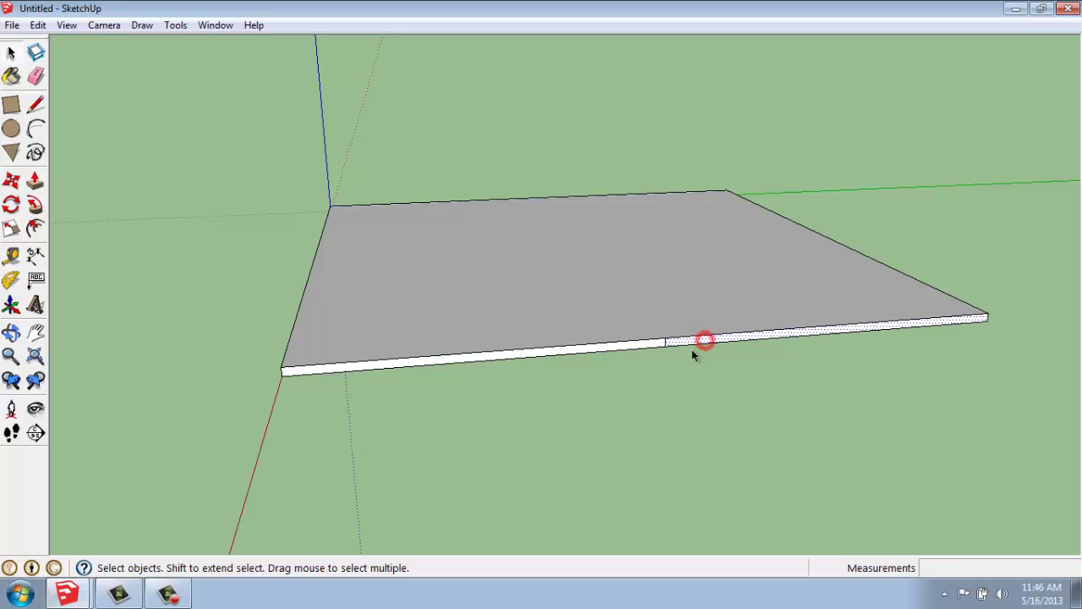
pyautogui.click(623, 345)
# - Push/Pull the half of the split side face farther from the red axis outward 20' to make an L-shaped slab
pyautogui.scroll(-2, 587, 358)
pyautogui.moveTo(482, 333); pyautogui.dragTo(642, 389, button='middle')
pyautogui.click(37, 184)
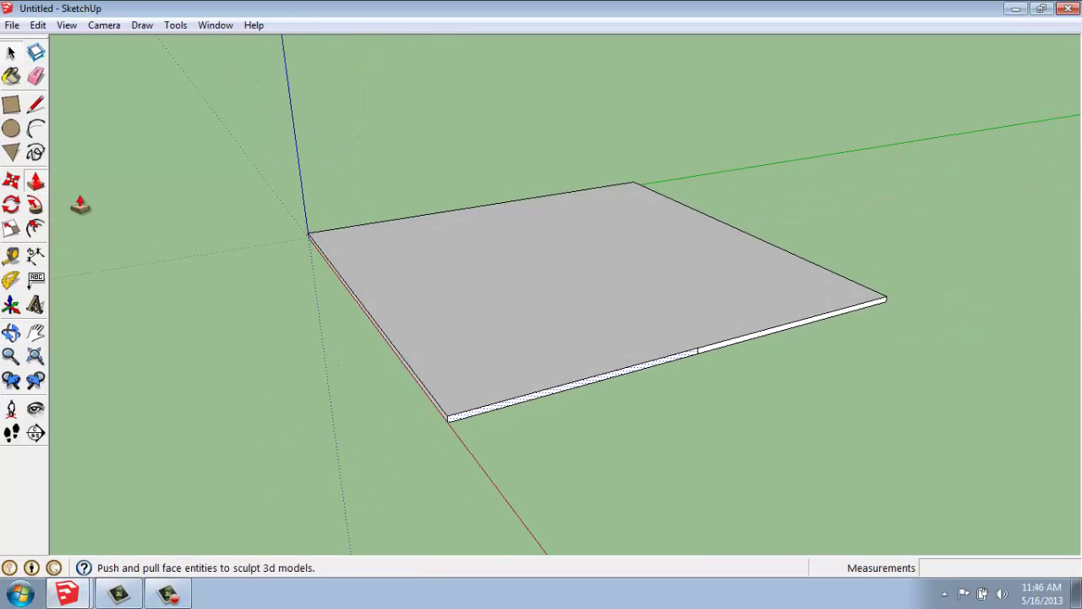
pyautogui.press('space')
pyautogui.click(732, 341)
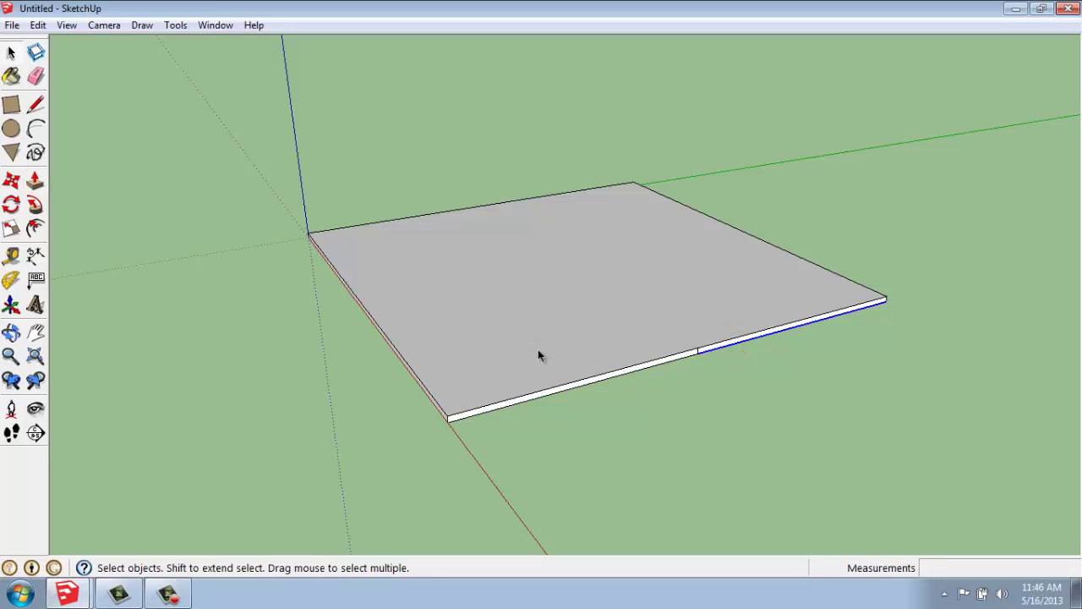
pyautogui.scroll(2, 776, 365)
pyautogui.click(34, 181)
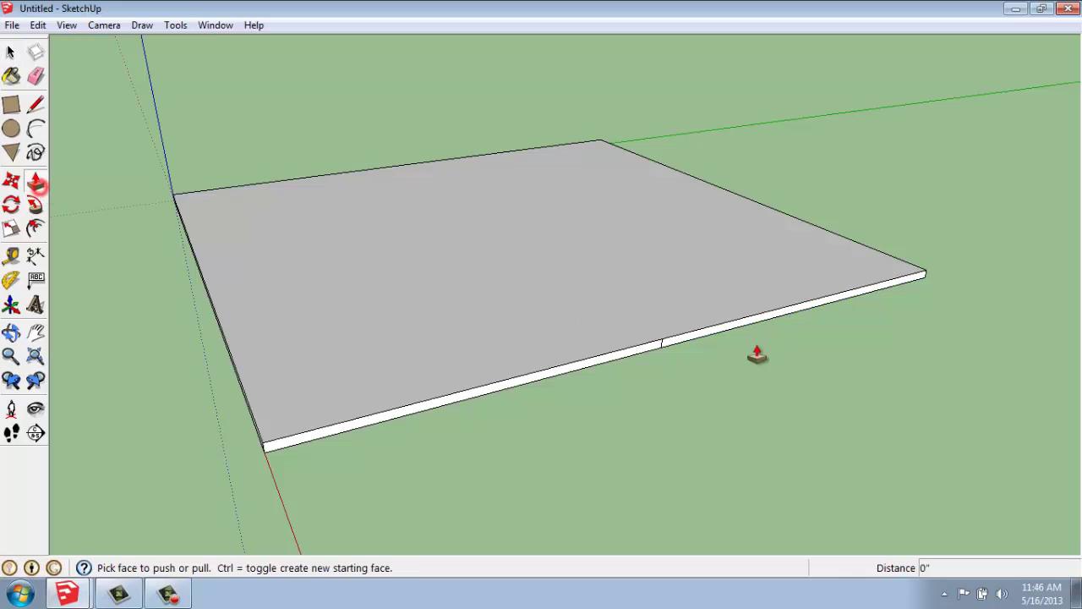
pyautogui.moveTo(752, 332); pyautogui.dragTo(932, 478)
pyautogui.scroll(-2, 793, 358)
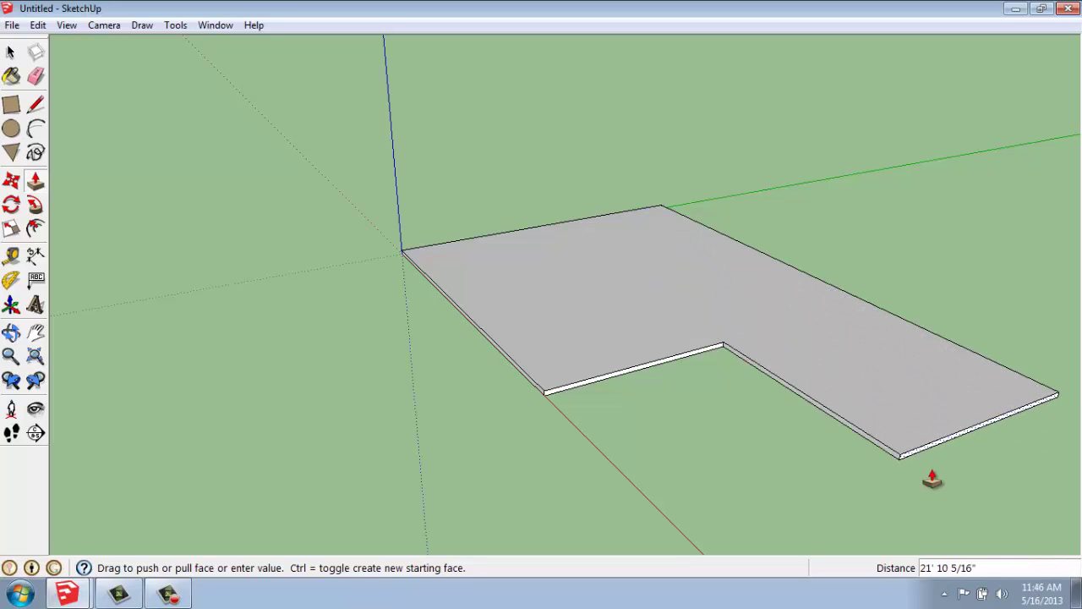
pyautogui.write('20')
pyautogui.press('Return')
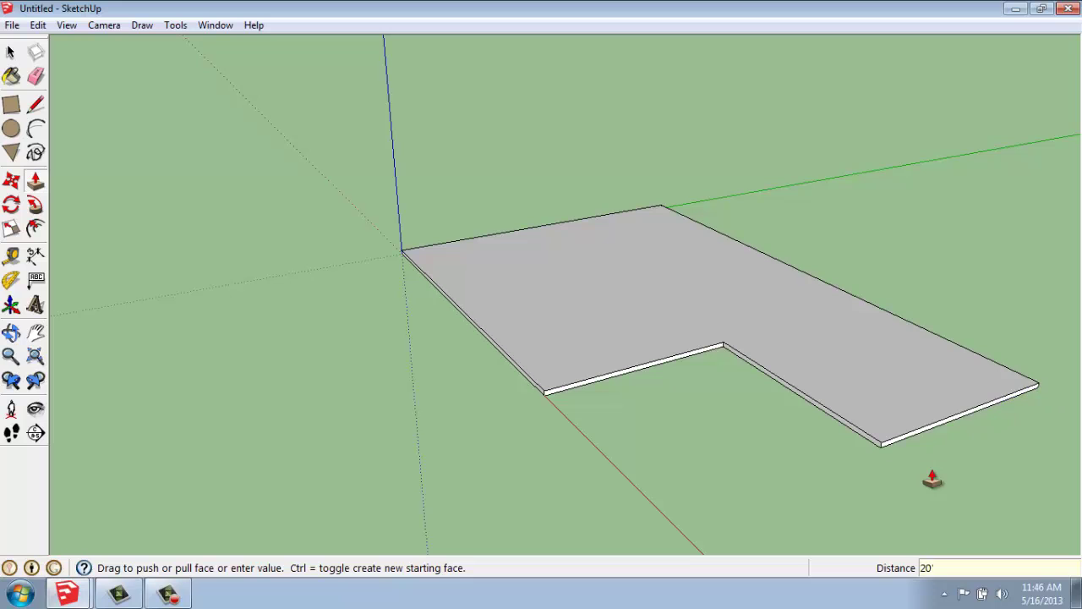
# - Offset the outline of the slab's top face inward to form a narrow wall border around the perimeter
pyautogui.moveTo(425, 229); pyautogui.dragTo(677, 386, button='middle')
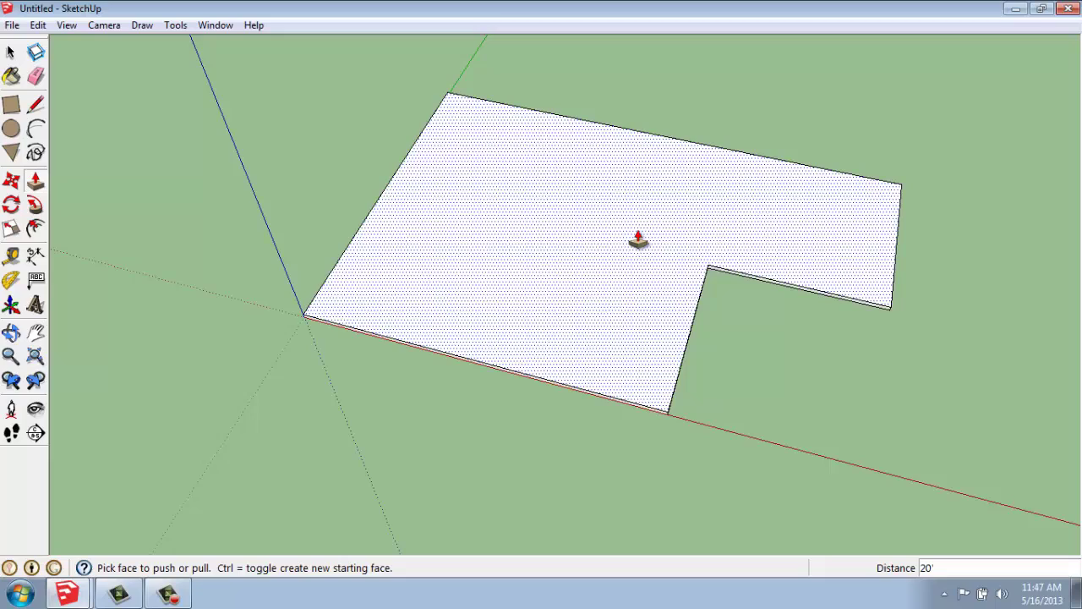
pyautogui.scroll(2, 833, 200)
pyautogui.moveTo(833, 201)
pyautogui.mouseDown(button='middle')
pyautogui.moveTo(787, 167)
pyautogui.moveTo(812, 75)
pyautogui.moveTo(795, 160)
pyautogui.mouseUp(button='middle')
pyautogui.press('p')
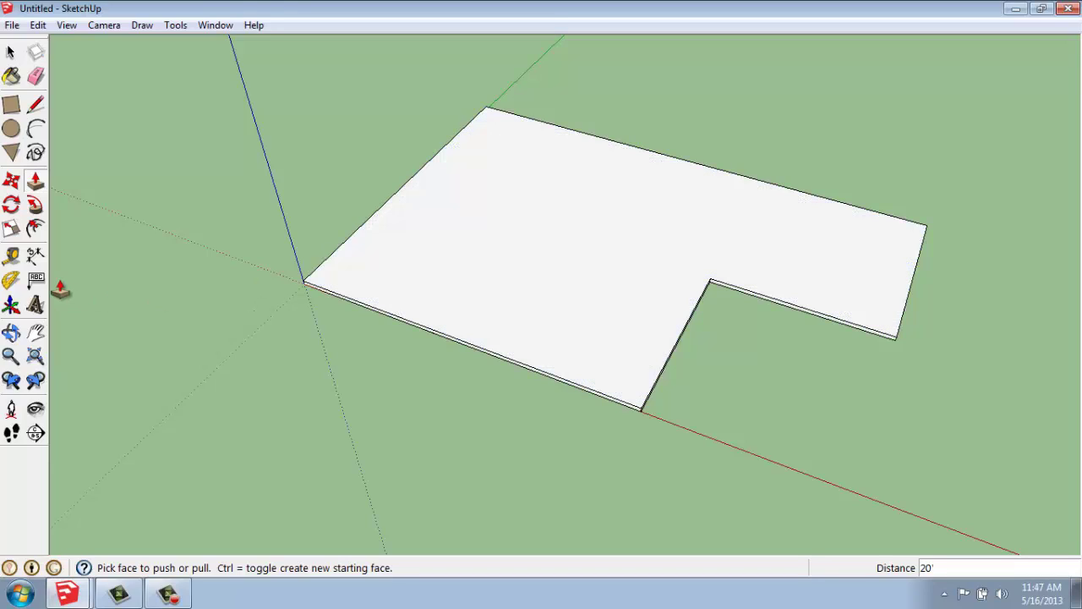
pyautogui.click(36, 229)
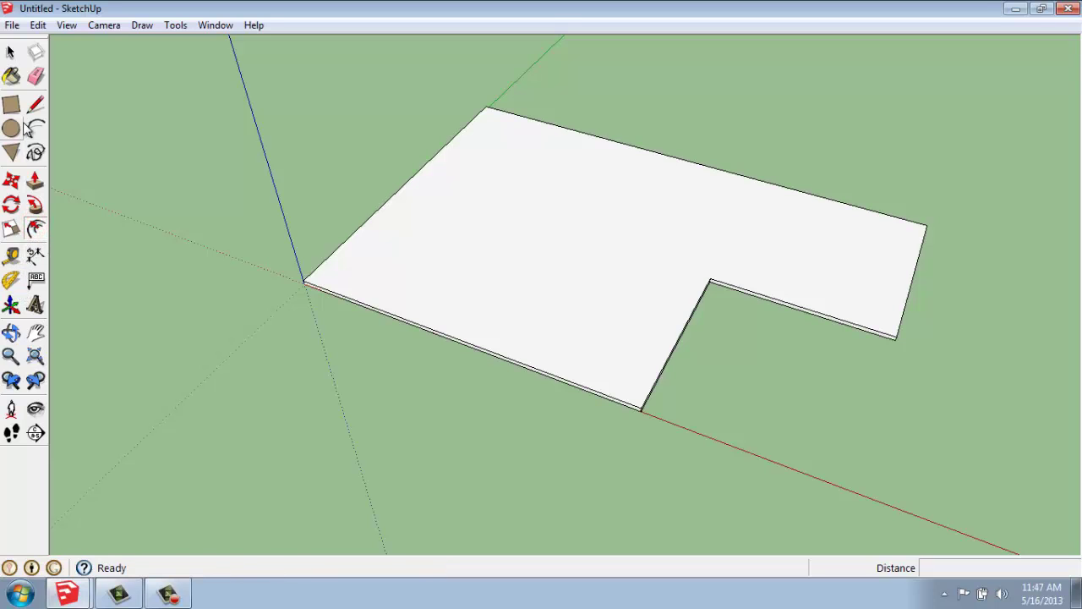
pyautogui.scroll(3, 396, 201)
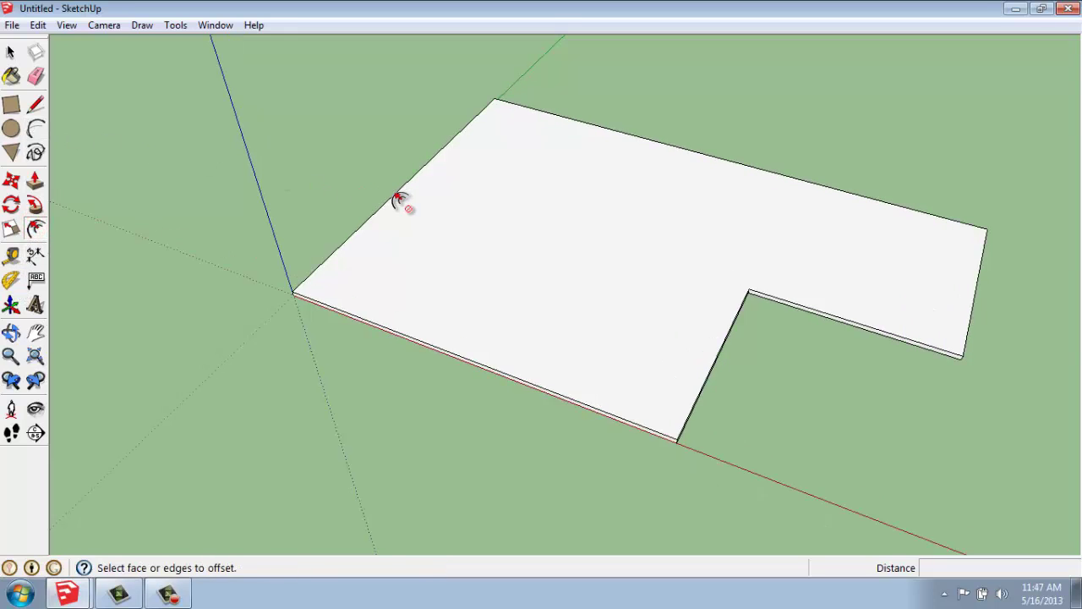
pyautogui.click(401, 212)
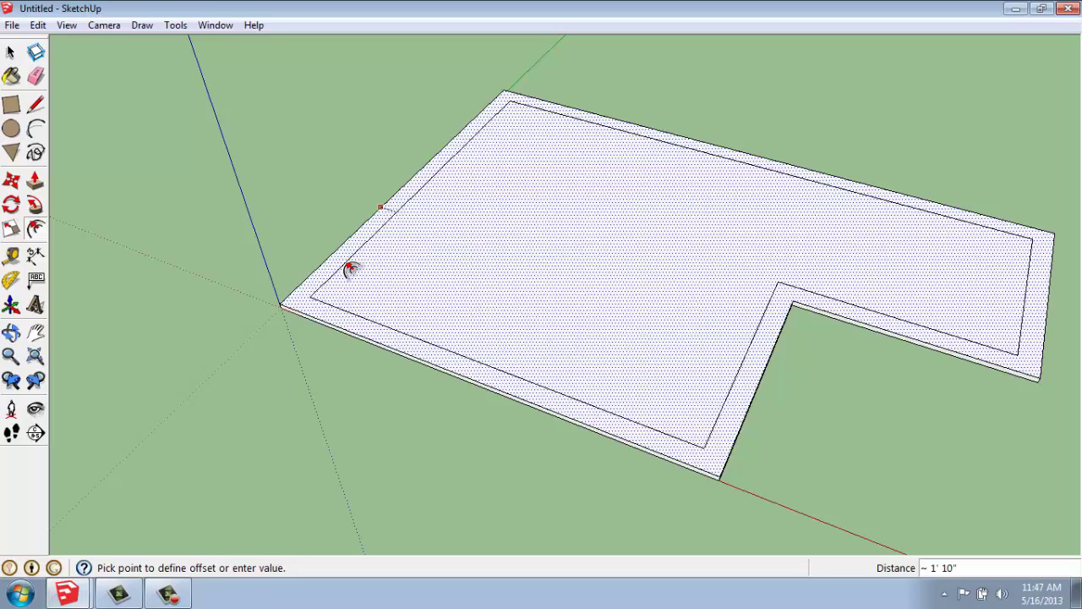
pyautogui.press('Return')
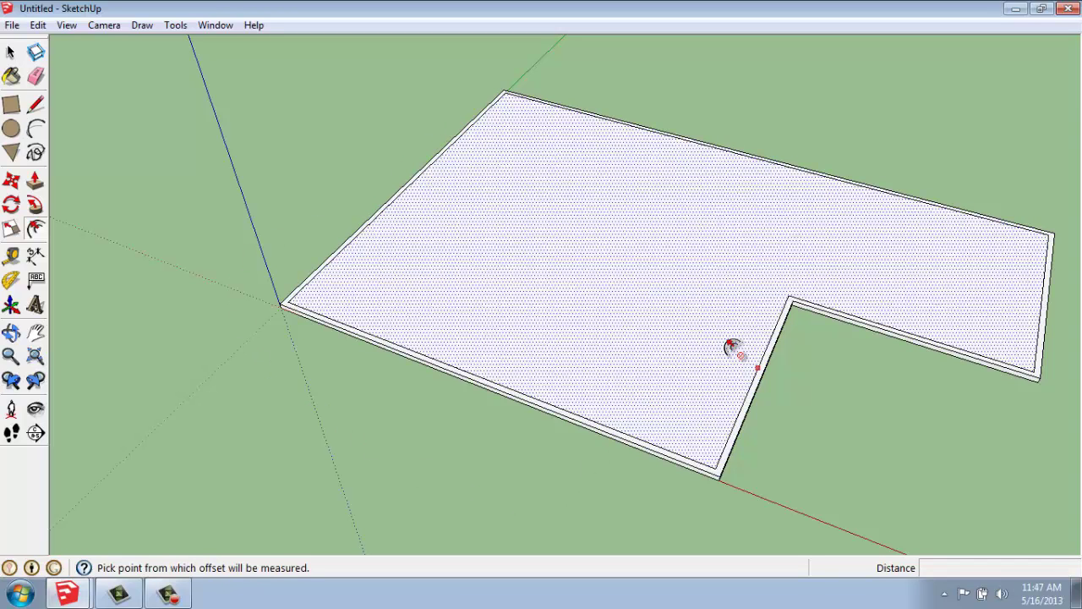
pyautogui.scroll(6, 719, 492)
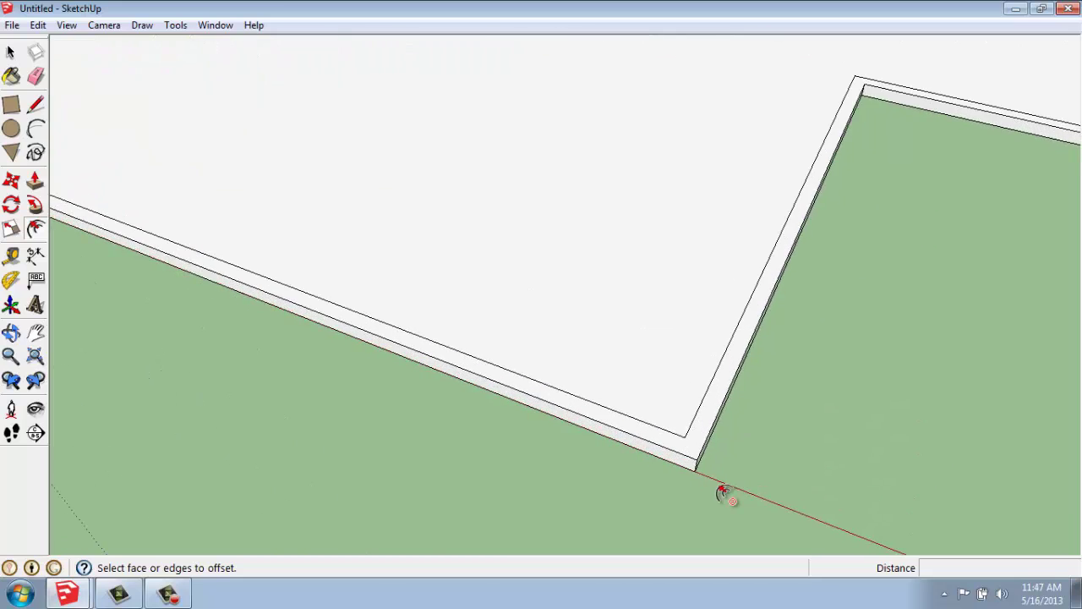
pyautogui.click(35, 183)
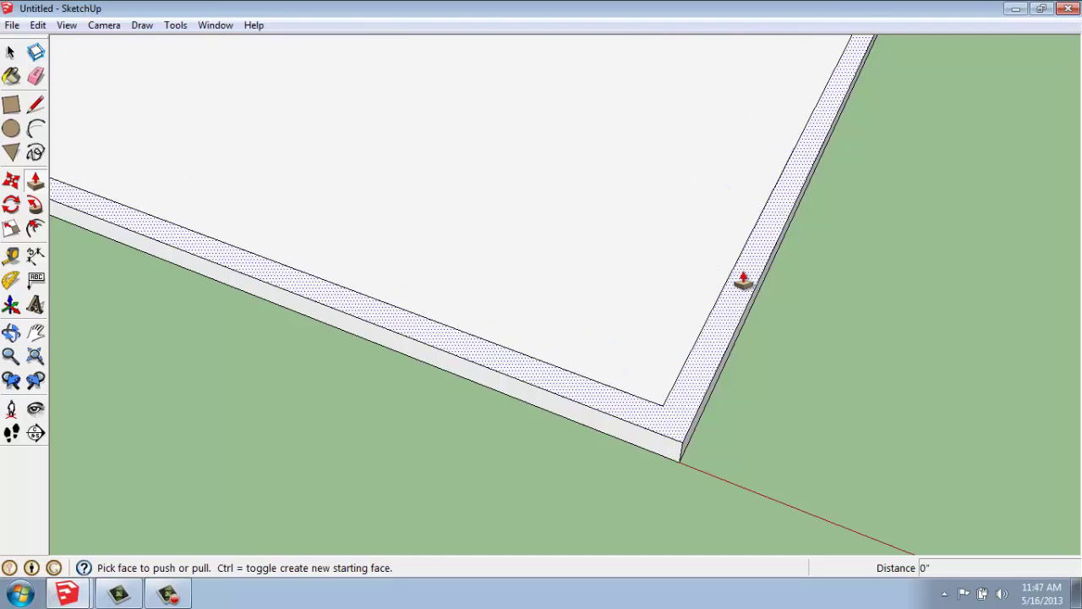
pyautogui.scroll(-4, 621, 276)
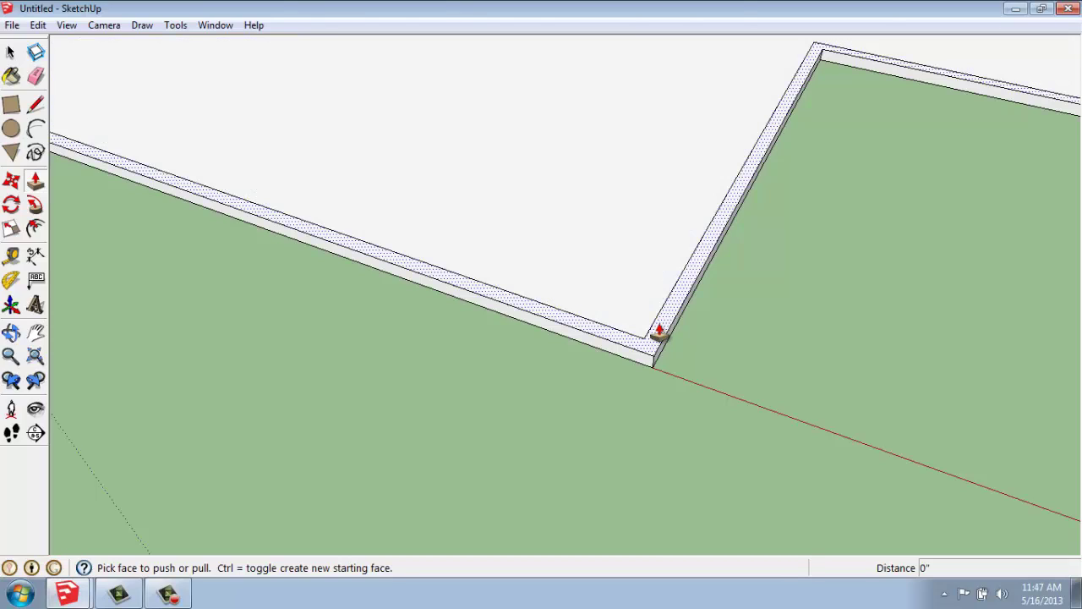
pyautogui.moveTo(661, 334); pyautogui.dragTo(676, 389, button='middle')
pyautogui.scroll(-2, 670, 387)
pyautogui.scroll(-3, 669, 387)
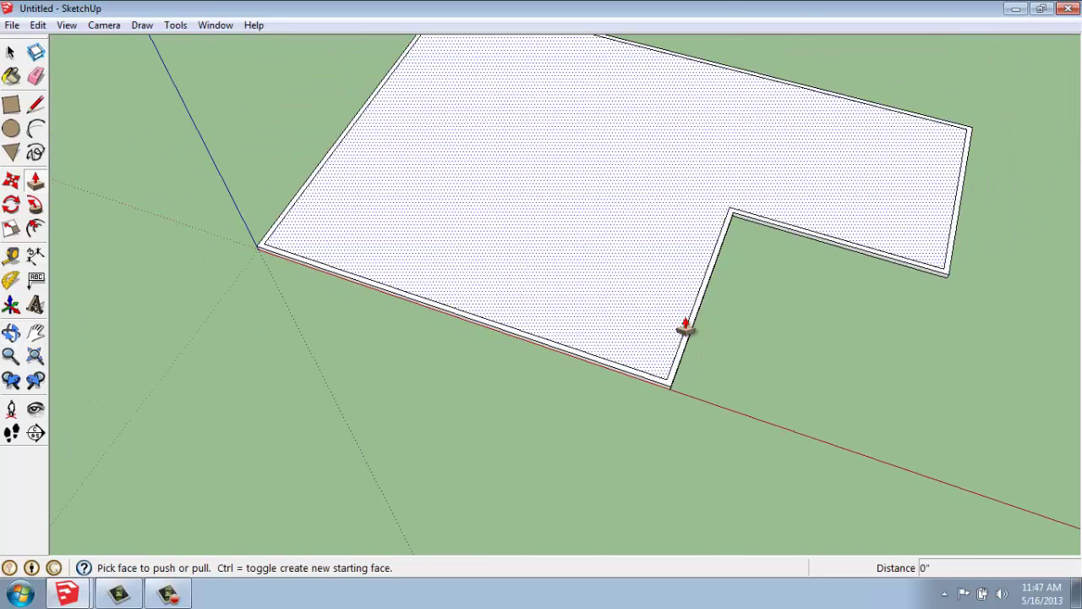
pyautogui.moveTo(702, 239); pyautogui.dragTo(555, 164, button='middle')
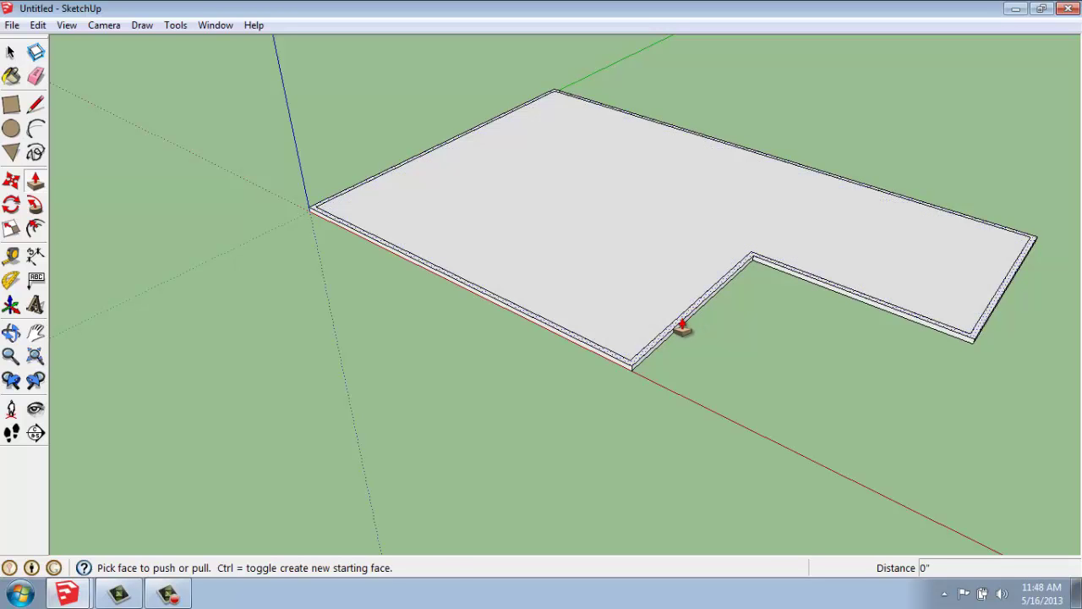
pyautogui.click(681, 325)
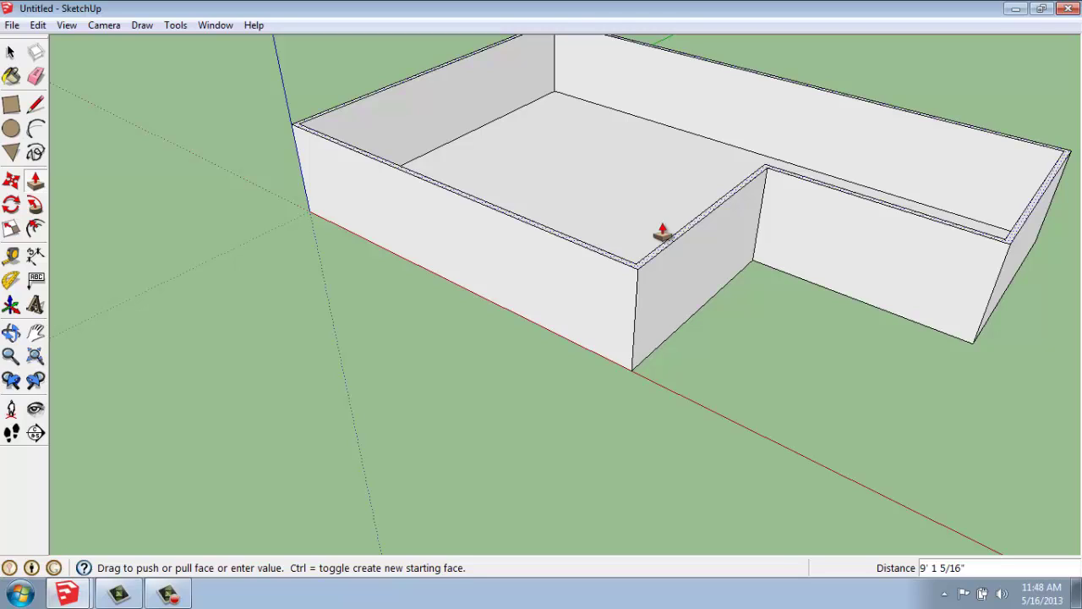
pyautogui.press('Escape')
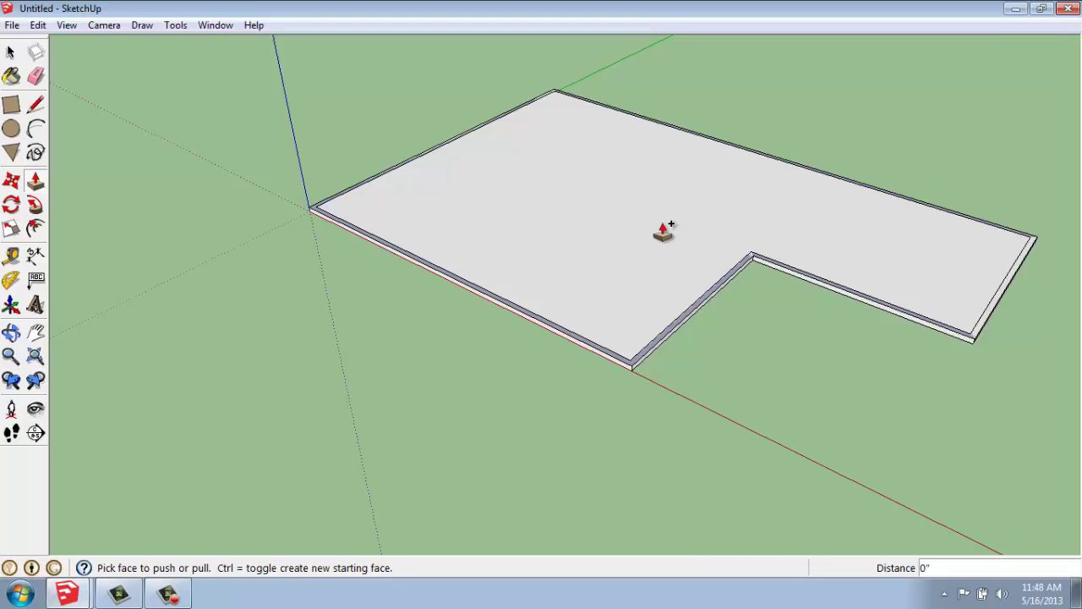
pyautogui.click(665, 228)
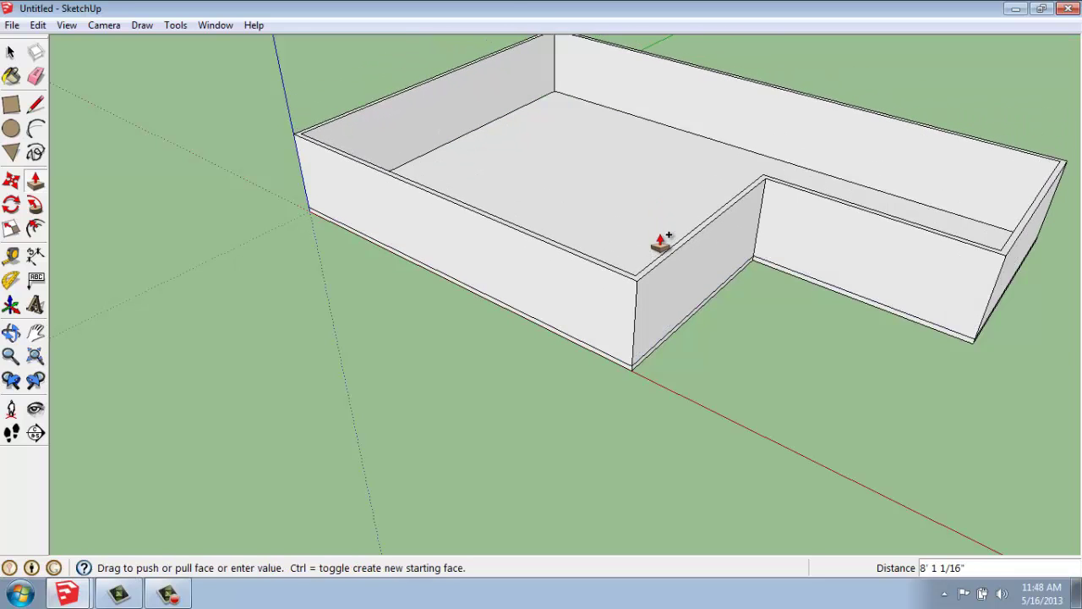
pyautogui.scroll(3, 668, 242)
pyautogui.scroll(-3, 671, 270)
pyautogui.moveTo(643, 307); pyautogui.dragTo(648, 194, button='middle')
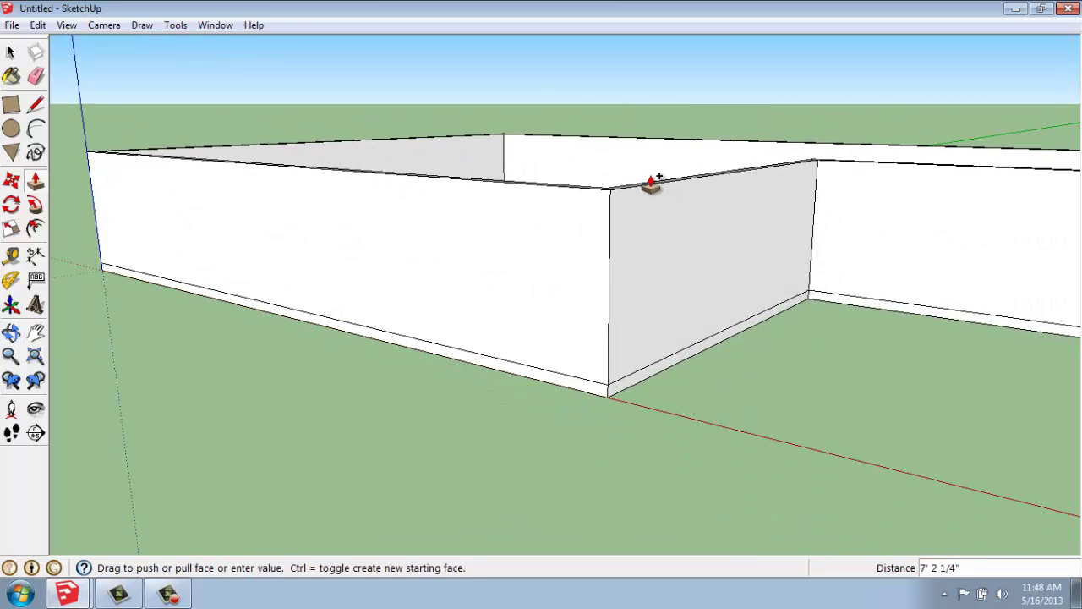
pyautogui.press('Escape')
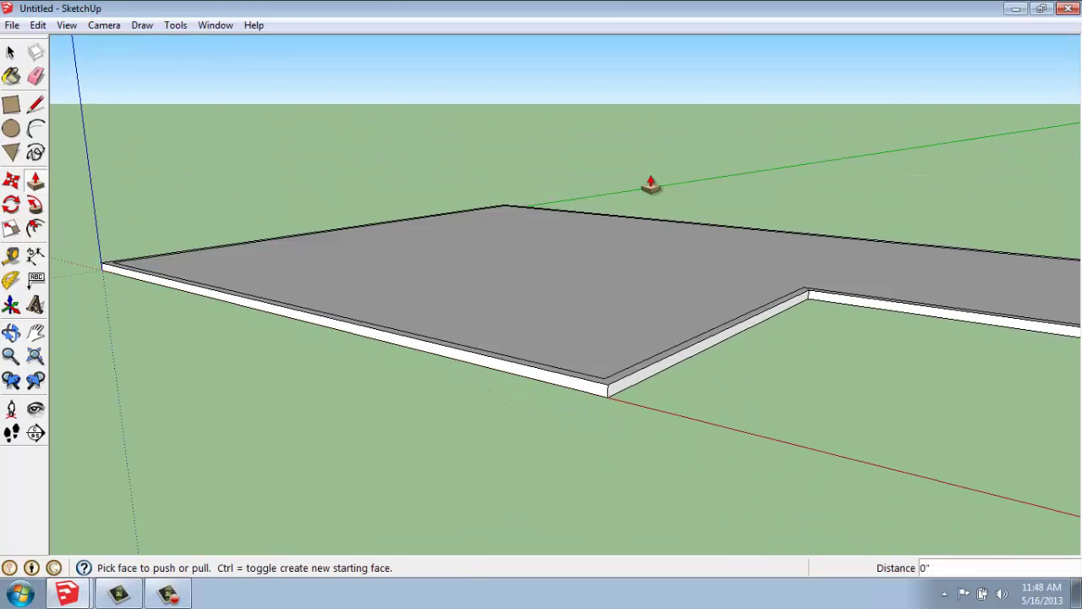
# - Push/Pull the perimeter border on top of the slab up 12' with a new starting face to raise the exterior walls
pyautogui.click(648, 203)
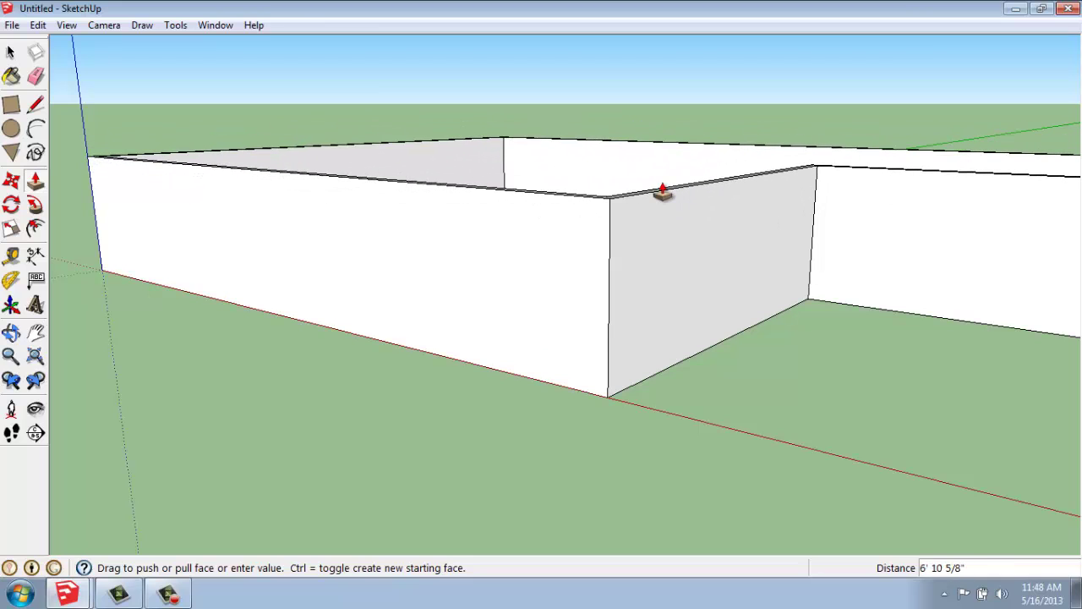
pyautogui.press('Escape')
pyautogui.click(665, 190)
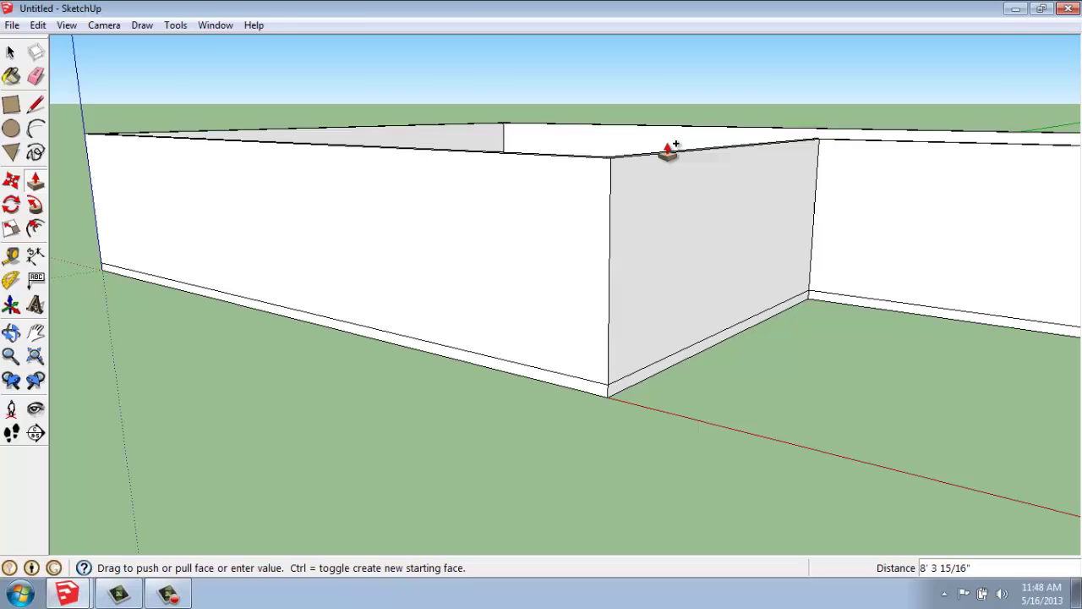
pyautogui.moveTo(677, 164); pyautogui.dragTo(643, 261, button='middle')
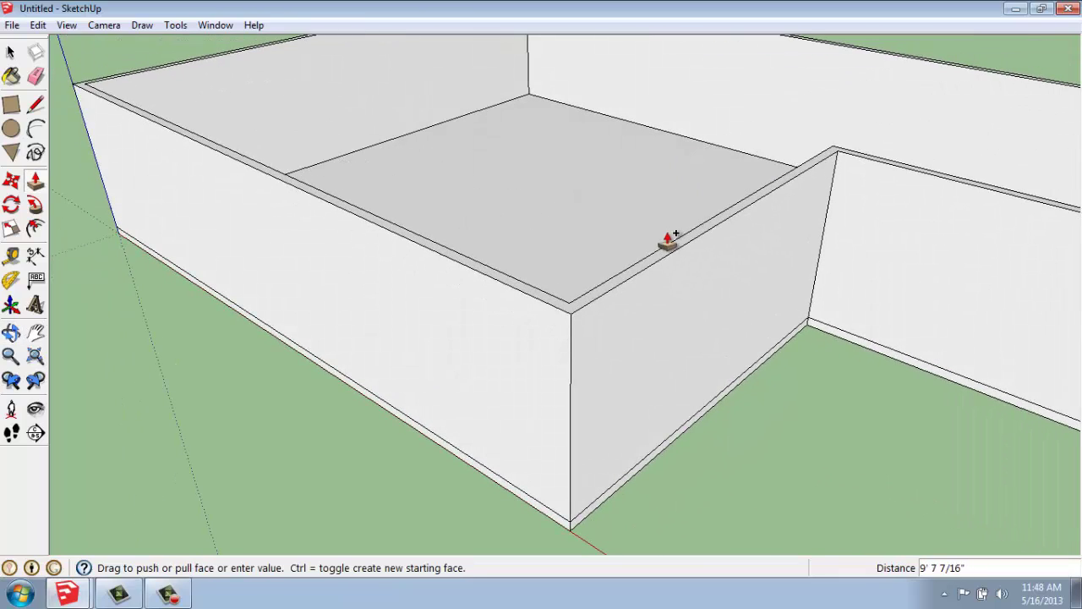
pyautogui.moveTo(667, 239); pyautogui.dragTo(682, 115, button='middle')
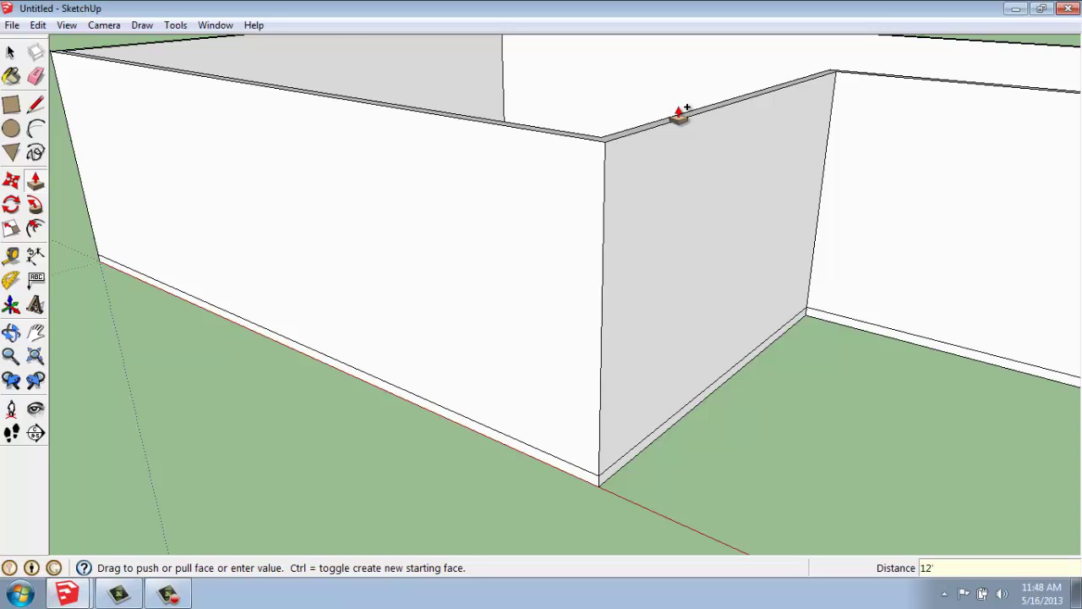
pyautogui.press('Return')
pyautogui.scroll(-8, 681, 115)
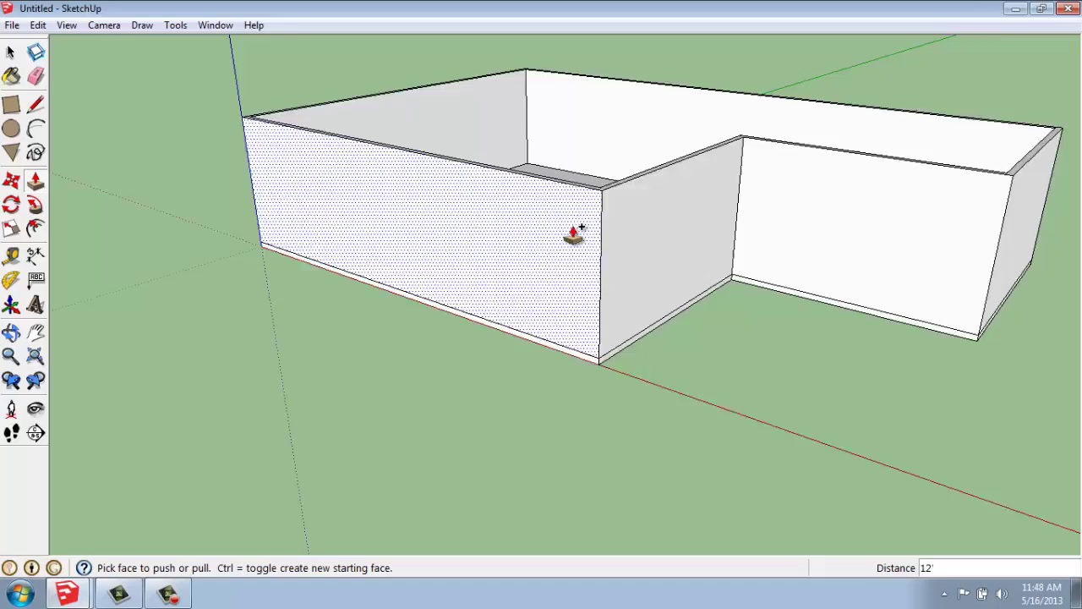
# - Examine the raised exterior walls and interior of the L-shaped building from all sides
pyautogui.moveTo(312, 212); pyautogui.dragTo(998, 295, button='middle')
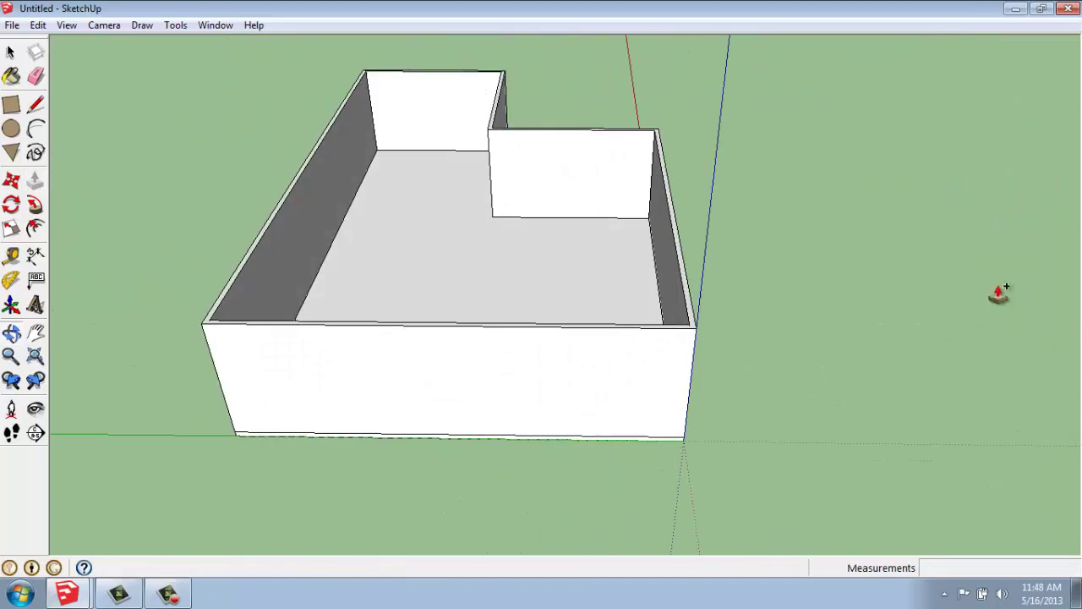
pyautogui.moveTo(282, 333); pyautogui.dragTo(718, 377, button='middle')
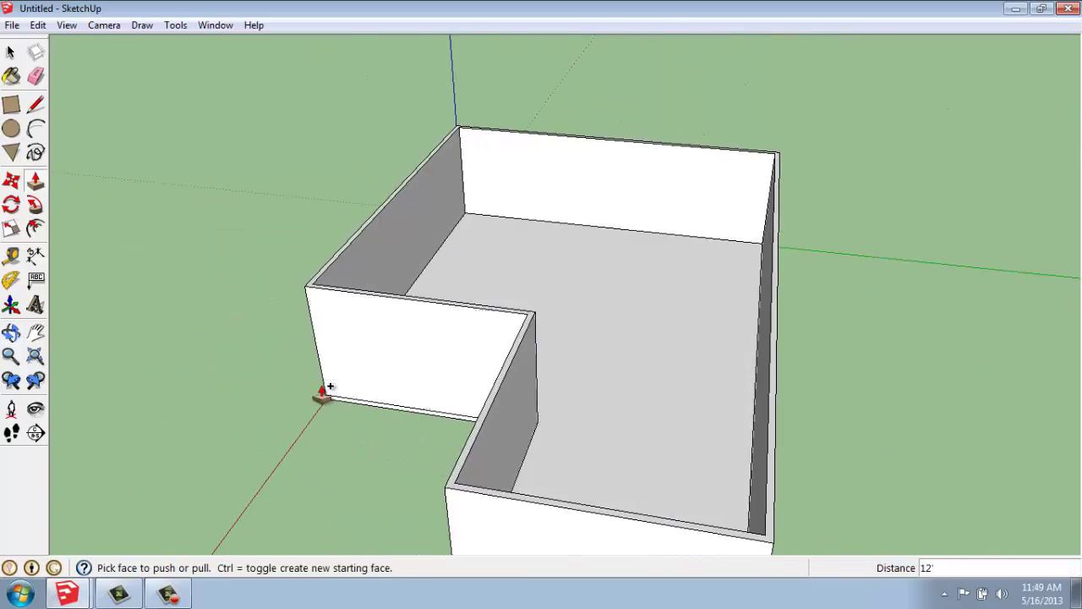
pyautogui.moveTo(321, 386); pyautogui.dragTo(652, 380, button='middle')
pyautogui.moveTo(883, 225); pyautogui.dragTo(302, 220, button='middle')
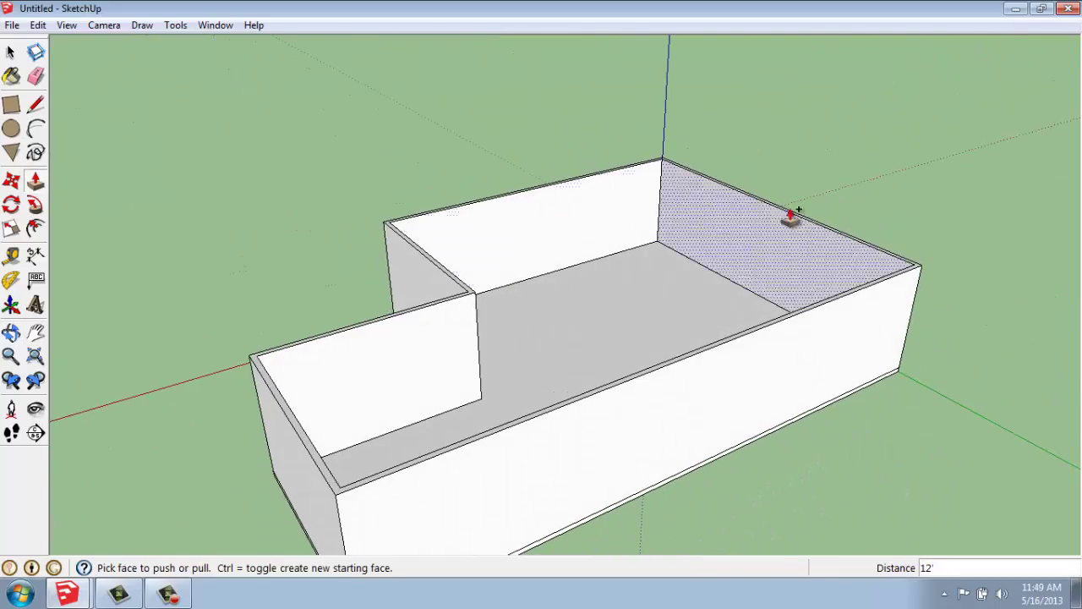
pyautogui.moveTo(877, 212); pyautogui.dragTo(376, 241, button='middle')
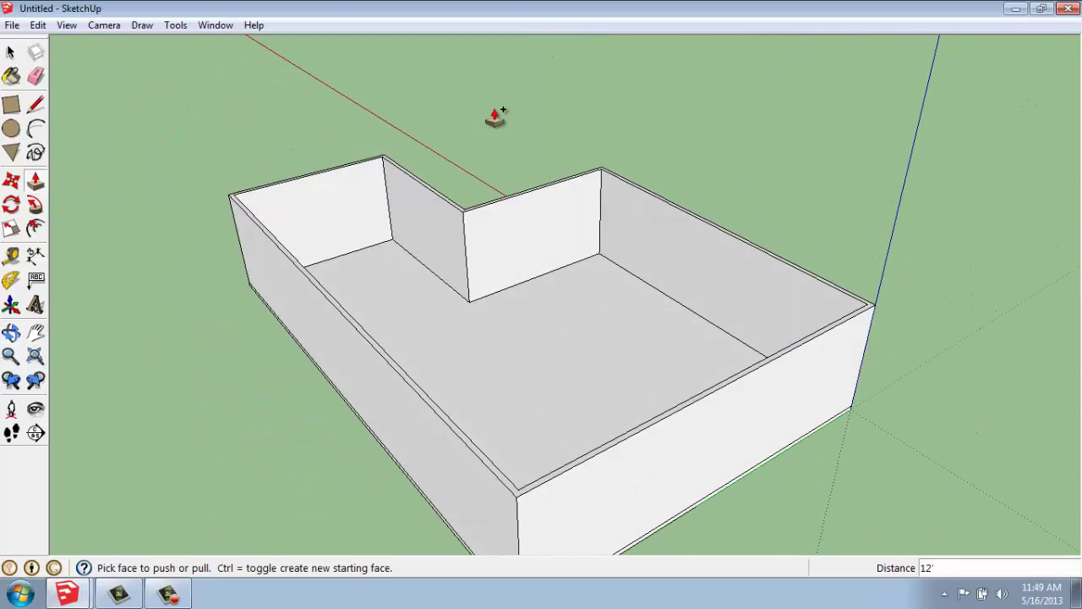
pyautogui.moveTo(449, 128); pyautogui.dragTo(739, 165, button='middle')
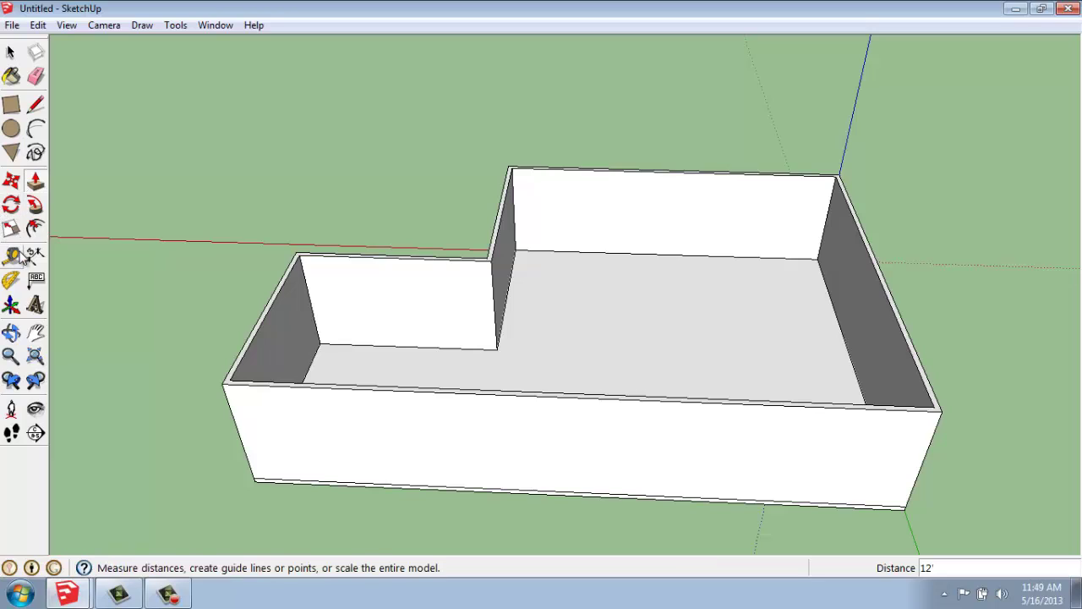
# - On the inner wall face along the red axis, place a vertical guide 15' from the corner opposite the origin and another 6" back toward it
pyautogui.click(17, 259)
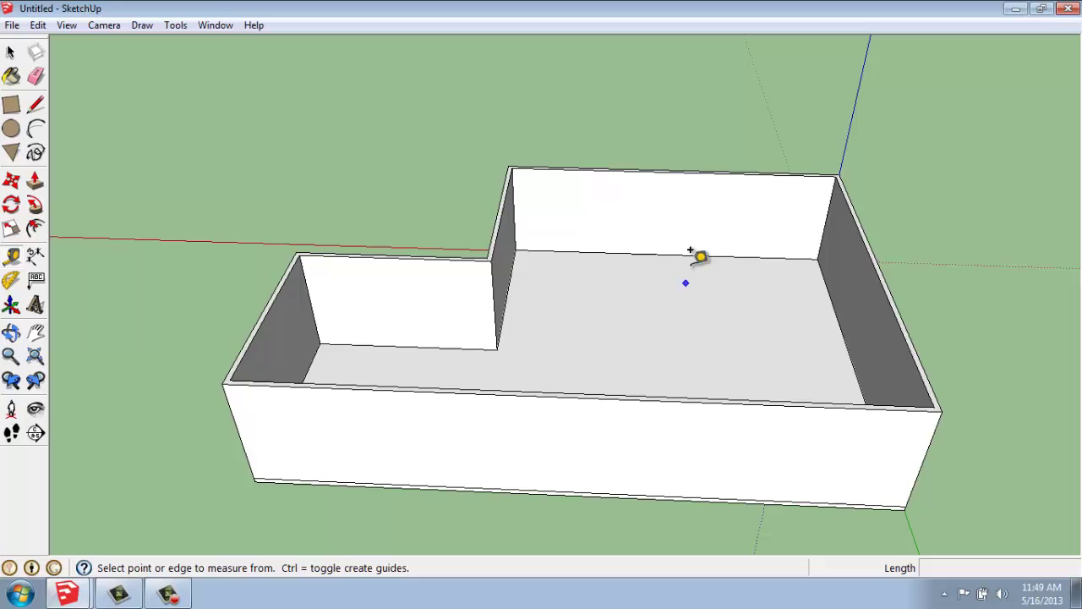
pyautogui.moveTo(295, 242); pyautogui.dragTo(500, 346, button='middle')
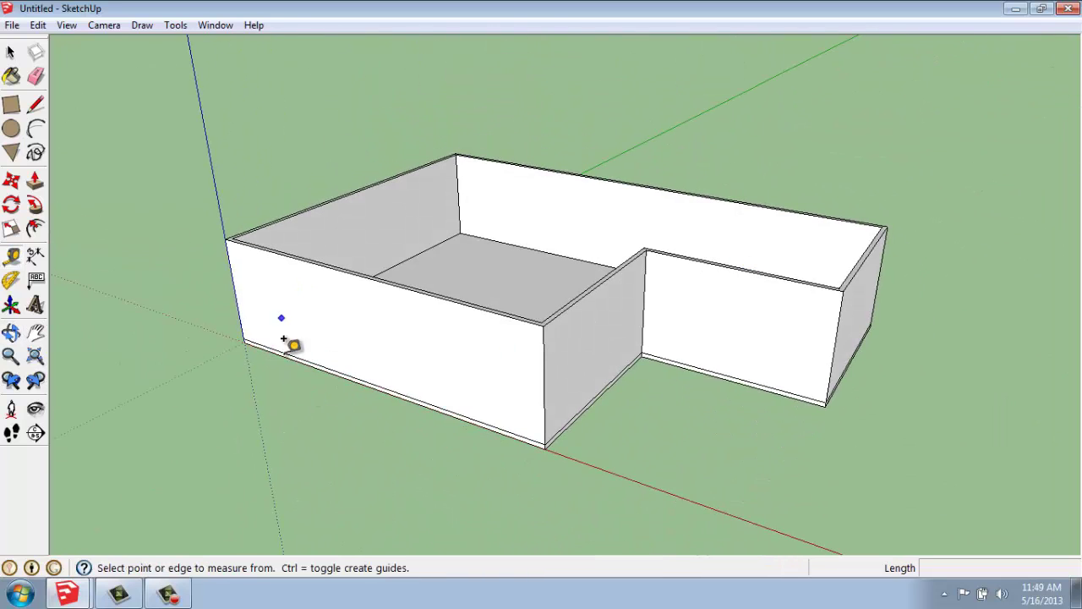
pyautogui.moveTo(700, 210); pyautogui.dragTo(263, 327, button='middle')
pyautogui.moveTo(749, 249); pyautogui.dragTo(355, 212, button='middle')
pyautogui.scroll(3, 681, 107)
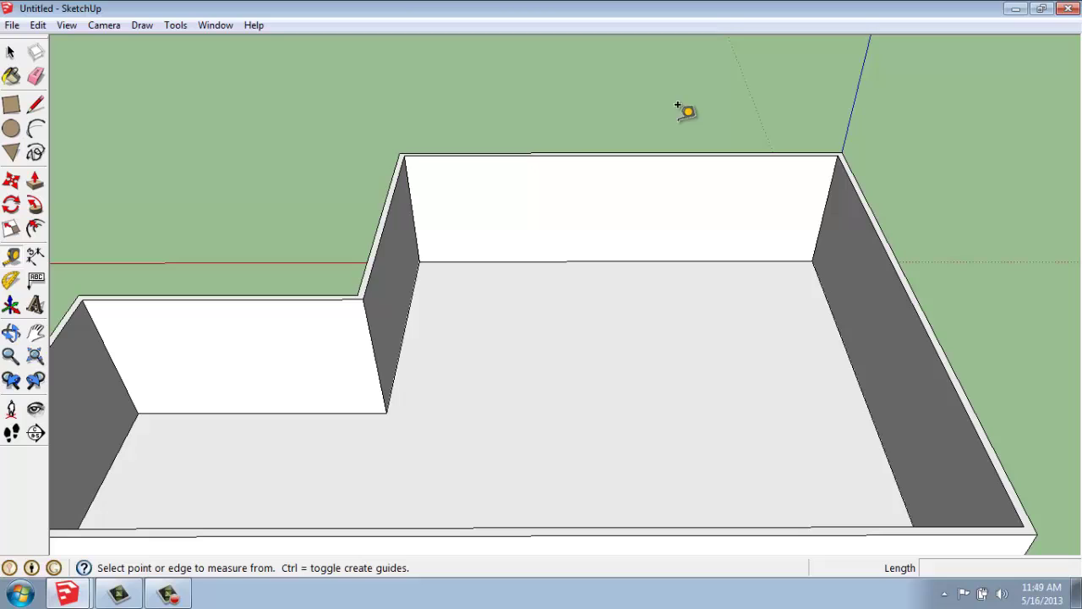
pyautogui.click(411, 209)
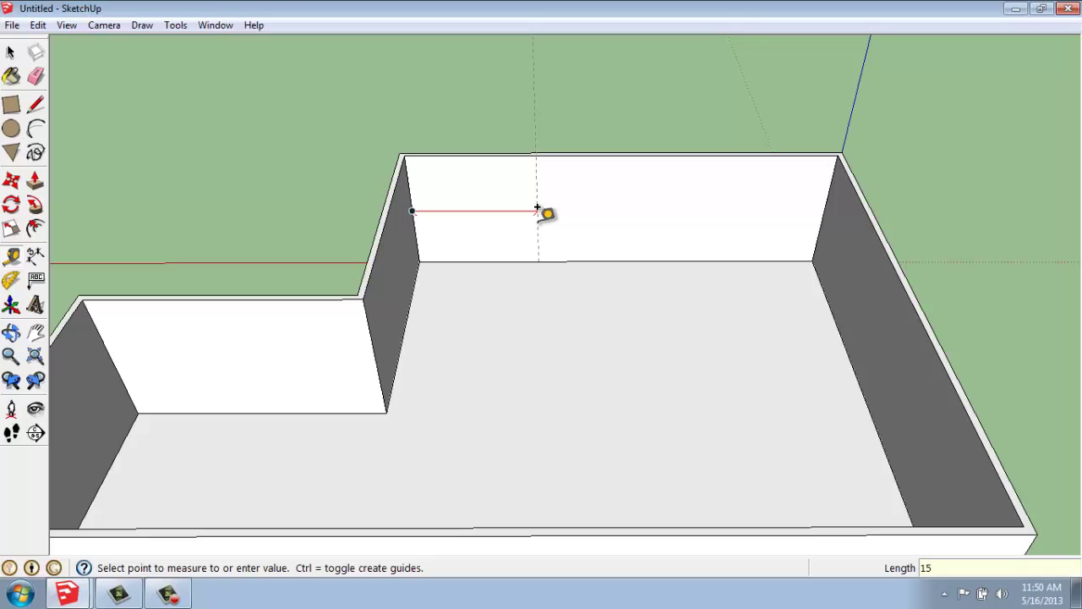
pyautogui.press('Return')
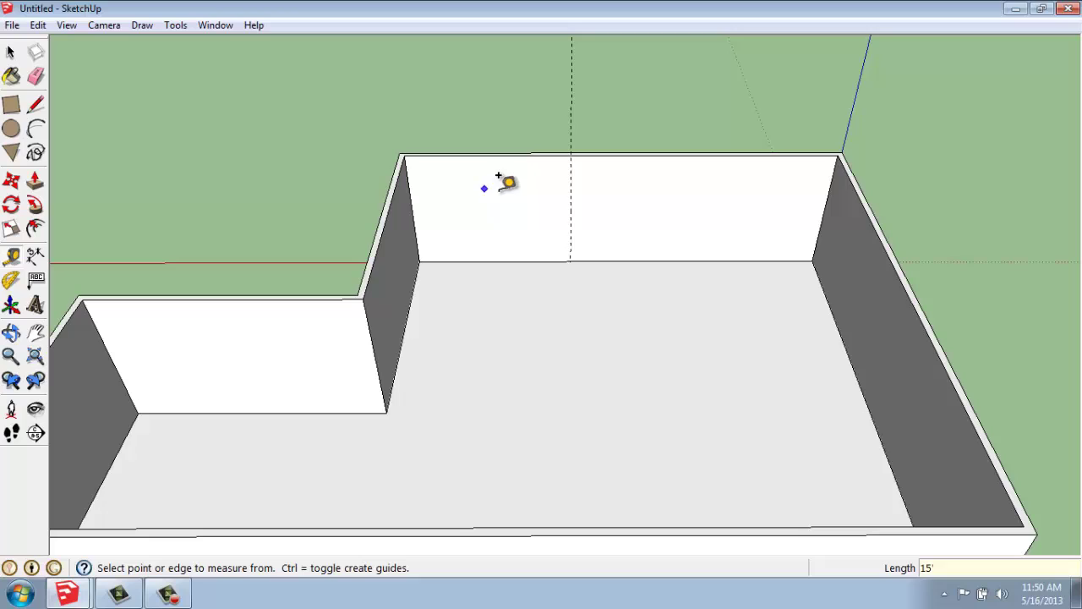
pyautogui.click(571, 175)
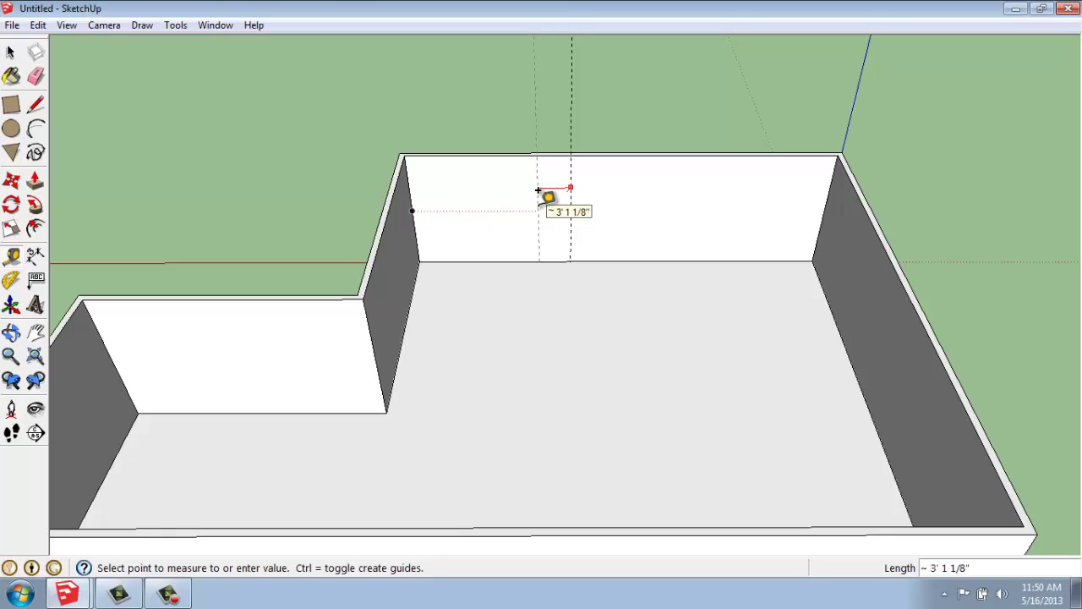
pyautogui.write('6')
pyautogui.press('Return')
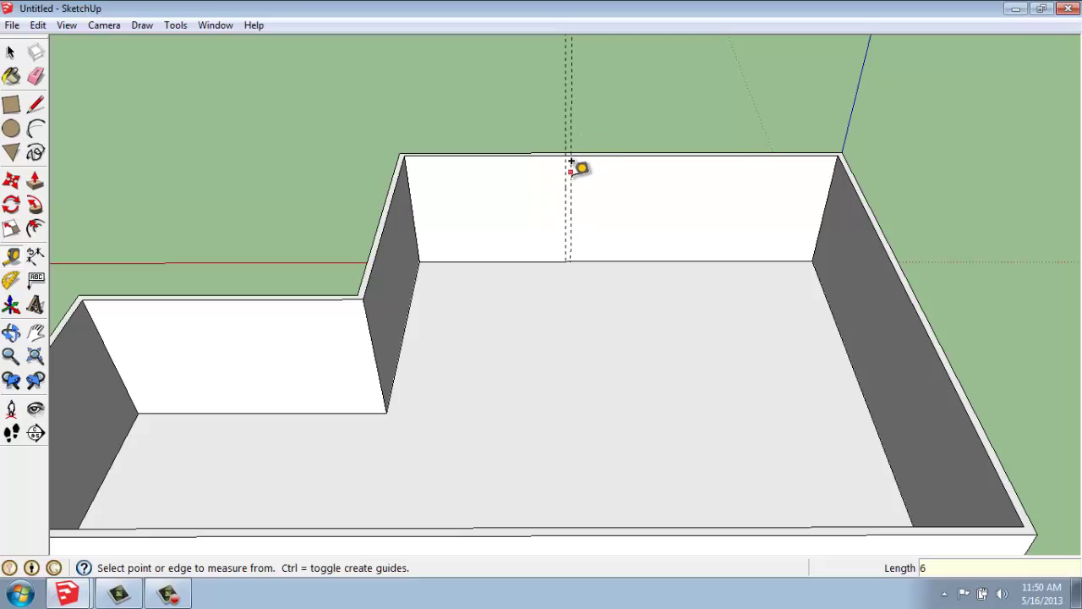
# - On the same wall face, place a vertical guide 15' from the corner nearest the origin and another 6" back toward that corner
pyautogui.click(826, 210)
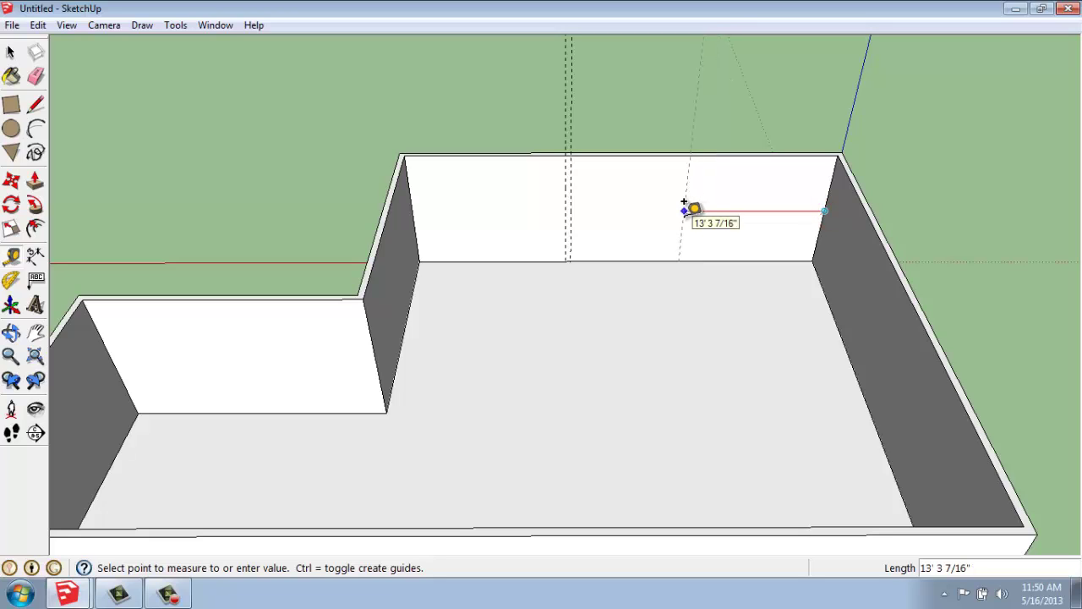
pyautogui.write("15'")
pyautogui.press('Return')
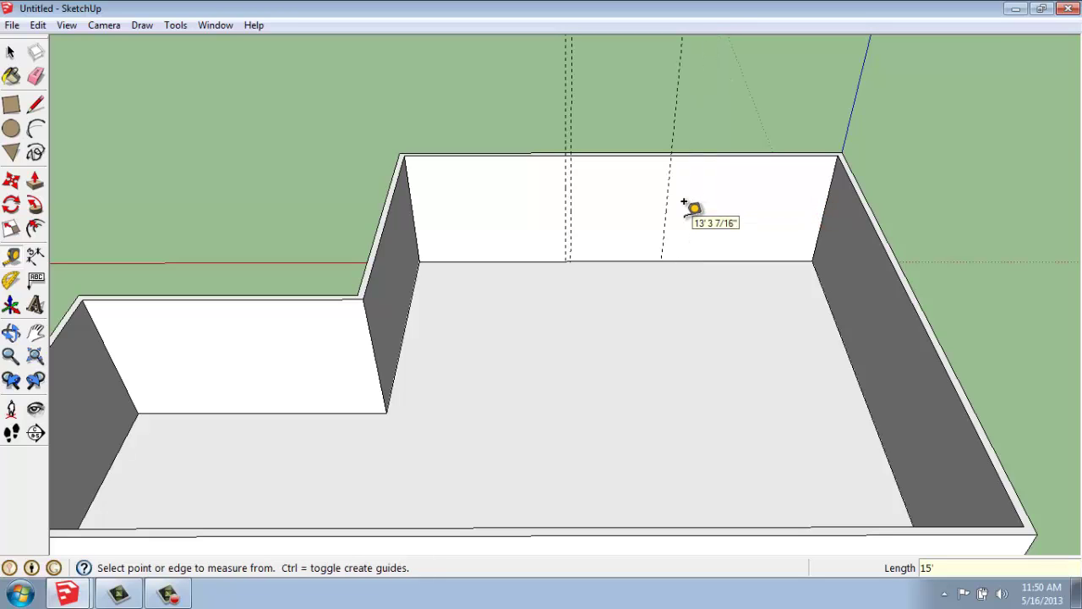
pyautogui.click(665, 210)
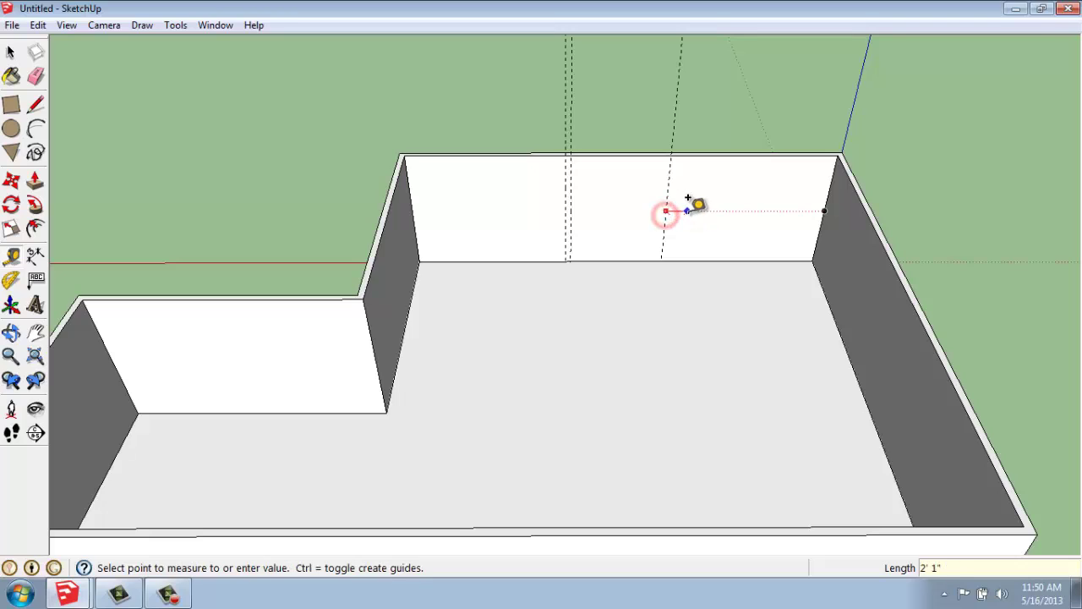
pyautogui.click(686, 182)
pyautogui.click(667, 195)
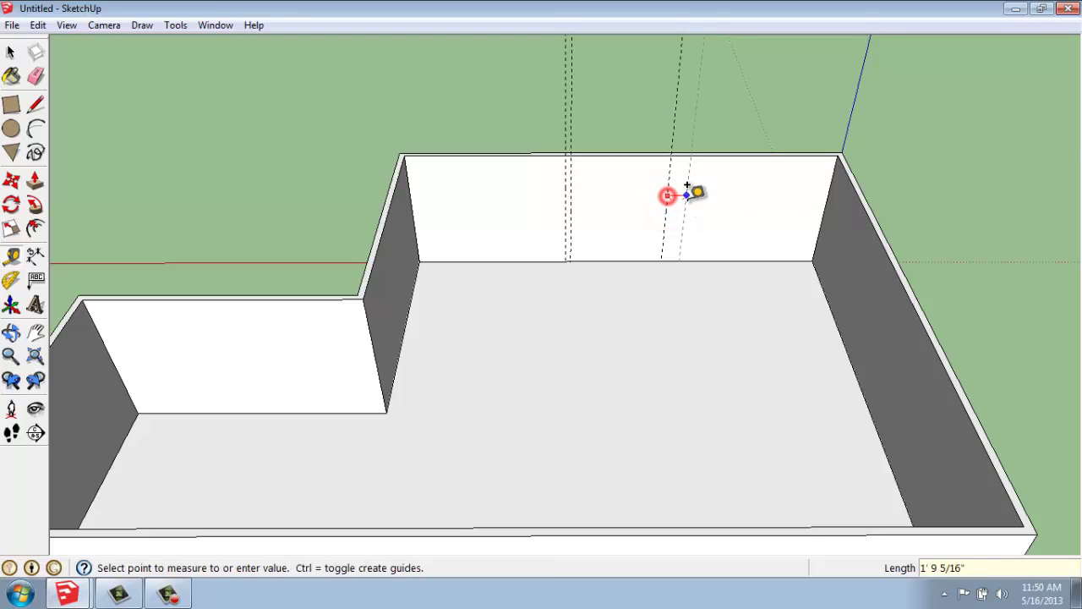
pyautogui.write('6')
pyautogui.press('Return')
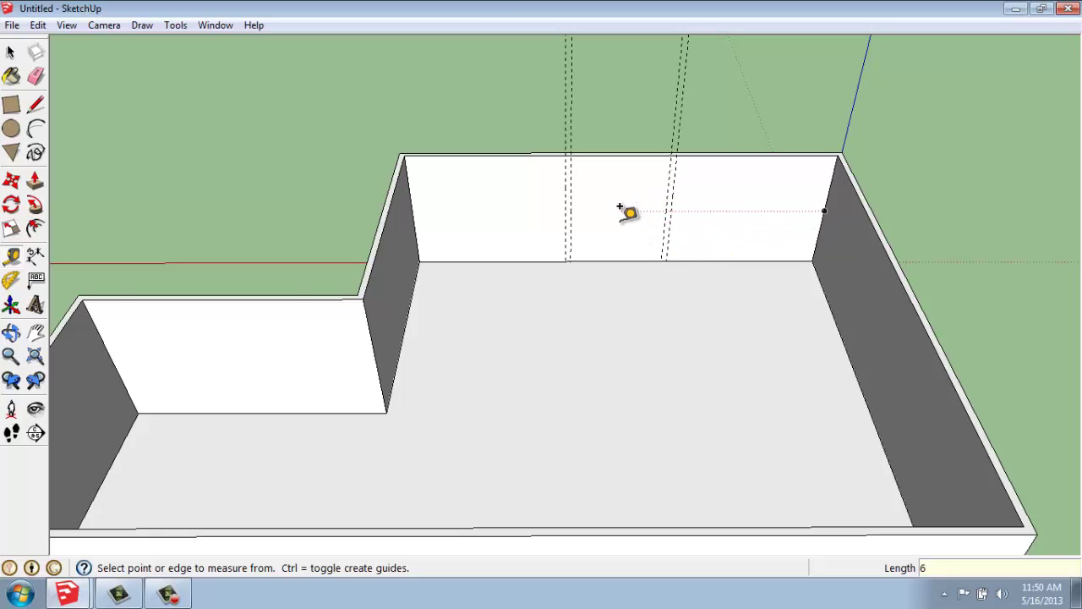
# - Draw 12' vertical lines over the guide pair farther from the origin, between the floor edge and the wall's top edge
pyautogui.moveTo(620, 207); pyautogui.dragTo(597, 188, button='middle')
pyautogui.scroll(3, 591, 189)
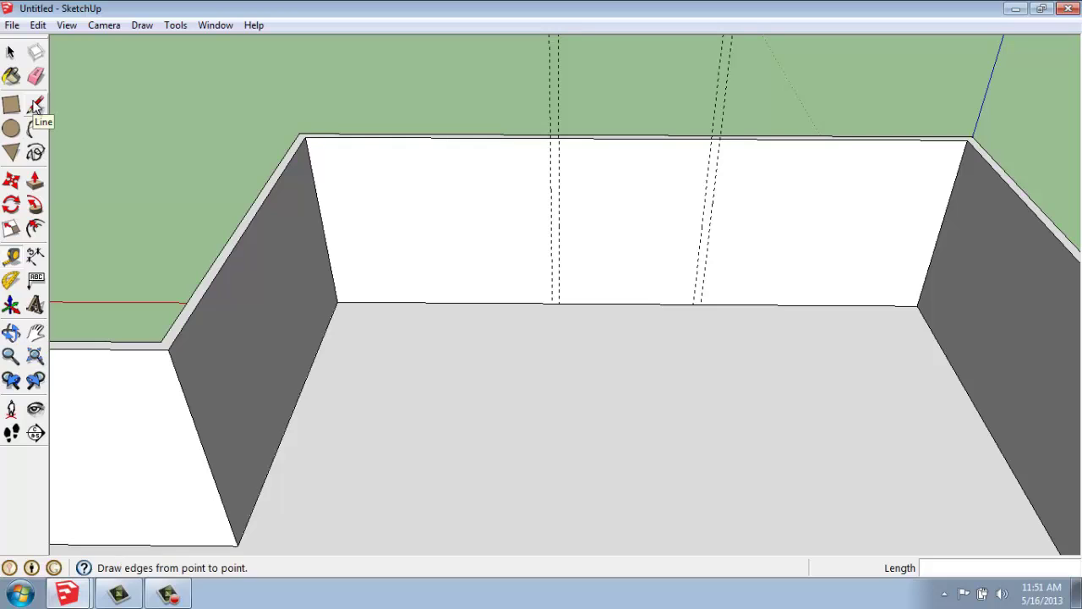
pyautogui.click(36, 103)
pyautogui.scroll(3, 548, 289)
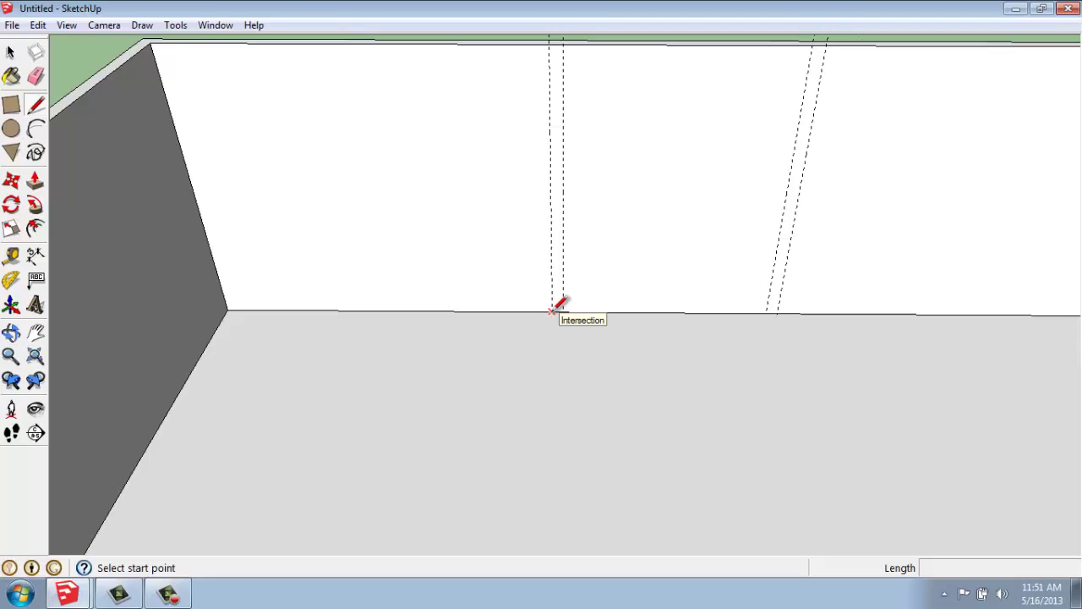
pyautogui.click(551, 311)
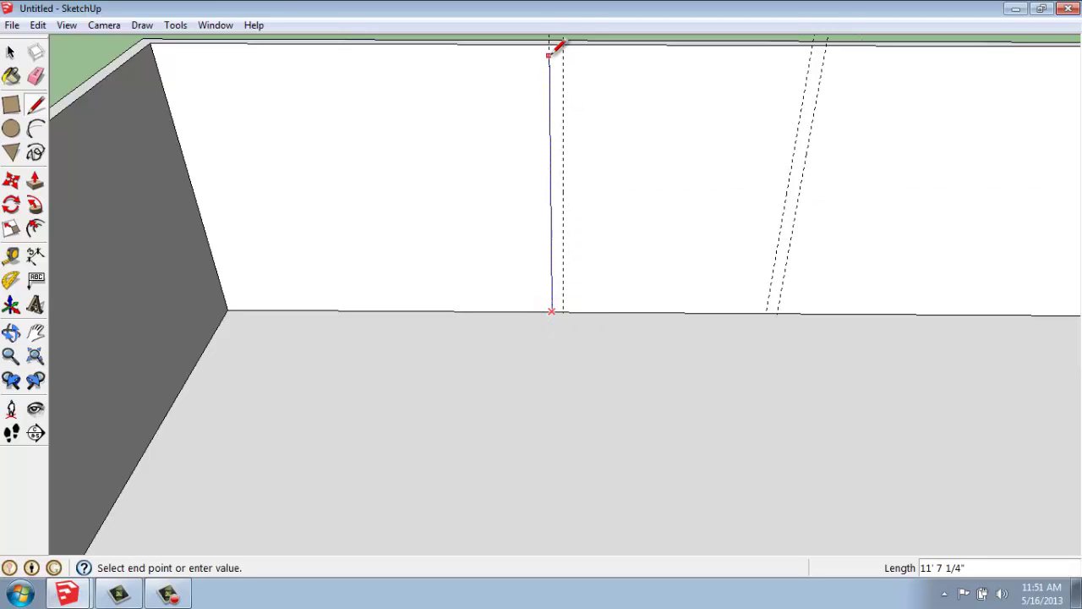
pyautogui.write("12'")
pyautogui.press('Return')
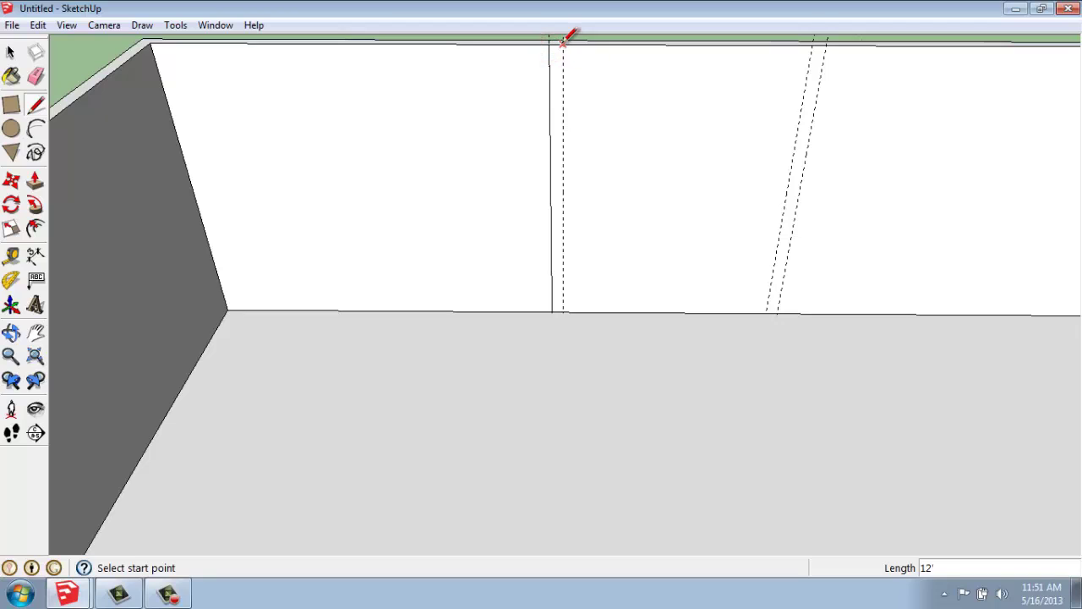
pyautogui.click(562, 43)
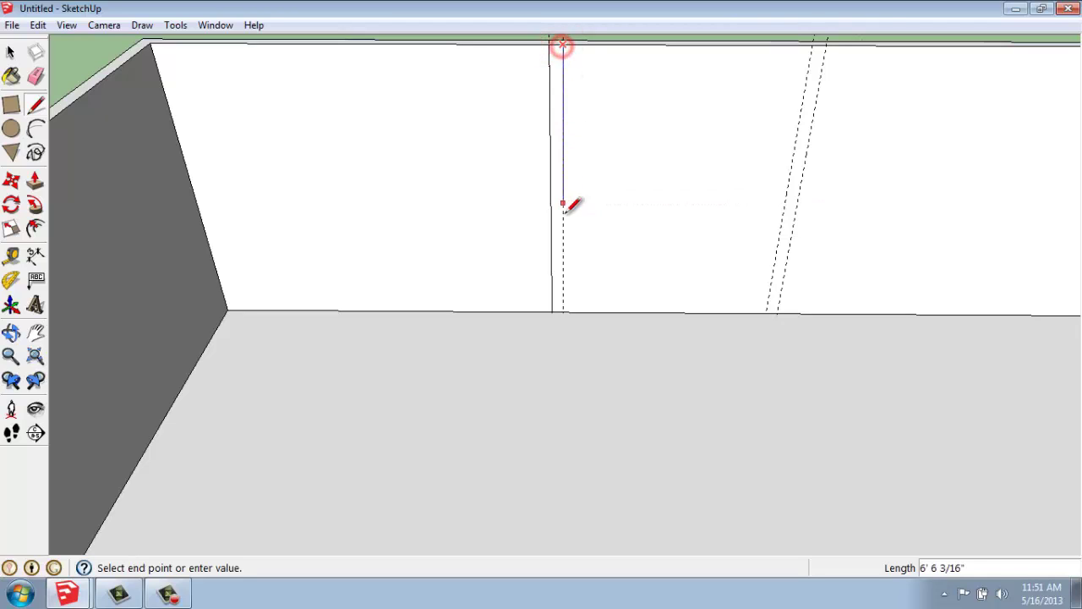
pyautogui.click(565, 310)
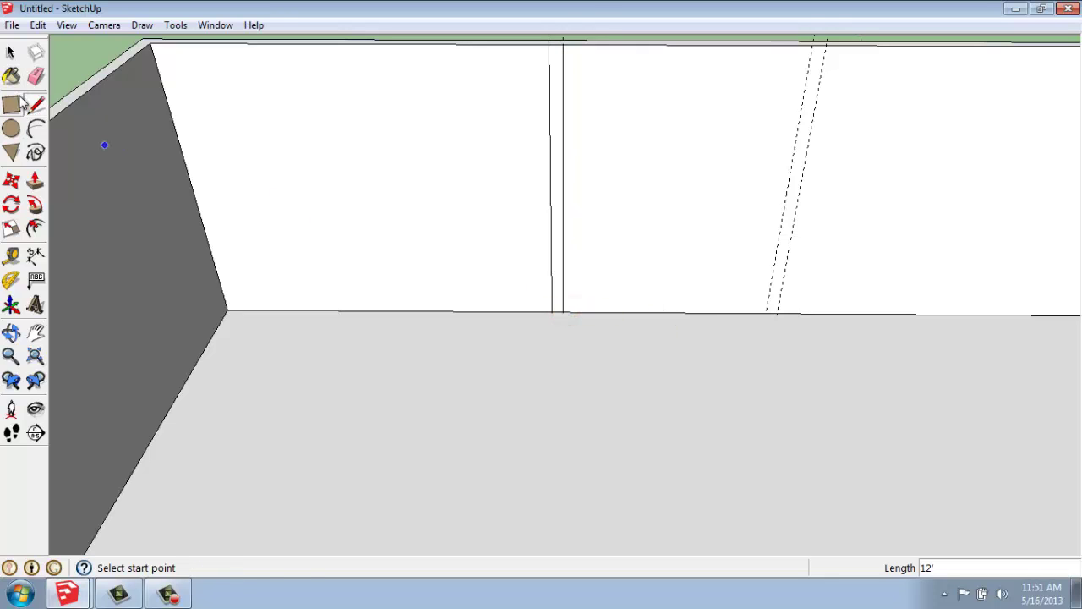
# - Draw a 6" by 12' rectangle on the wall face between the guide pair nearer the origin
pyautogui.click(13, 104)
pyautogui.click(811, 44)
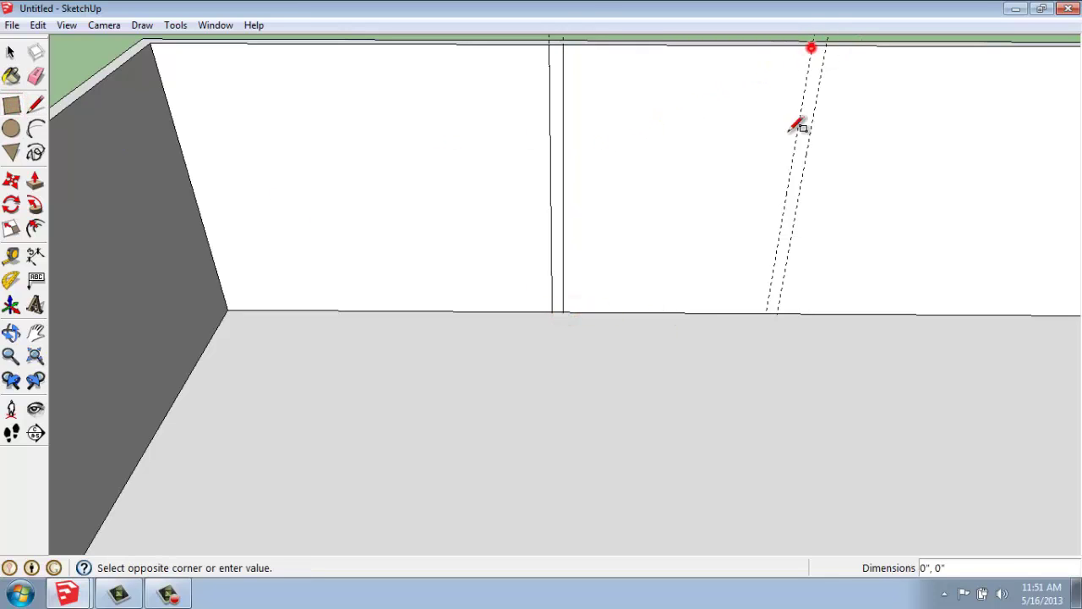
pyautogui.click(777, 314)
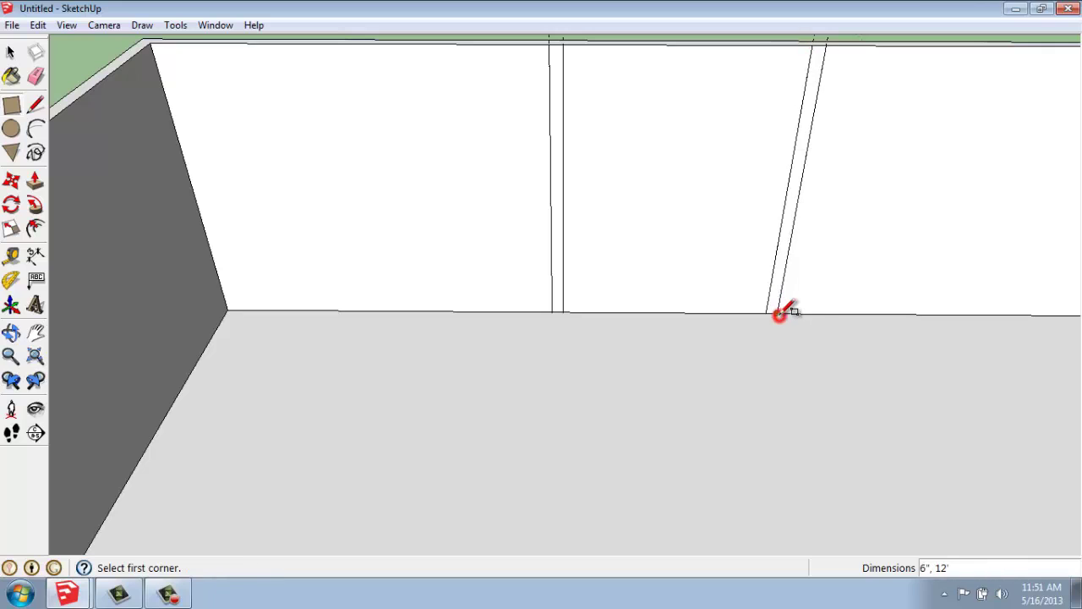
pyautogui.press('space')
# - Push/Pull both narrow wall strips 20' into the room, level with the building's re-entrant corner, to form two parallel partition walls
pyautogui.scroll(-3, 577, 203)
pyautogui.scroll(-2, 764, 178)
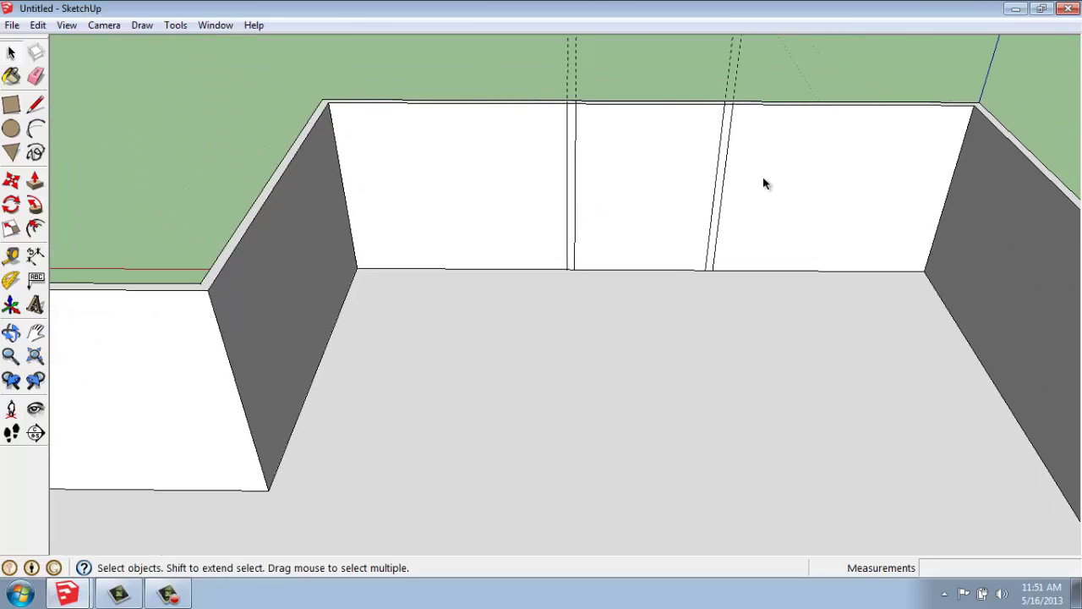
pyautogui.moveTo(763, 178); pyautogui.dragTo(791, 190, button='middle')
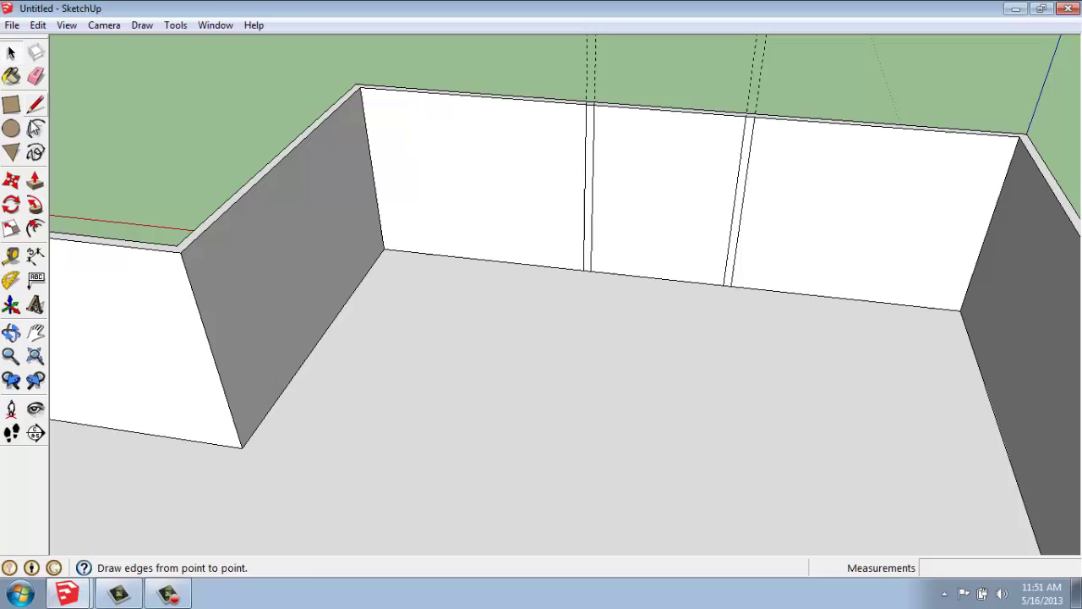
pyautogui.click(36, 181)
pyautogui.moveTo(590, 128); pyautogui.dragTo(194, 307)
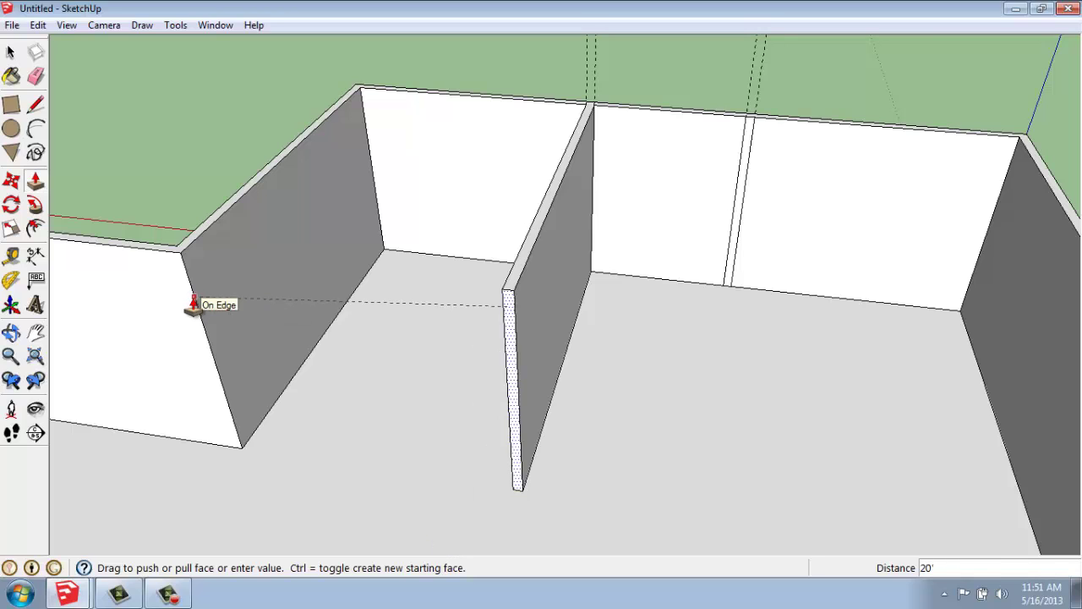
pyautogui.moveTo(193, 308)
pyautogui.mouseDown()
pyautogui.moveTo(586, 104)
pyautogui.moveTo(536, 279)
pyautogui.moveTo(502, 302)
pyautogui.moveTo(182, 267)
pyautogui.moveTo(461, 275)
pyautogui.moveTo(254, 279)
pyautogui.moveTo(197, 314)
pyautogui.mouseUp()
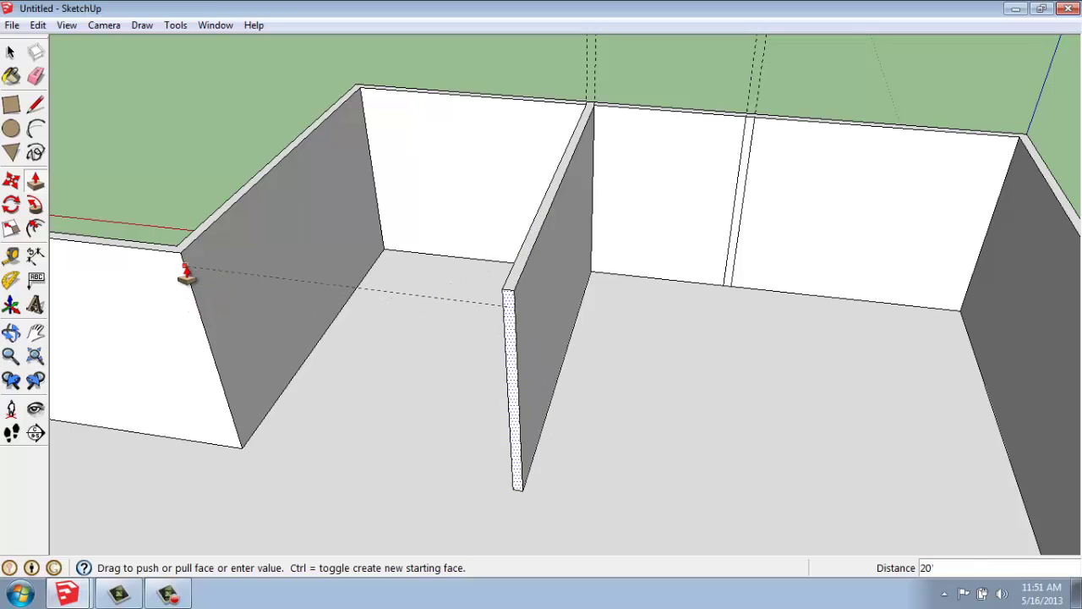
pyautogui.moveTo(182, 286); pyautogui.dragTo(184, 280)
pyautogui.moveTo(725, 177); pyautogui.dragTo(517, 356)
pyautogui.moveTo(518, 356); pyautogui.dragTo(592, 275, button='middle')
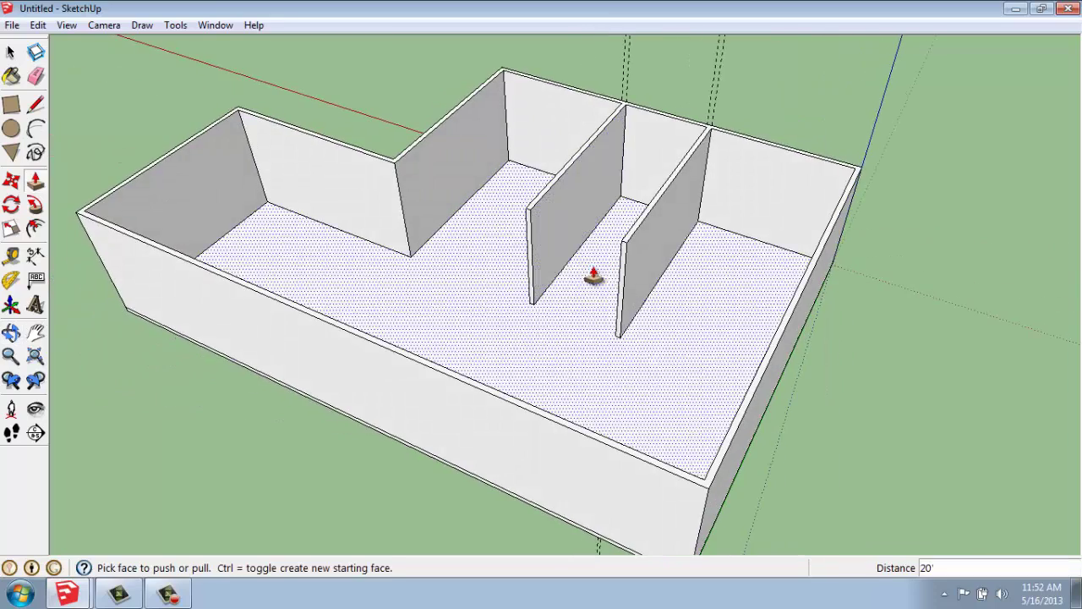
pyautogui.scroll(3, 558, 276)
pyautogui.click(525, 258)
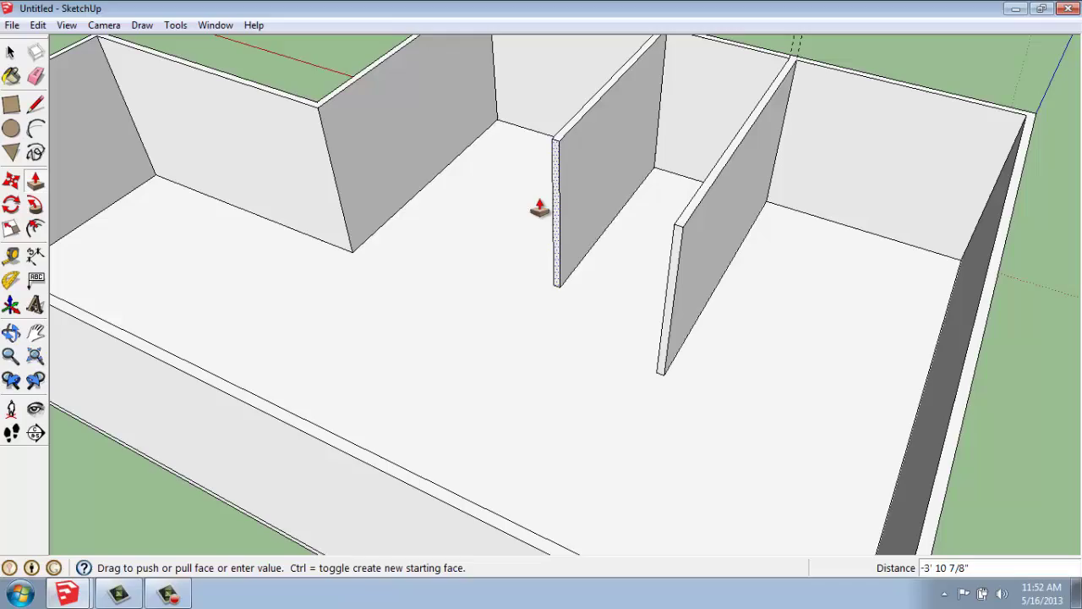
pyautogui.click(539, 210)
# - Erase the four vertical guides that marked the two parallel partition walls
pyautogui.scroll(-3, 454, 222)
pyautogui.moveTo(454, 222); pyautogui.dragTo(742, 83, button='middle')
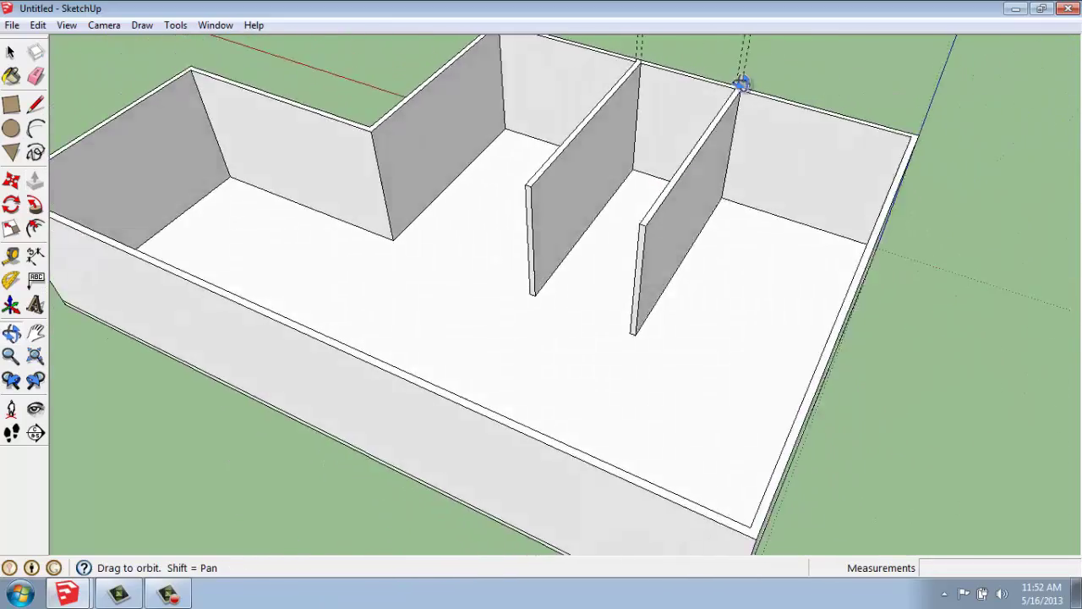
pyautogui.scroll(-6, 736, 80)
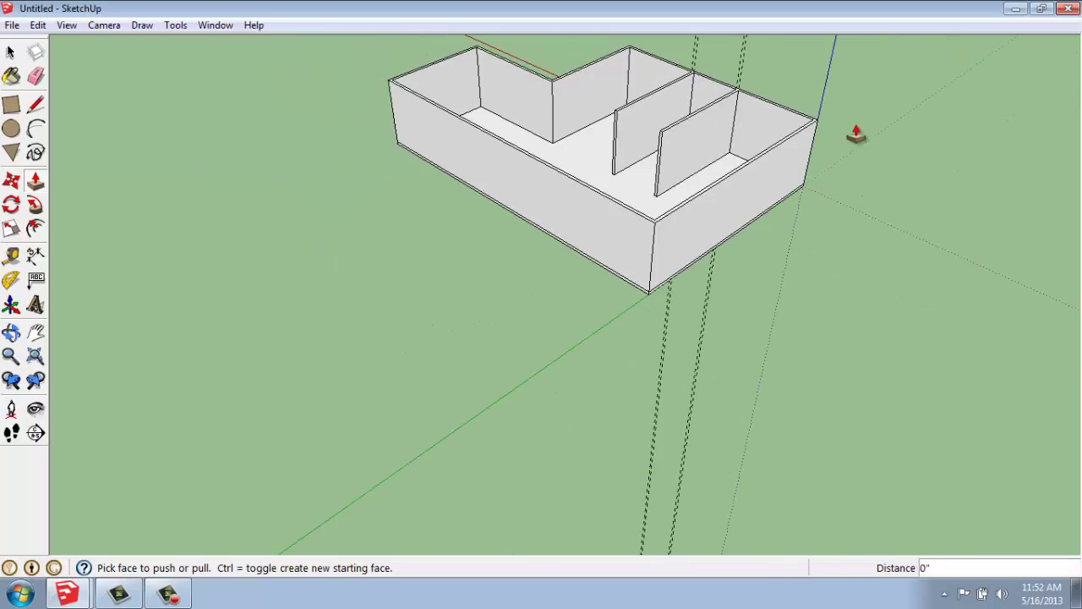
pyautogui.moveTo(856, 135); pyautogui.dragTo(677, 43, button='middle')
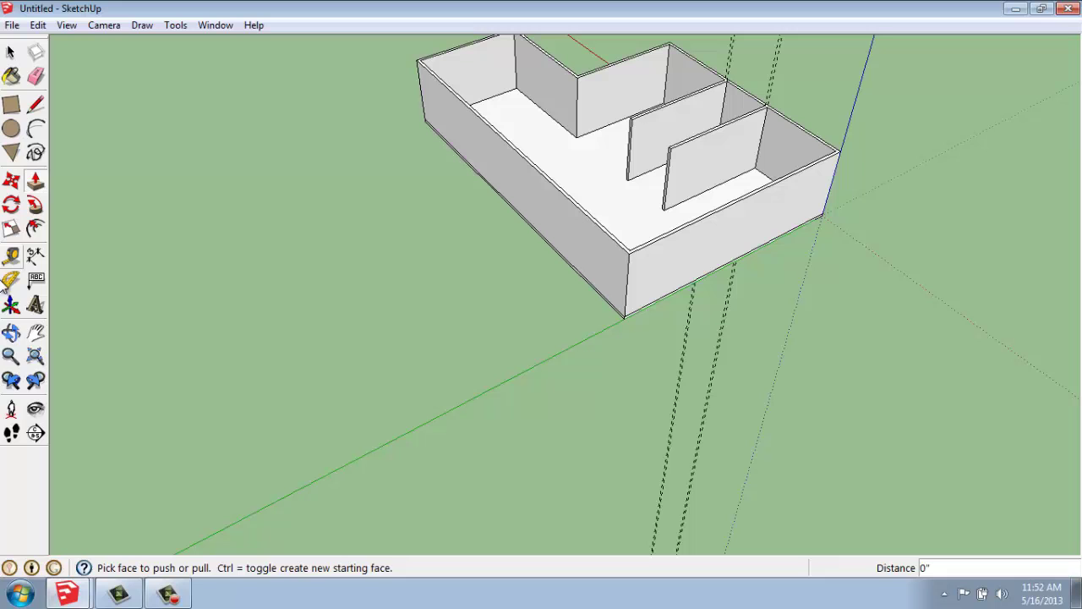
pyautogui.click(35, 332)
pyautogui.moveTo(616, 164); pyautogui.dragTo(527, 285)
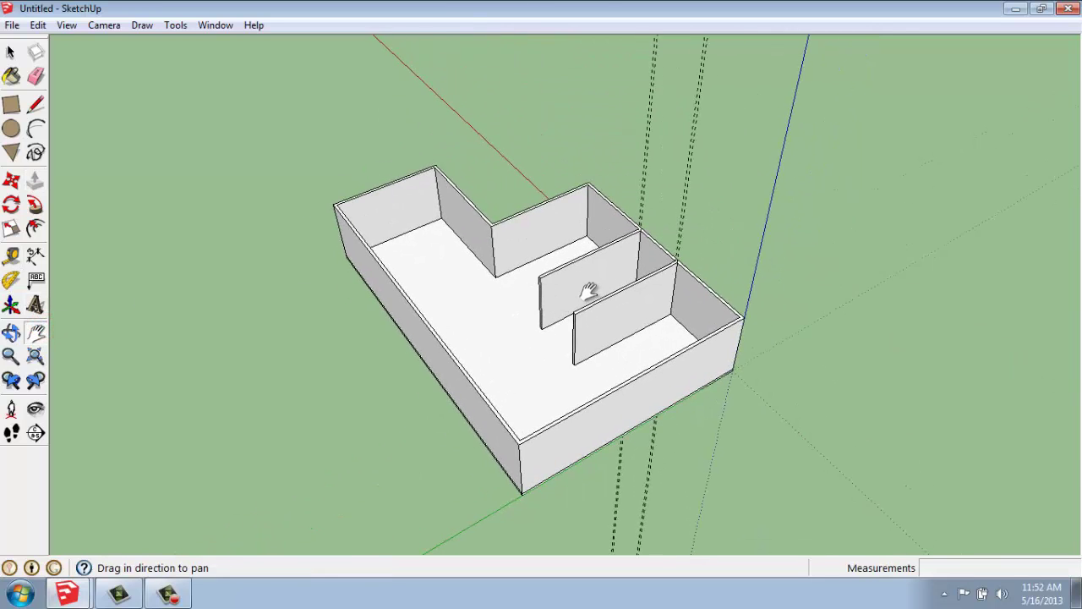
pyautogui.scroll(3, 592, 283)
pyautogui.press('space')
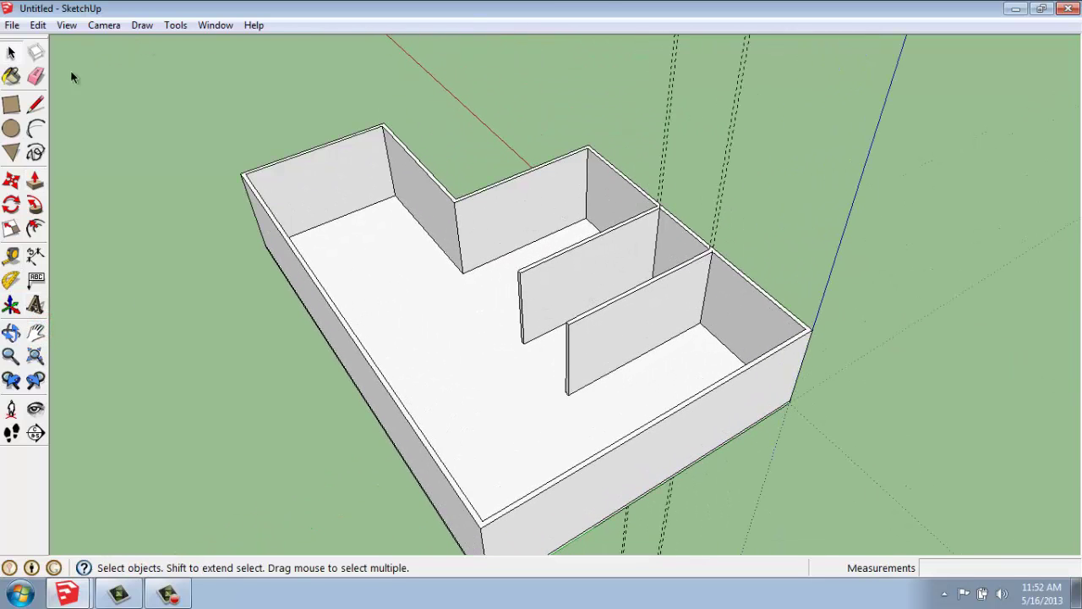
pyautogui.click(36, 76)
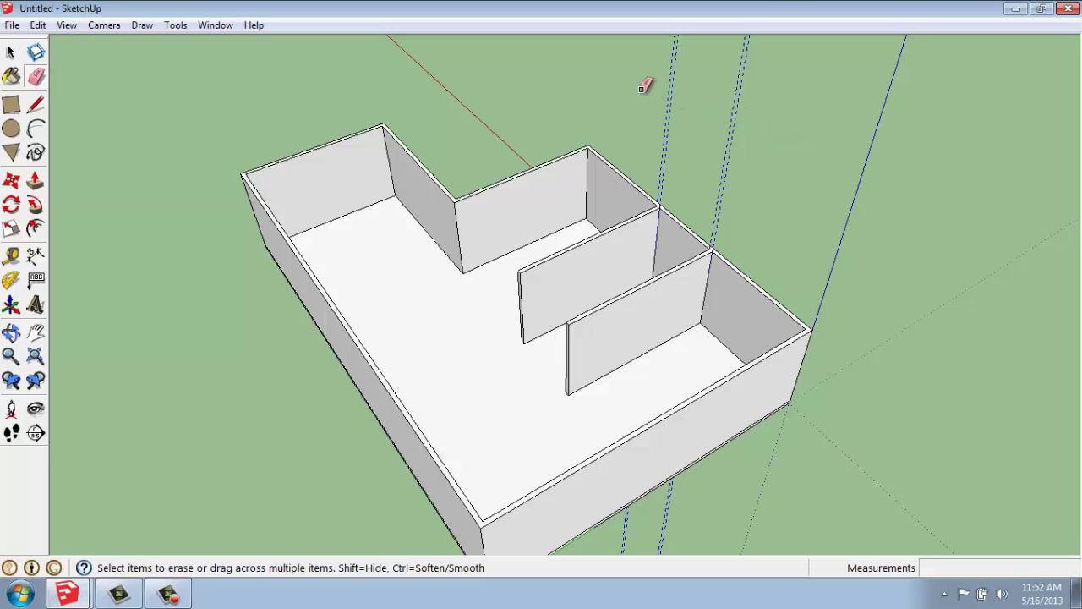
# - Place a vertical guide 6" from the building's re-entrant corner on the interior wall face parallel to the partitions
pyautogui.moveTo(377, 334)
pyautogui.mouseDown(button='middle')
pyautogui.moveTo(519, 358)
pyautogui.moveTo(447, 340)
pyautogui.mouseUp(button='middle')
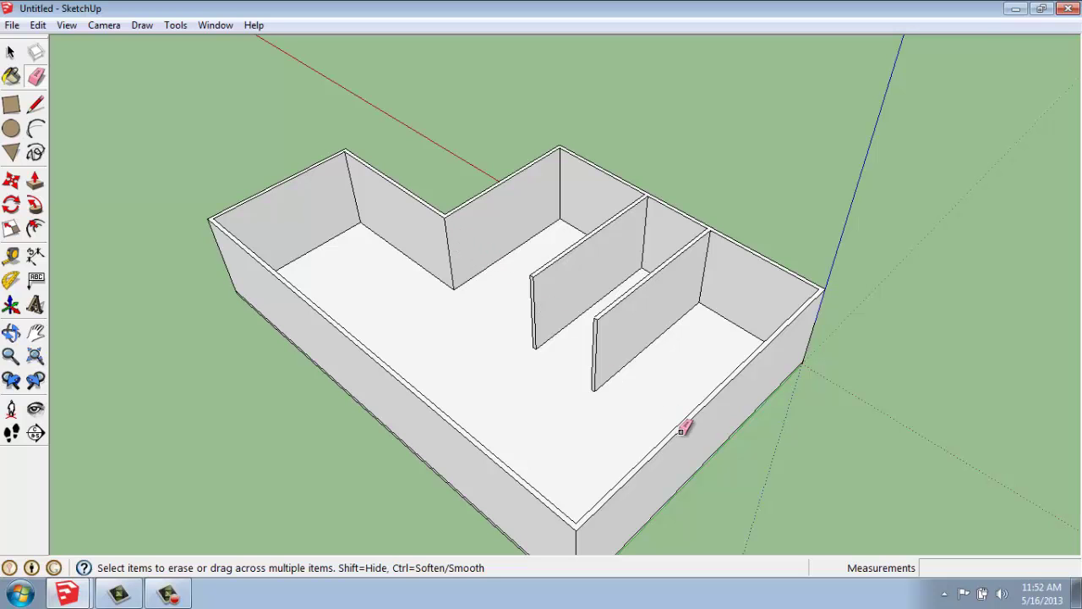
pyautogui.scroll(5, 522, 249)
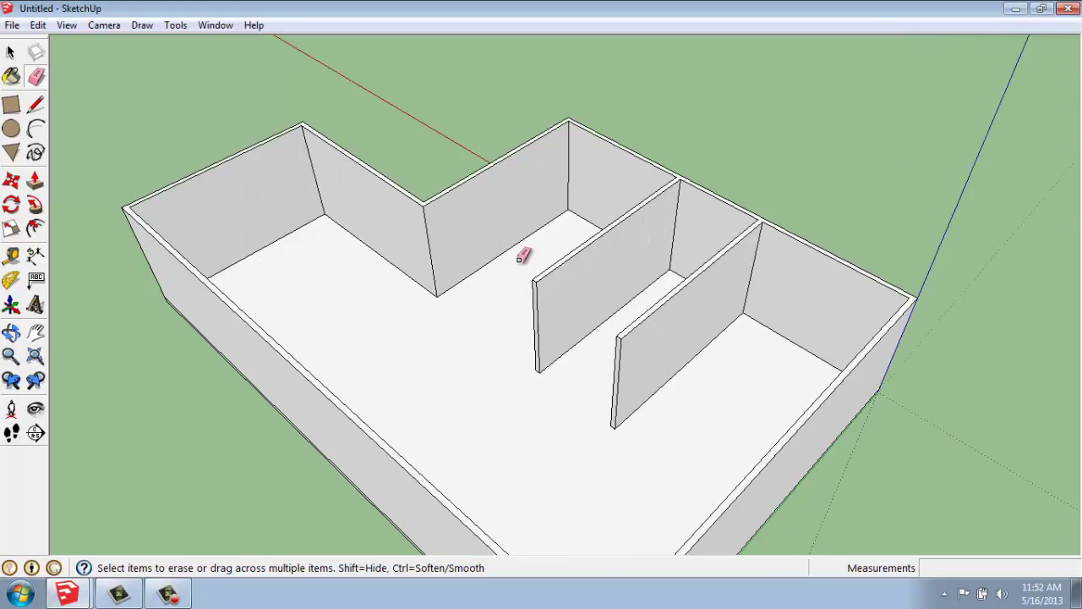
pyautogui.scroll(2, 472, 174)
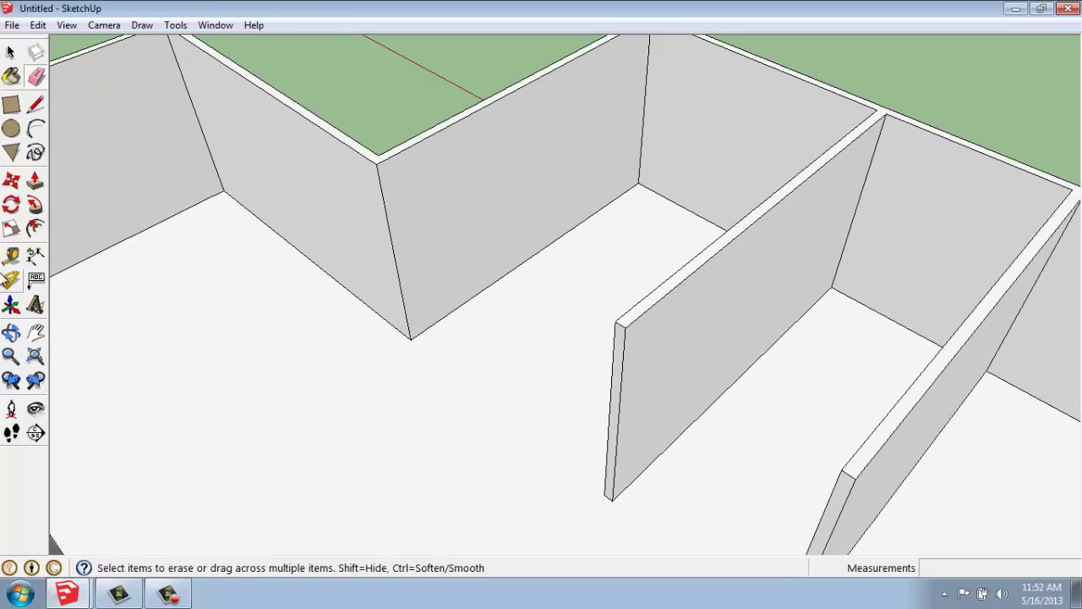
pyautogui.click(11, 254)
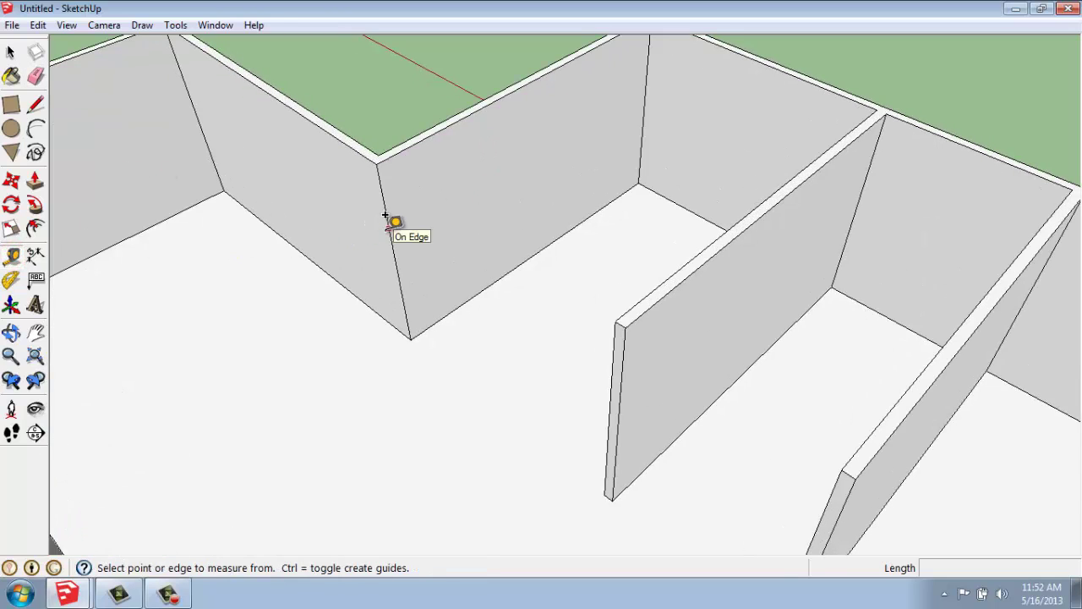
pyautogui.click(388, 224)
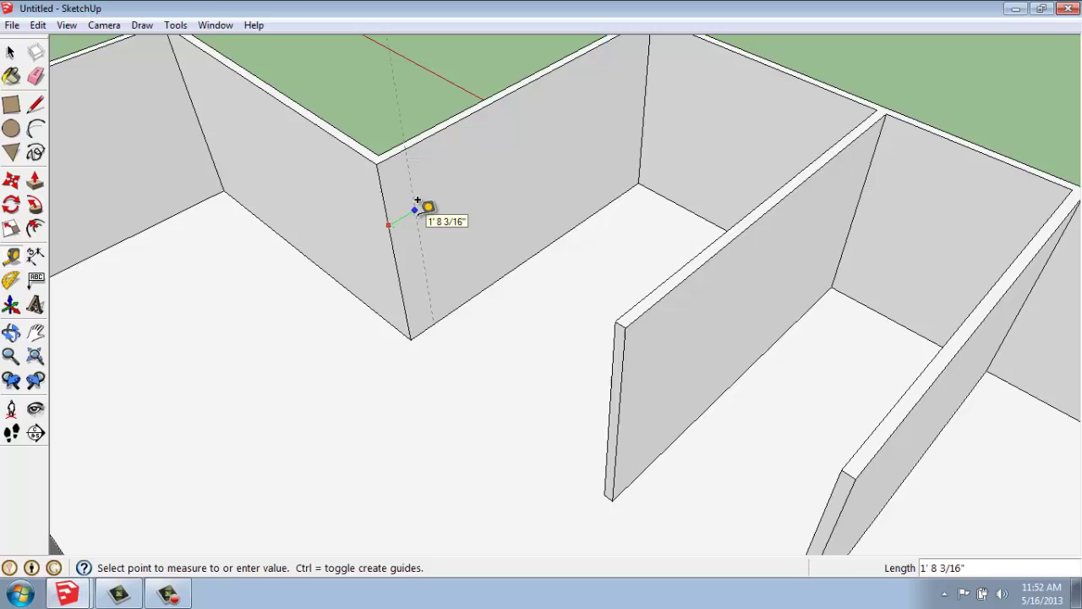
pyautogui.press('Return')
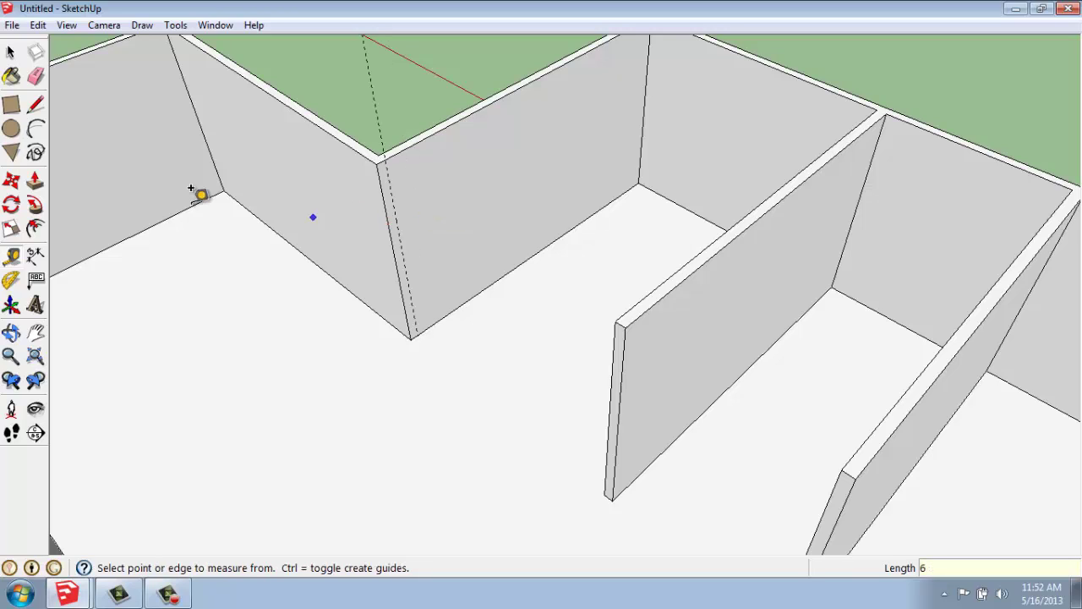
# - Draw a 12' vertical line over the guide from the wall's top edge down to the floor edge
pyautogui.click(36, 103)
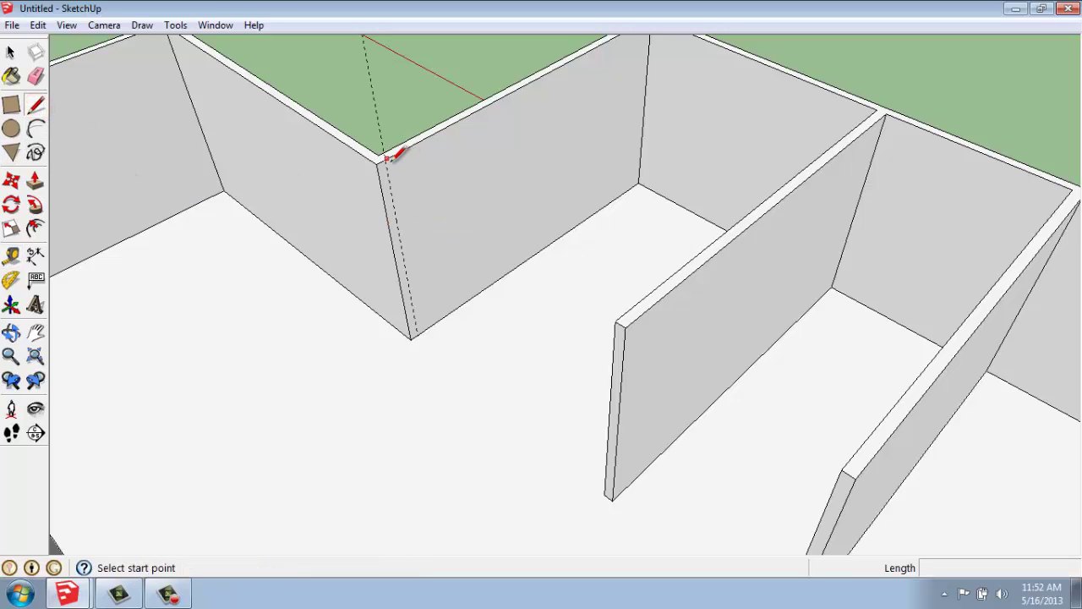
pyautogui.click(385, 159)
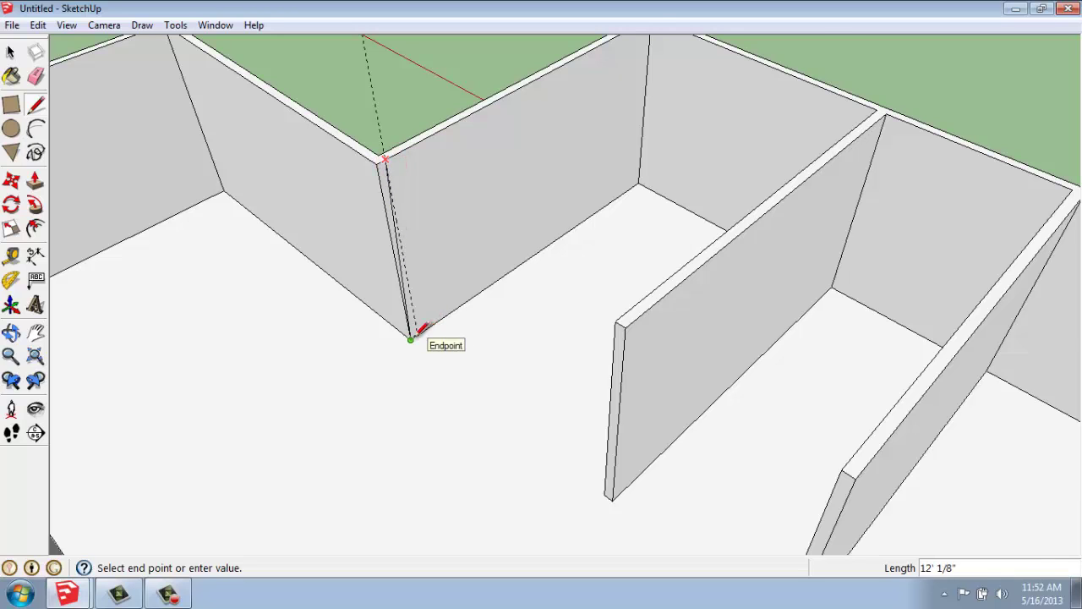
pyautogui.scroll(2, 409, 339)
pyautogui.scroll(2, 409, 340)
pyautogui.click(427, 328)
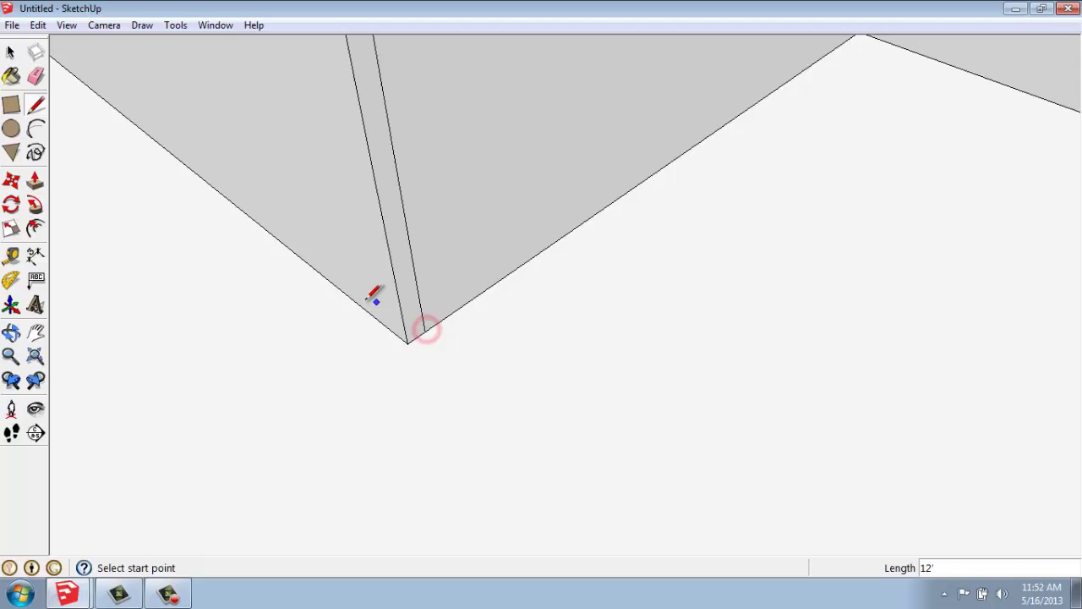
# - Push/Pull the narrow strip at the re-entrant corner 14' 6" to meet the end of the nearest partition wall
pyautogui.click(35, 180)
pyautogui.scroll(-5, 85, 169)
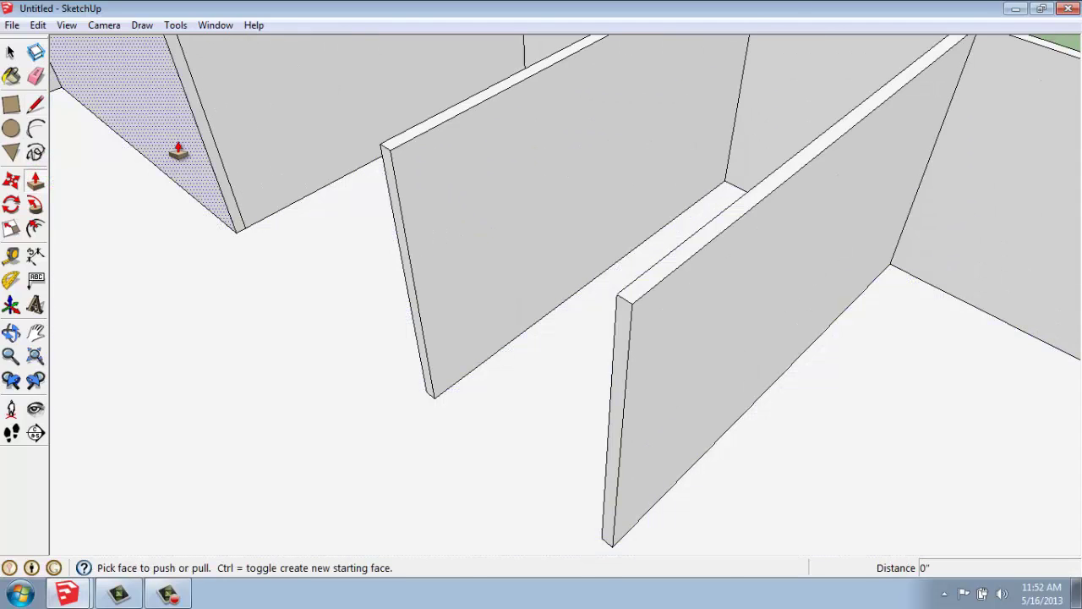
pyautogui.click(203, 128)
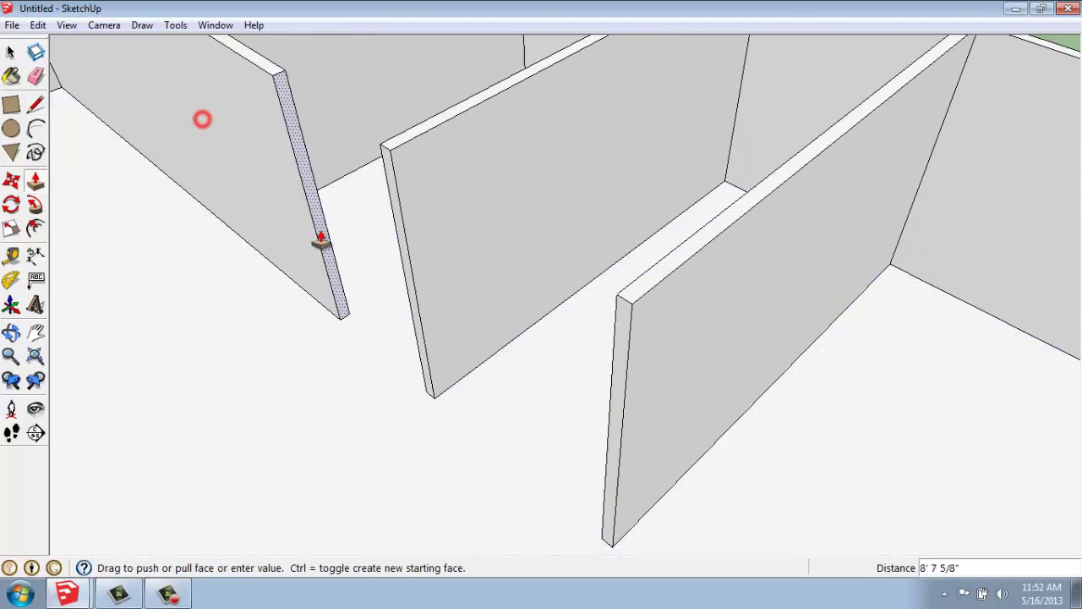
pyautogui.click(423, 359)
pyautogui.scroll(-4, 350, 270)
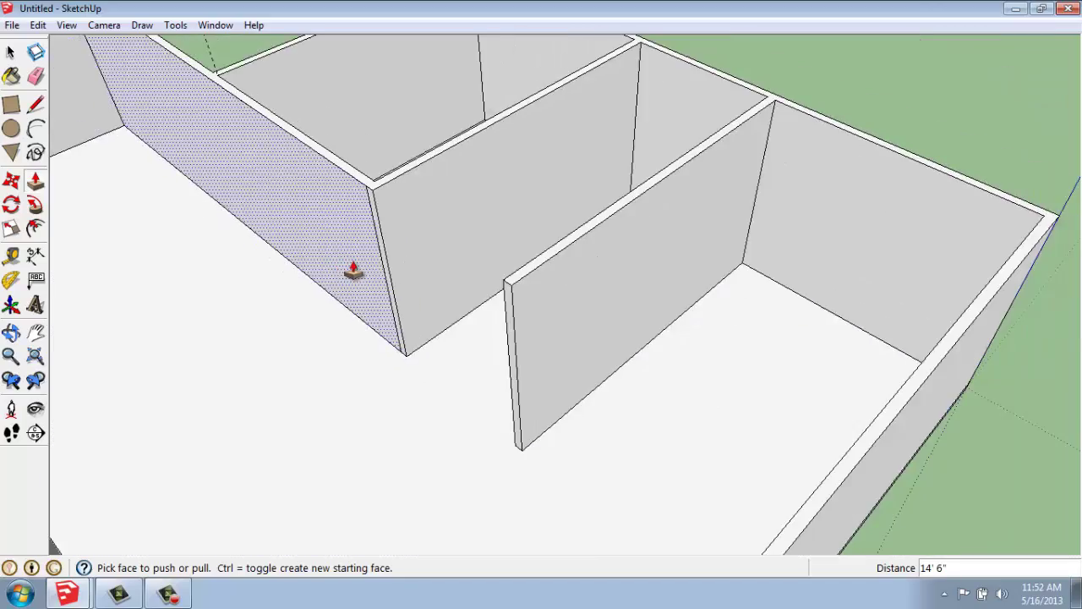
# - Place a vertical guide 6" from the free end of the partition nearer the origin, on its outward face
pyautogui.moveTo(418, 207); pyautogui.dragTo(389, 174, button='middle')
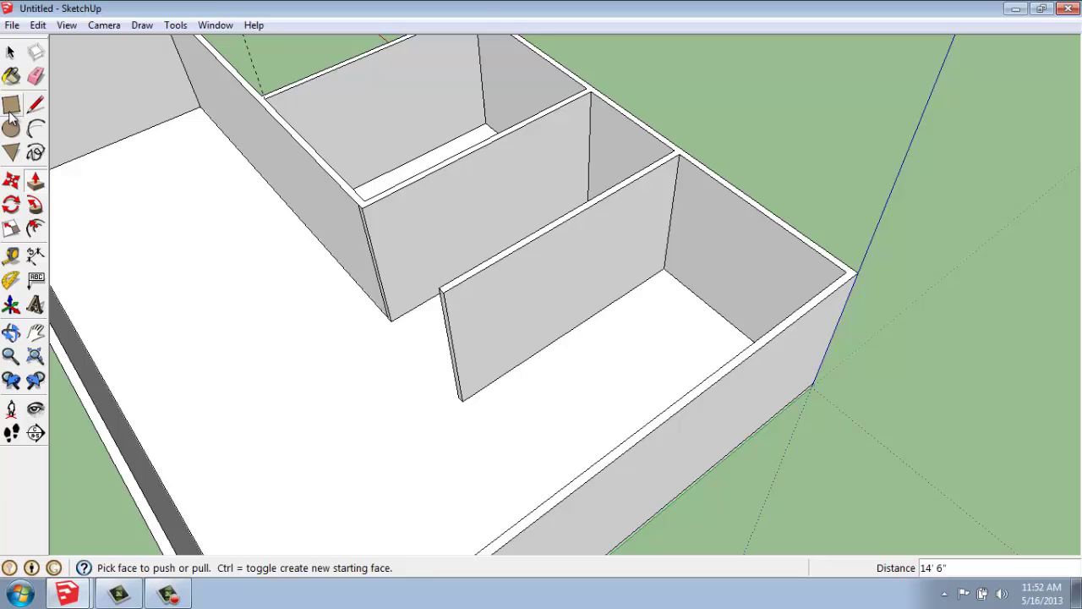
pyautogui.click(11, 255)
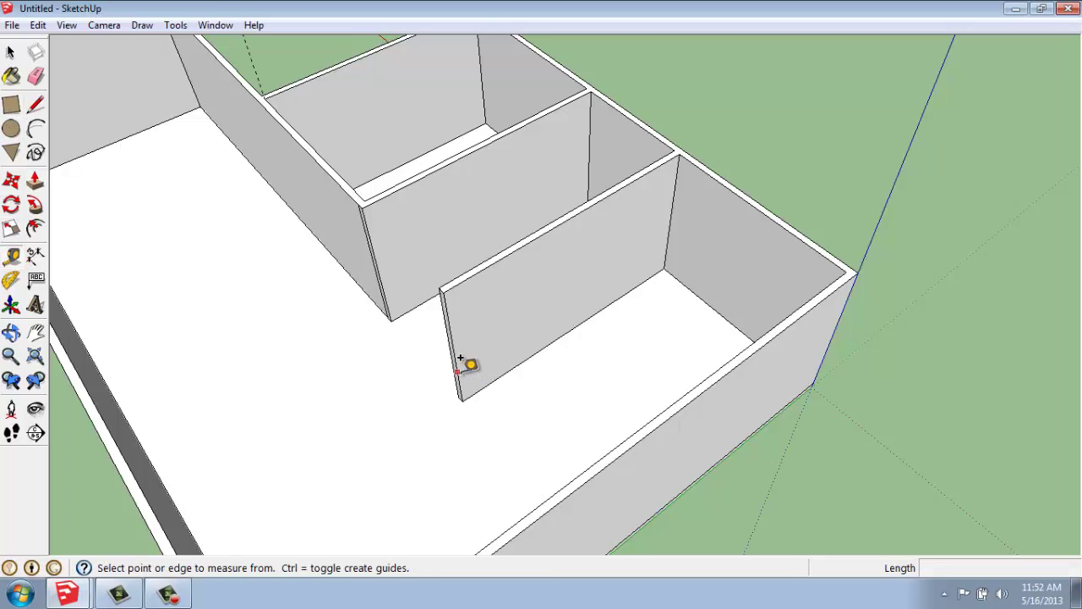
pyautogui.click(460, 358)
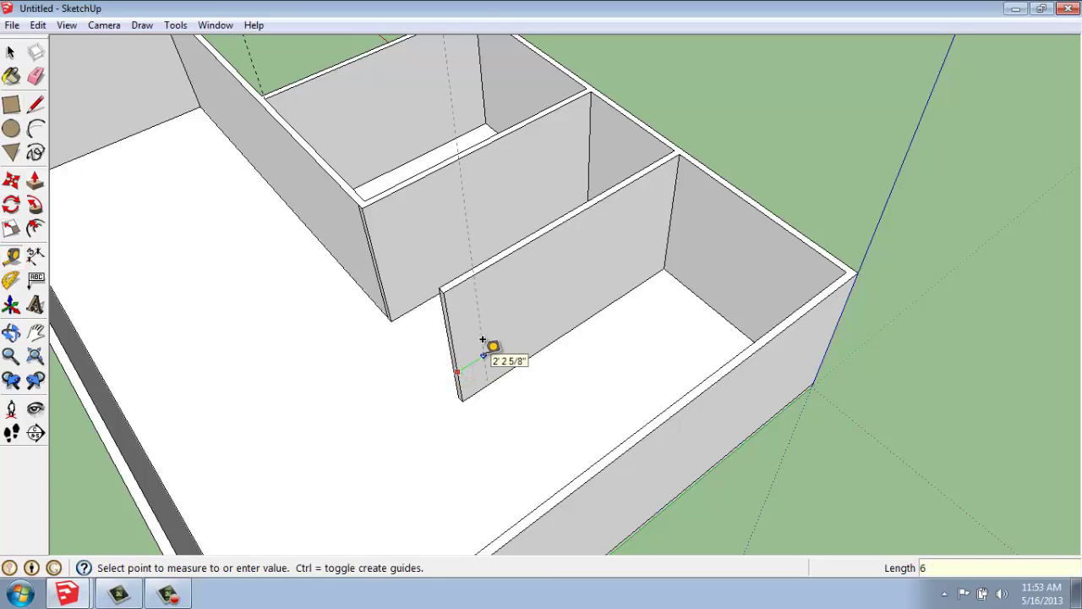
pyautogui.press('Return')
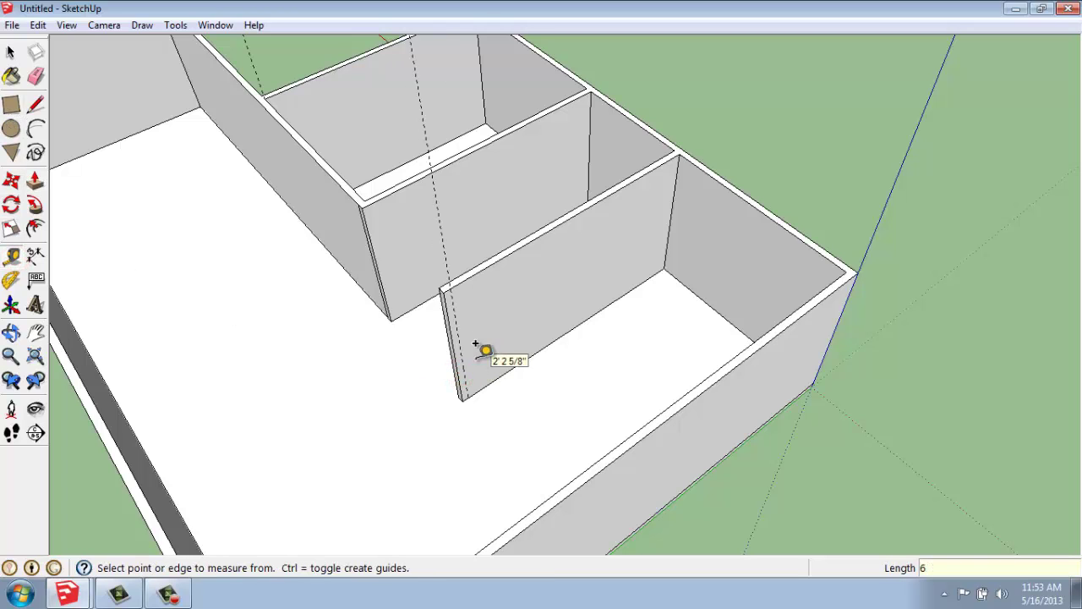
# - Draw a 12' vertical line over the guide from the partition's floor edge up to its top edge
pyautogui.click(35, 105)
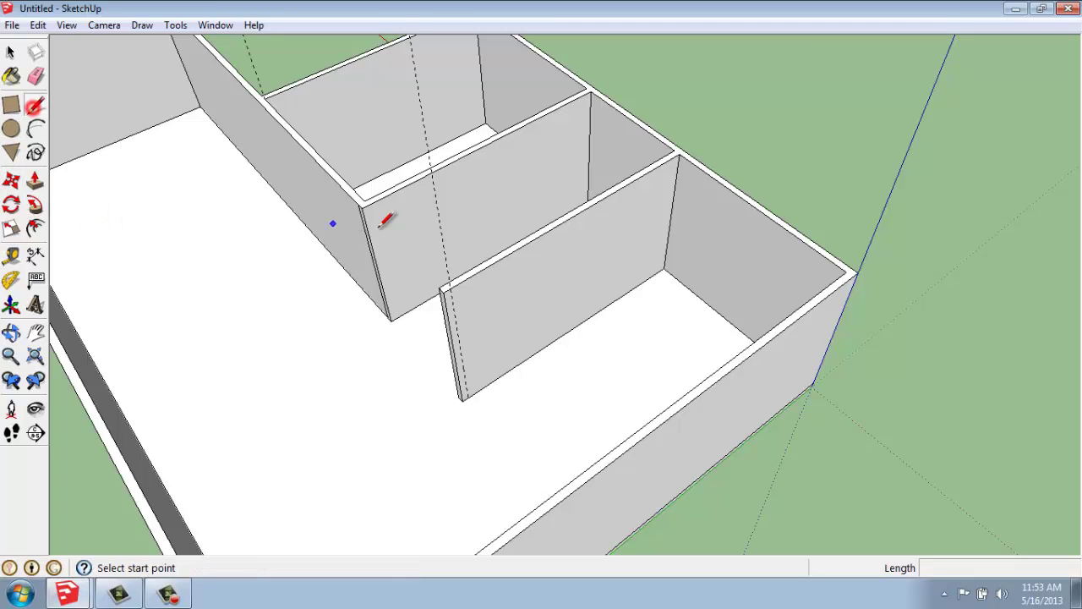
pyautogui.scroll(5, 474, 384)
pyautogui.click(468, 398)
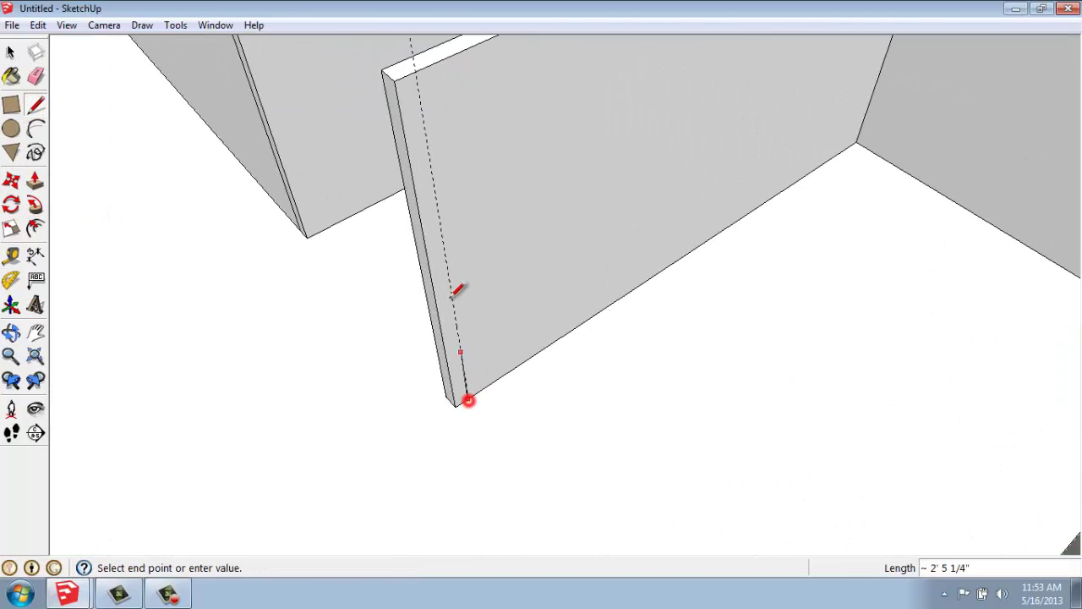
pyautogui.click(414, 72)
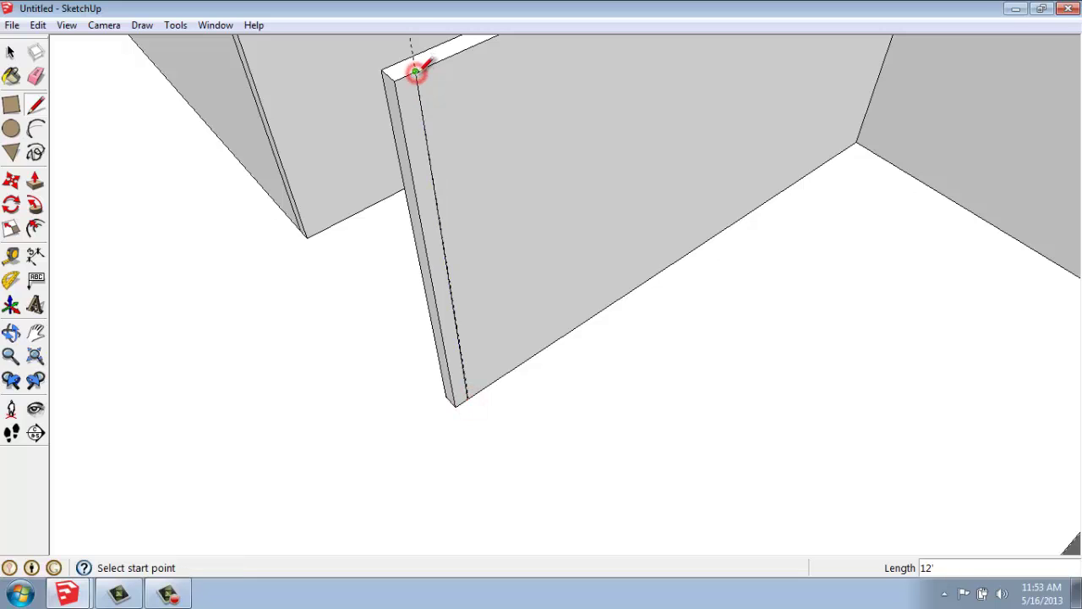
# - Push/Pull the narrow strip at the partition's free end 14' 6" to the exterior side wall, closing off the corner room
pyautogui.click(35, 181)
pyautogui.click(411, 138)
pyautogui.scroll(-4, 411, 139)
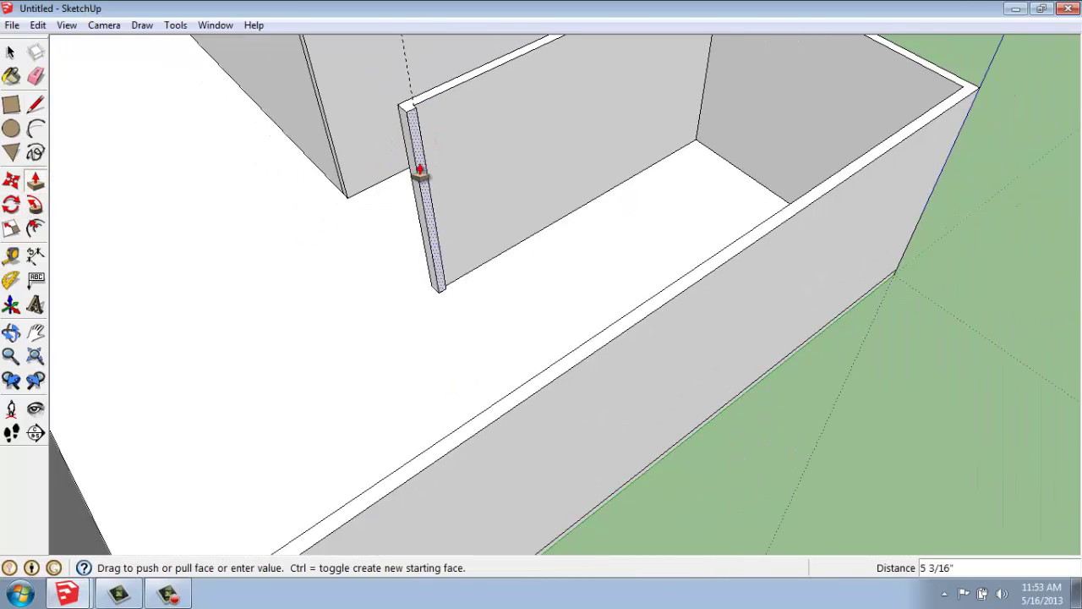
pyautogui.click(737, 460)
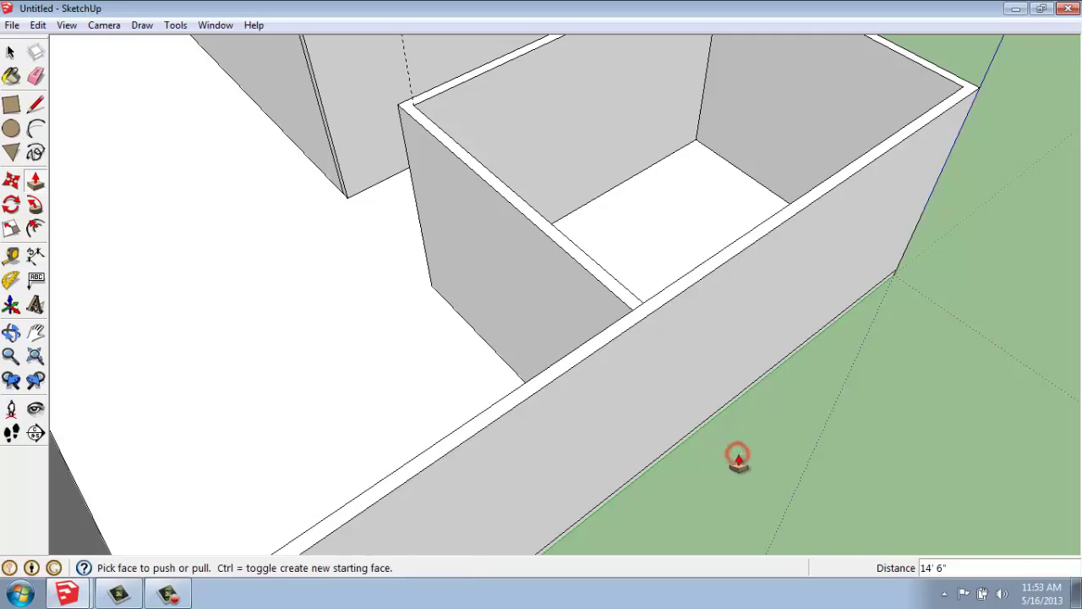
# - Erase the vertical seam line where the wall extended from the re-entrant corner meets the partition's end
pyautogui.press('space')
pyautogui.moveTo(459, 313); pyautogui.dragTo(698, 353, button='middle')
pyautogui.moveTo(602, 393); pyautogui.dragTo(447, 321, button='middle')
pyautogui.moveTo(539, 330); pyautogui.dragTo(514, 394, button='middle')
pyautogui.scroll(5, 504, 381)
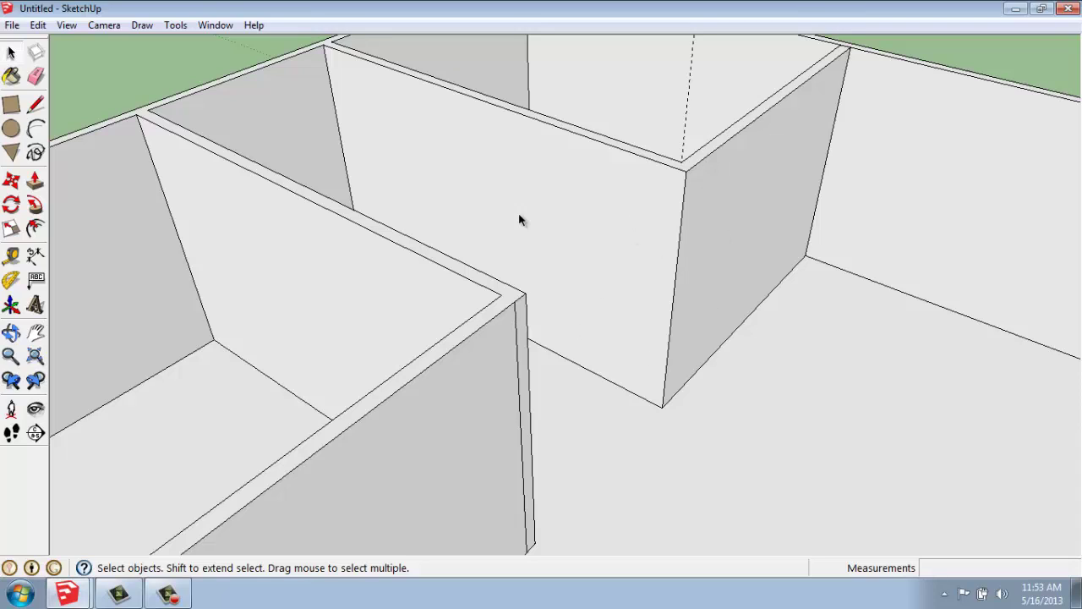
pyautogui.click(35, 76)
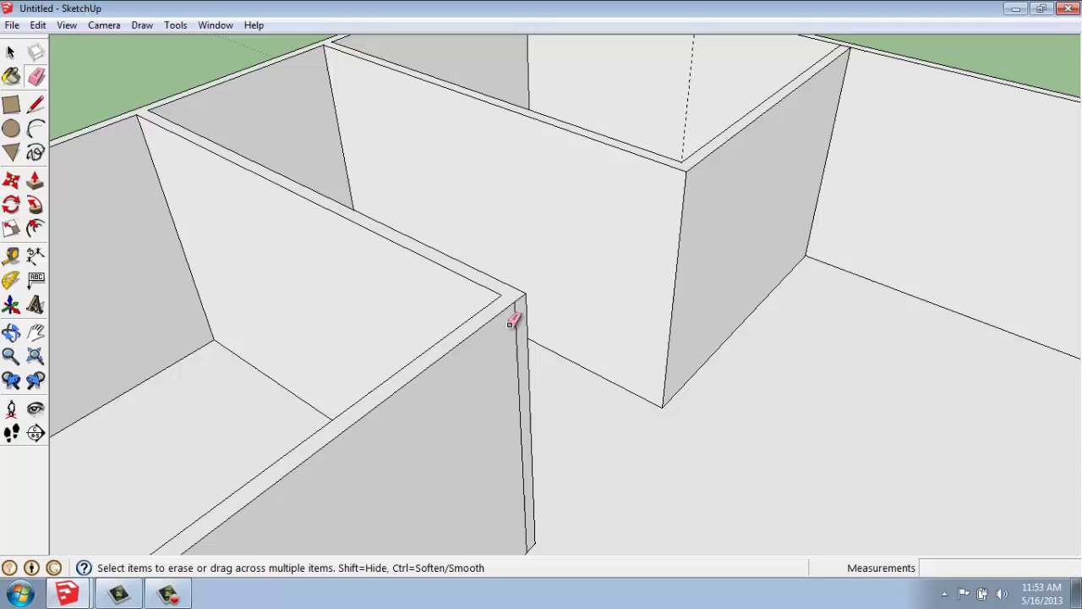
pyautogui.scroll(-3, 723, 320)
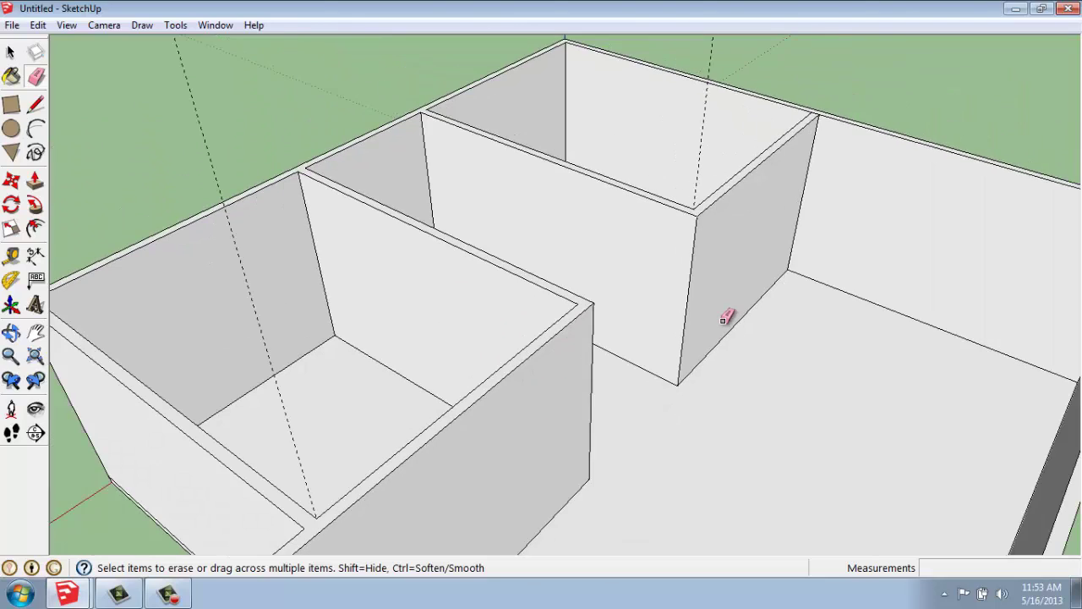
# - Draw a 6" line across the wall top at the re-entrant corner, from the room's inner corner to the opposite edge
pyautogui.moveTo(725, 314)
pyautogui.mouseDown(button='middle')
pyautogui.moveTo(380, 310)
pyautogui.moveTo(393, 302)
pyautogui.moveTo(343, 315)
pyautogui.moveTo(406, 314)
pyautogui.moveTo(636, 191)
pyautogui.moveTo(563, 321)
pyautogui.moveTo(628, 290)
pyautogui.moveTo(847, 239)
pyautogui.moveTo(693, 244)
pyautogui.moveTo(544, 377)
pyautogui.moveTo(609, 330)
pyautogui.moveTo(640, 360)
pyautogui.moveTo(566, 346)
pyautogui.moveTo(363, 404)
pyautogui.mouseUp(button='middle')
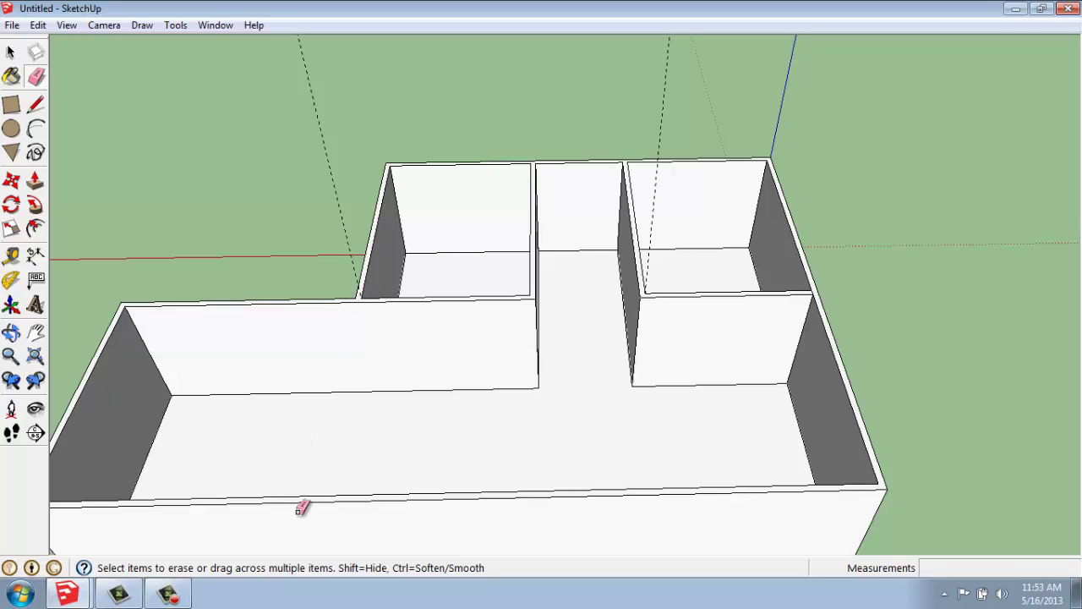
pyautogui.scroll(5, 344, 344)
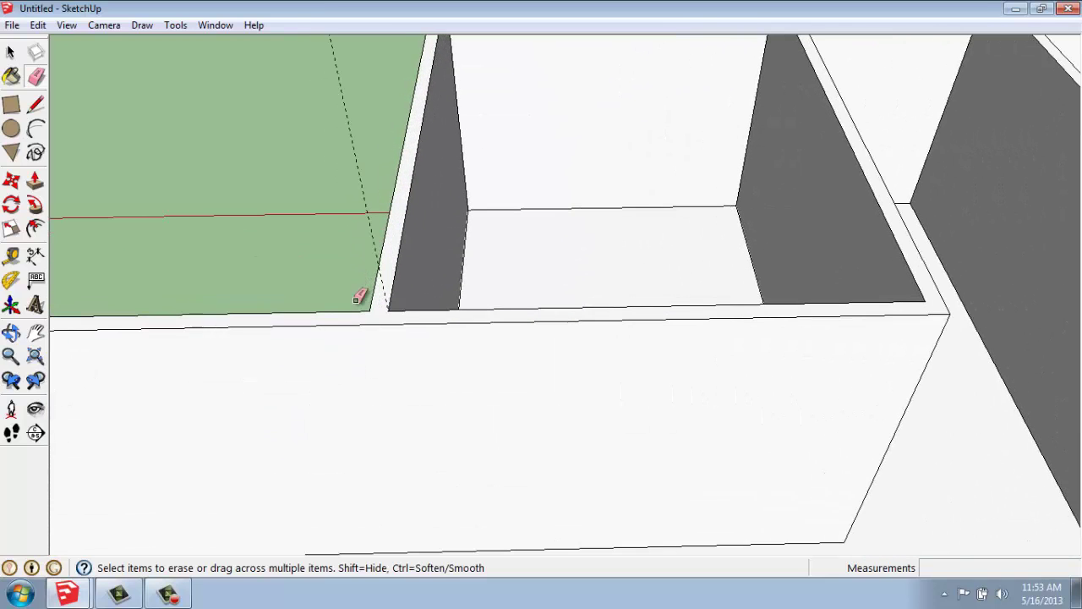
pyautogui.click(35, 104)
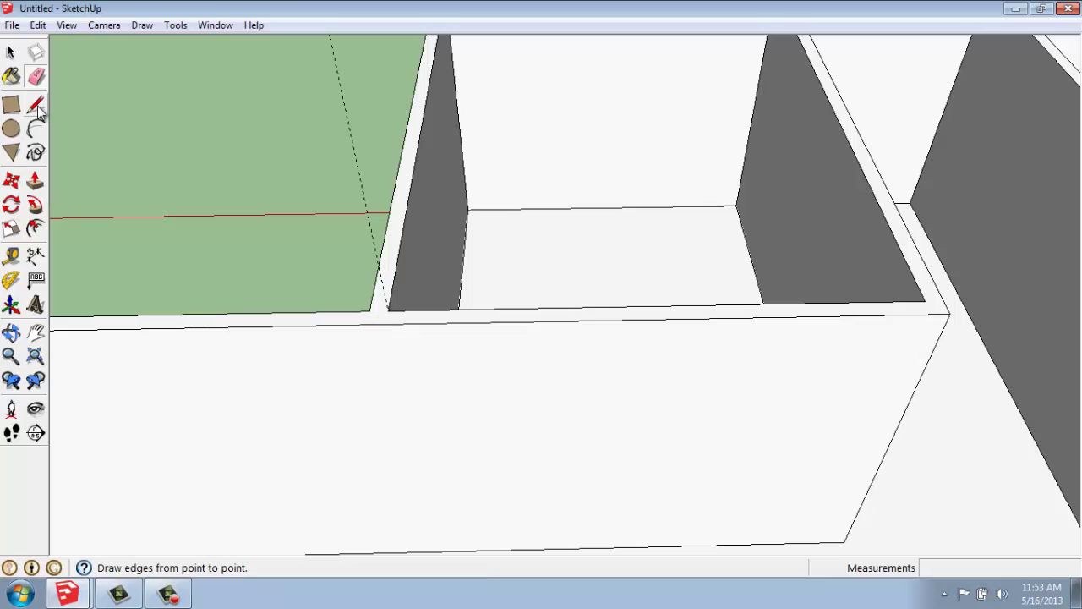
pyautogui.click(388, 309)
pyautogui.click(386, 327)
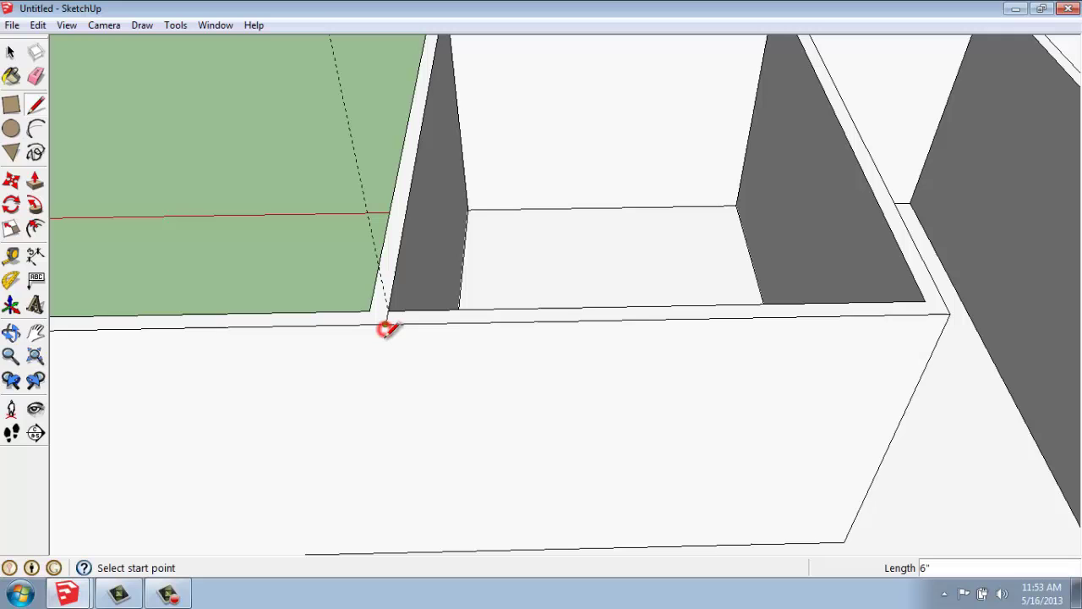
# - Draw a 12' vertical line down the interior wall face from the end of the 6" wall-top line to the floor edge
pyautogui.click(386, 321)
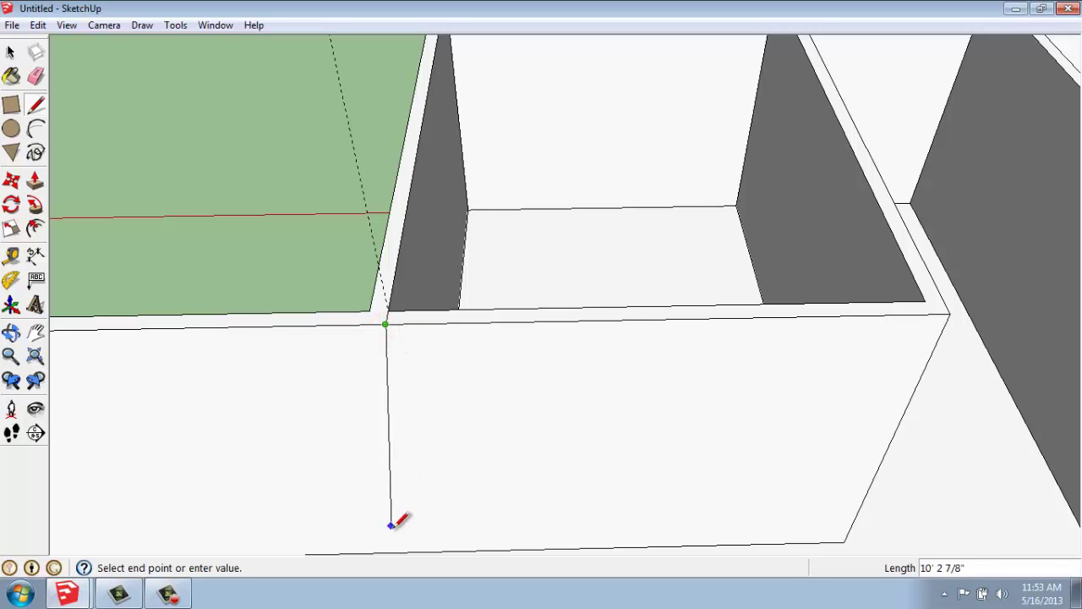
pyautogui.moveTo(393, 517); pyautogui.dragTo(381, 442, button='middle')
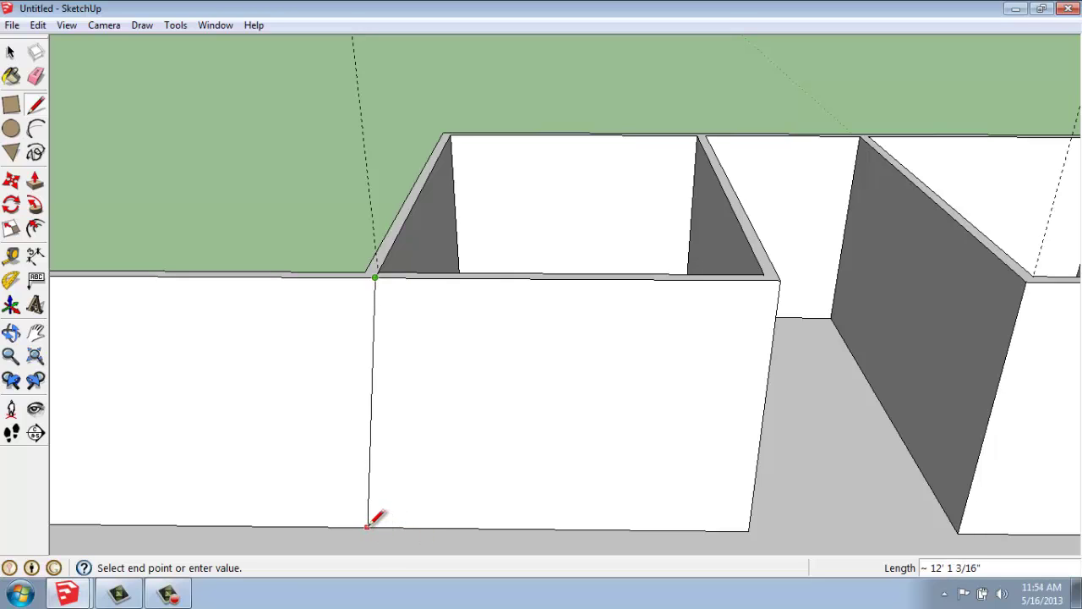
pyautogui.write('12')
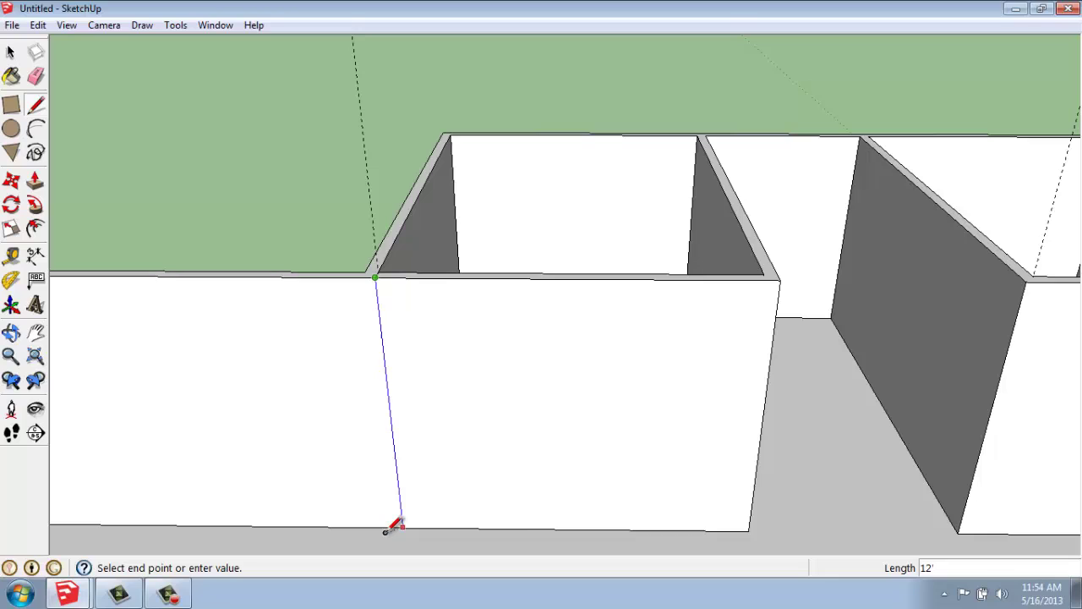
pyautogui.press('Return')
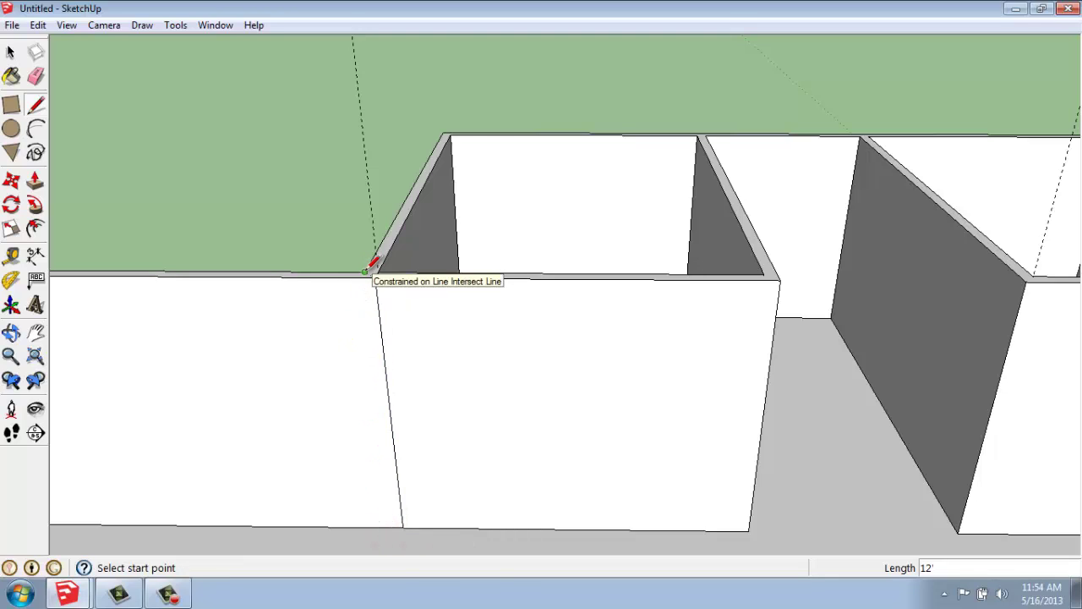
# - Draw a short line across the wall top at the outer re-entrant corner, meeting the interior wall edge
pyautogui.scroll(1, 369, 267)
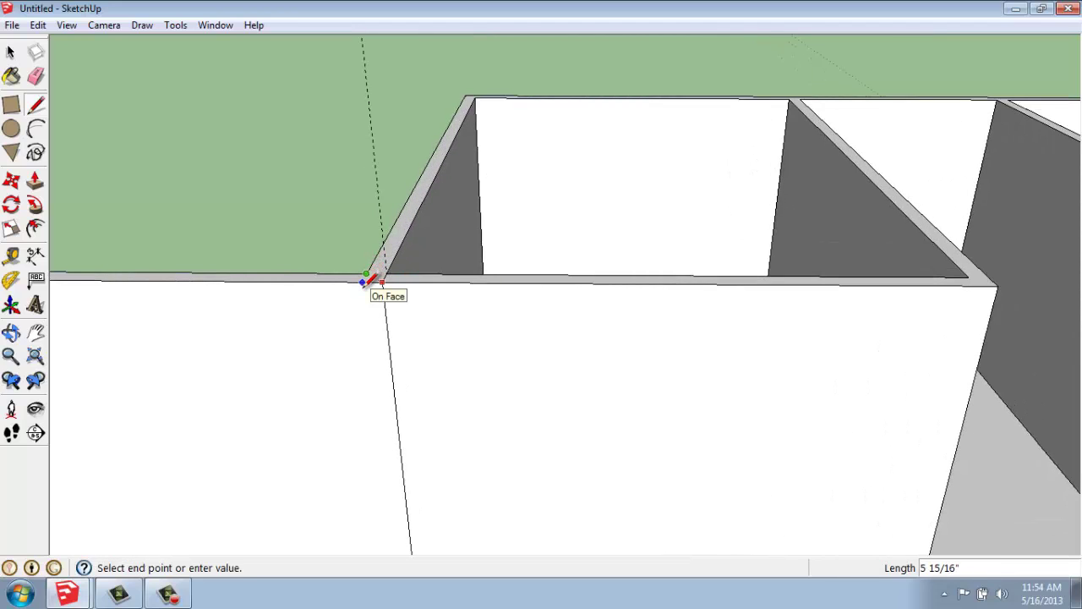
pyautogui.click(363, 284)
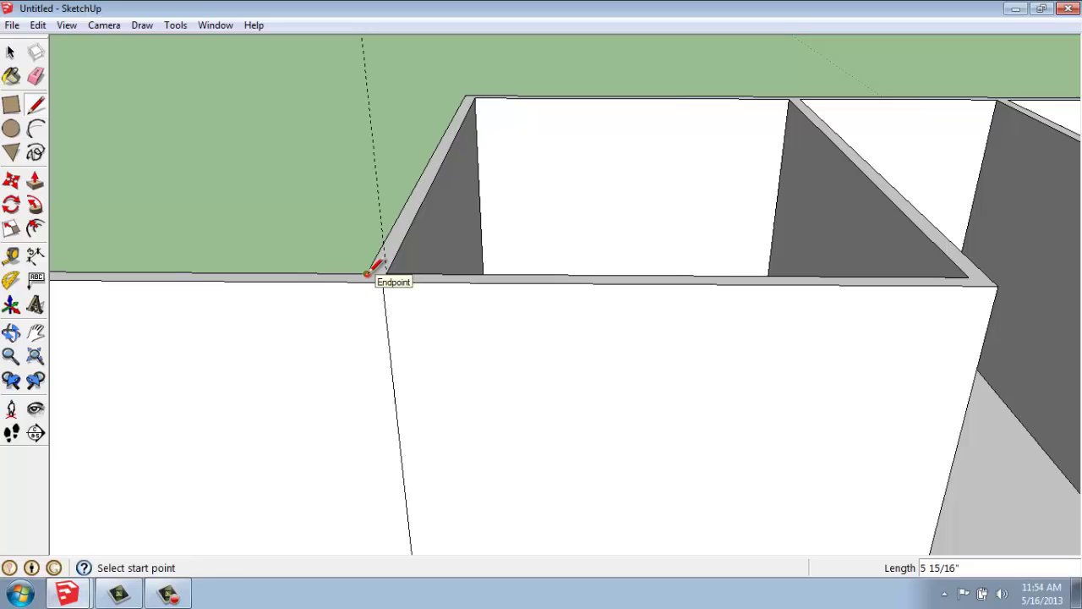
pyautogui.click(367, 273)
pyautogui.press('Escape')
pyautogui.scroll(-3, 369, 365)
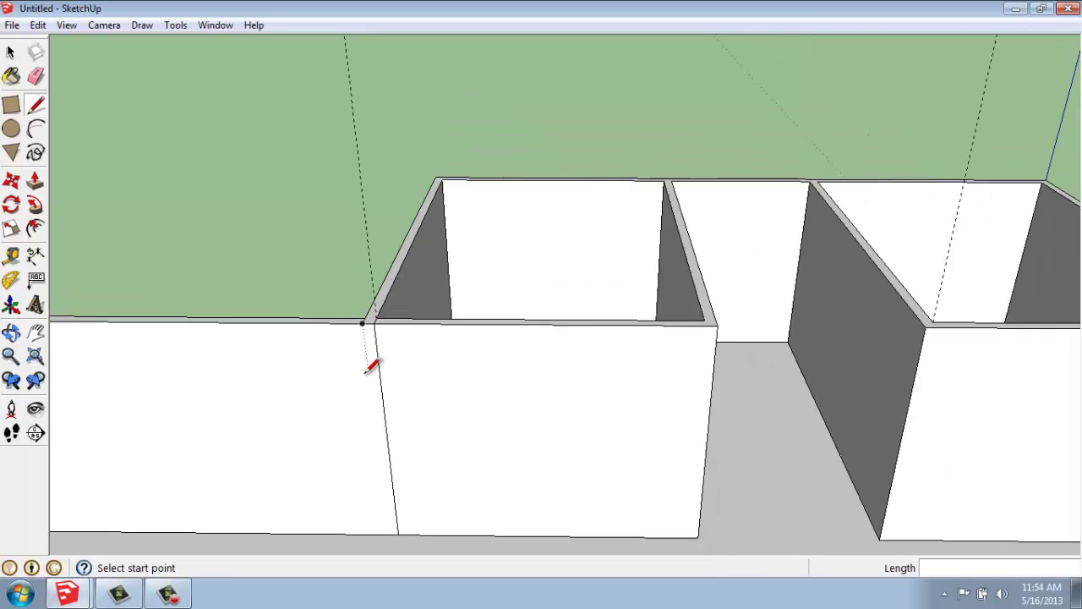
# - Draw a second 12' vertical line beside the first, from the floor edge up to the wall-top line, completing the narrow strip
pyautogui.moveTo(369, 369); pyautogui.dragTo(369, 406, button='middle')
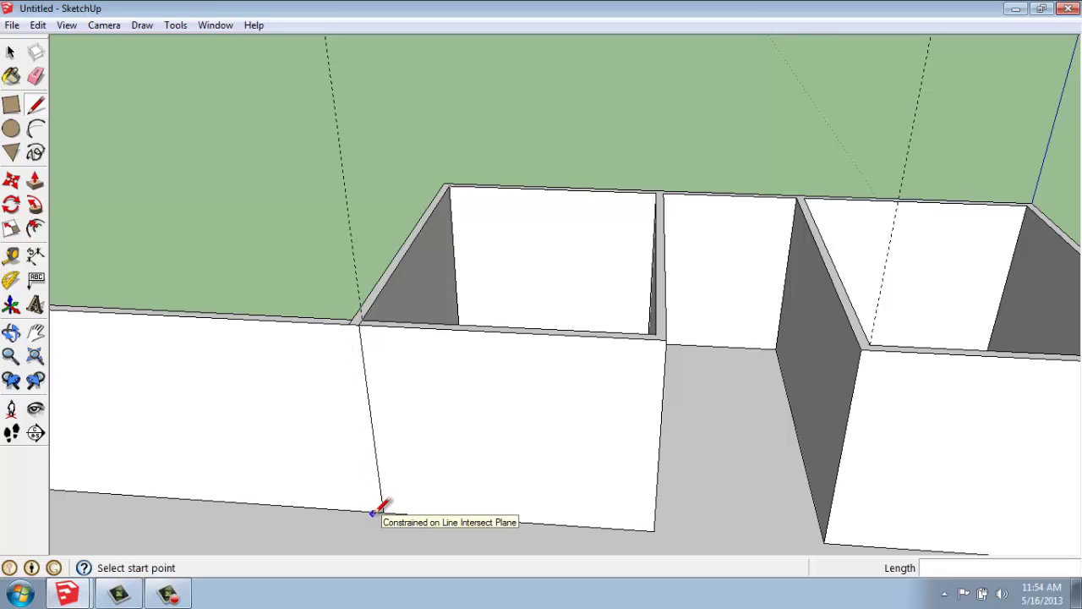
pyautogui.click(373, 513)
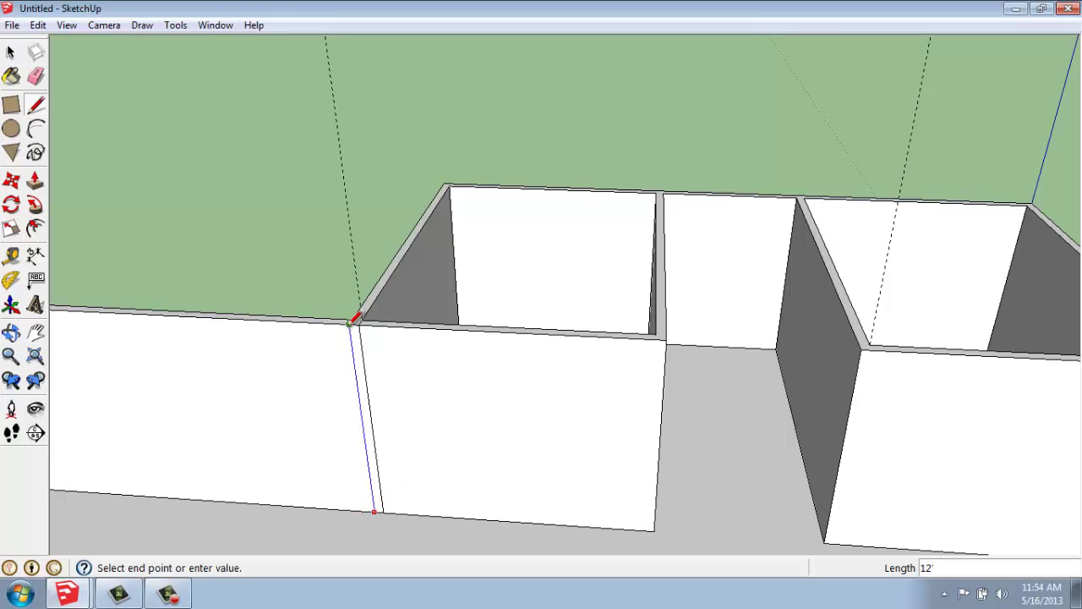
pyautogui.click(349, 326)
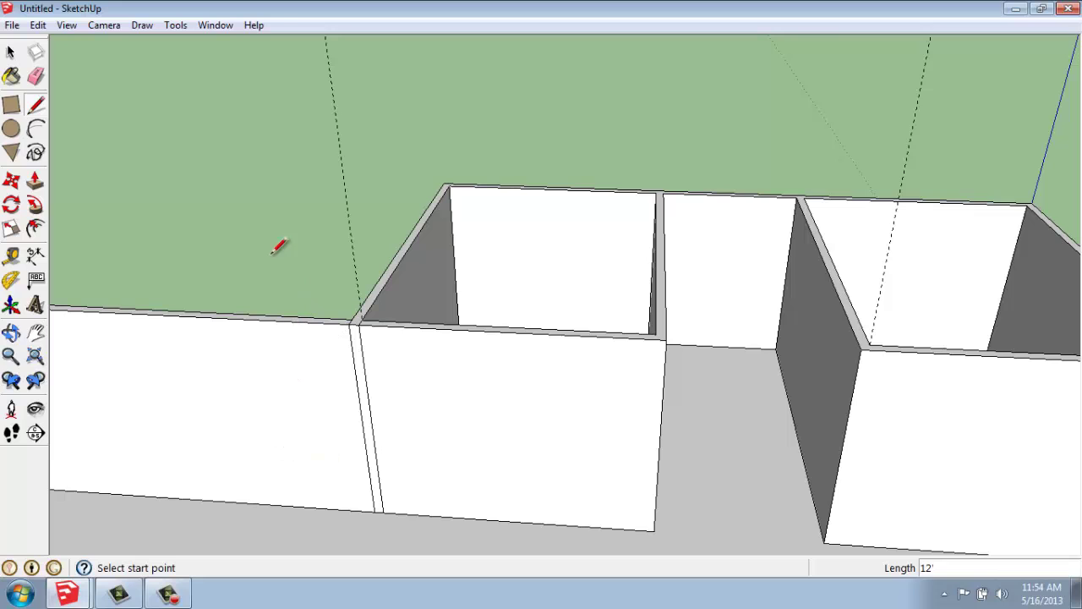
# - Push/Pull the narrow strip at the re-entrant corner 19' to the opposite exterior wall, dividing off the wing room
pyautogui.click(34, 180)
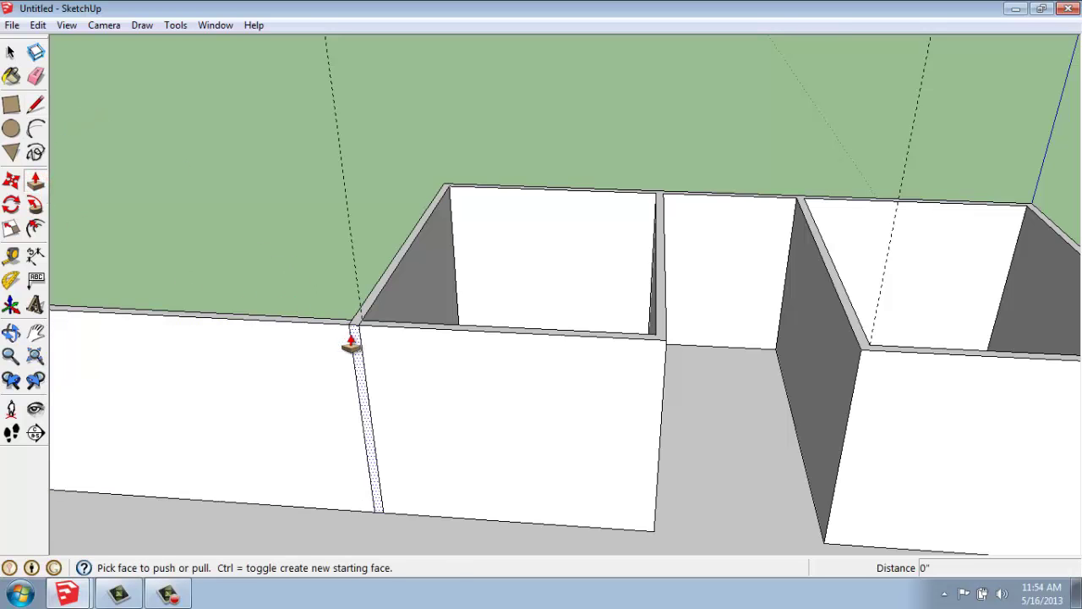
pyautogui.click(355, 336)
pyautogui.scroll(-3, 338, 338)
pyautogui.moveTo(338, 338); pyautogui.dragTo(285, 454, button='middle')
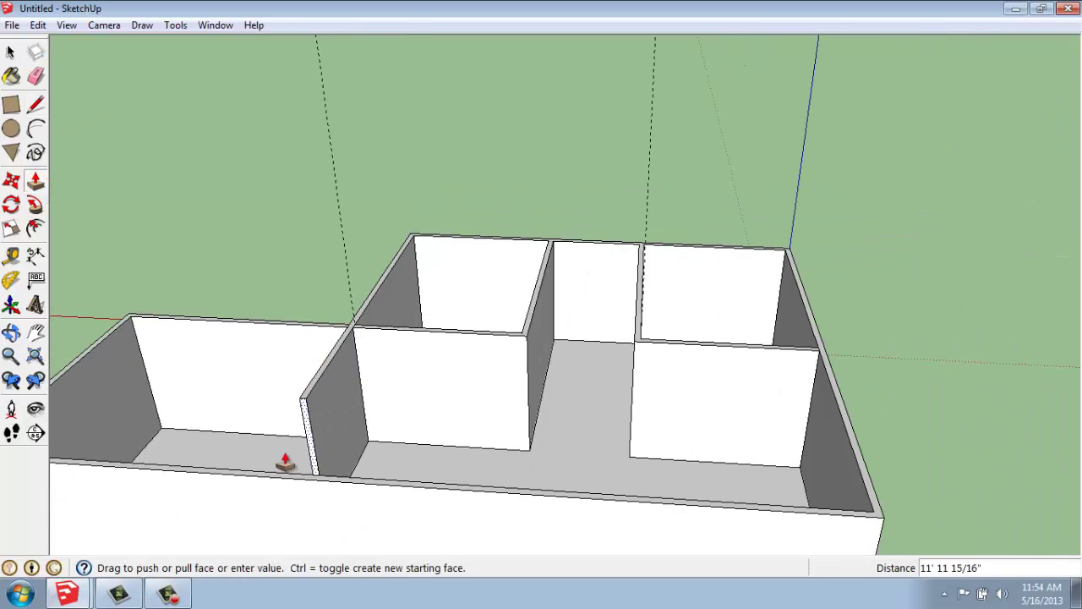
pyautogui.click(234, 522)
# - Erase the seam lines on the wall tops at both ends of the new 19' partition
pyautogui.moveTo(106, 299); pyautogui.dragTo(787, 416, button='middle')
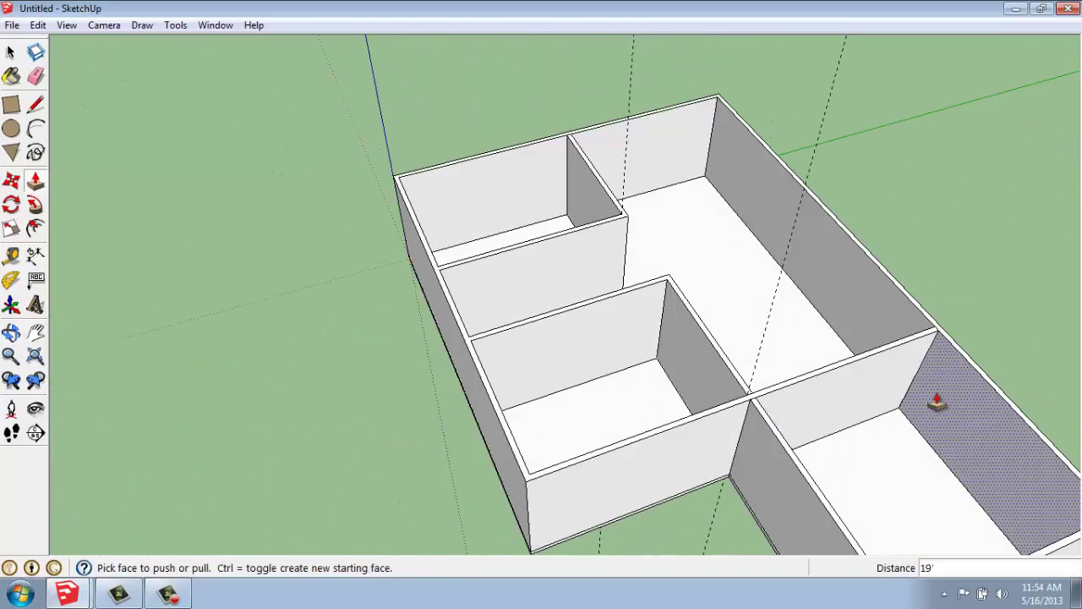
pyautogui.scroll(2, 975, 403)
pyautogui.scroll(2, 976, 403)
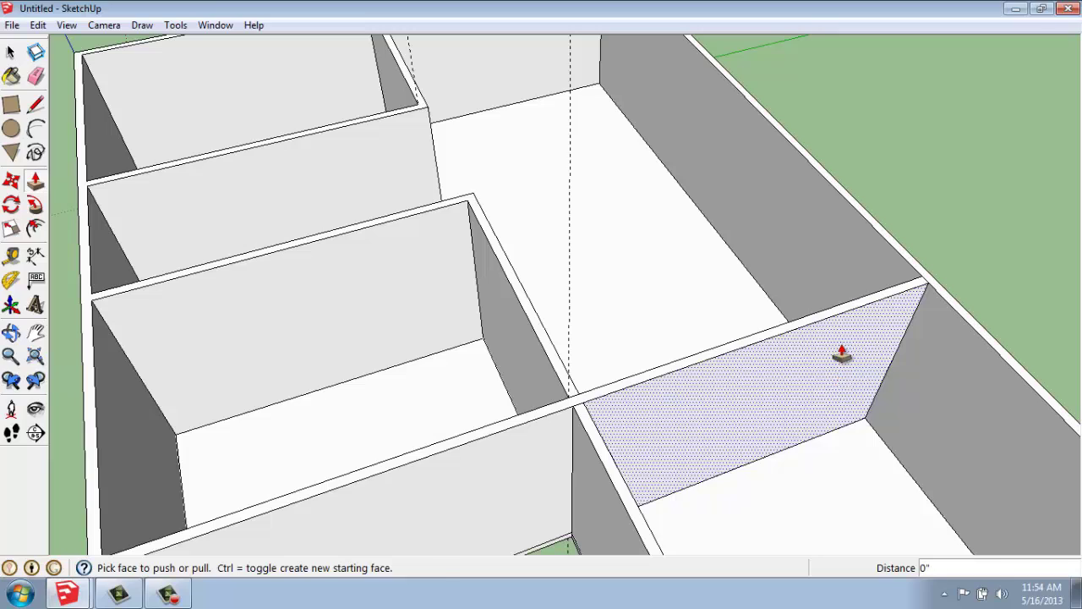
pyautogui.press('e')
pyautogui.click(928, 281)
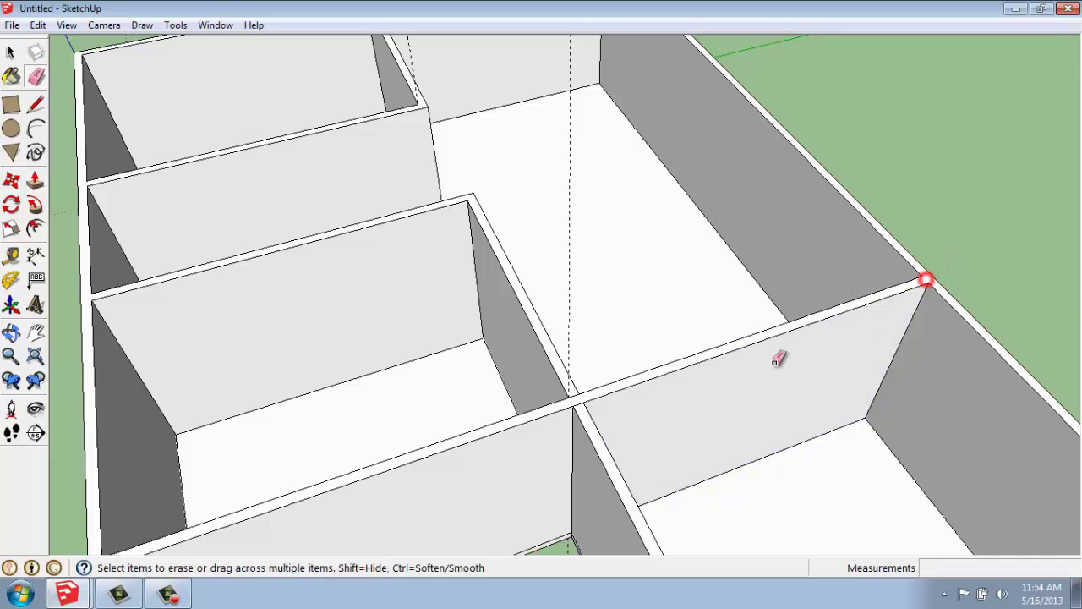
pyautogui.click(573, 387)
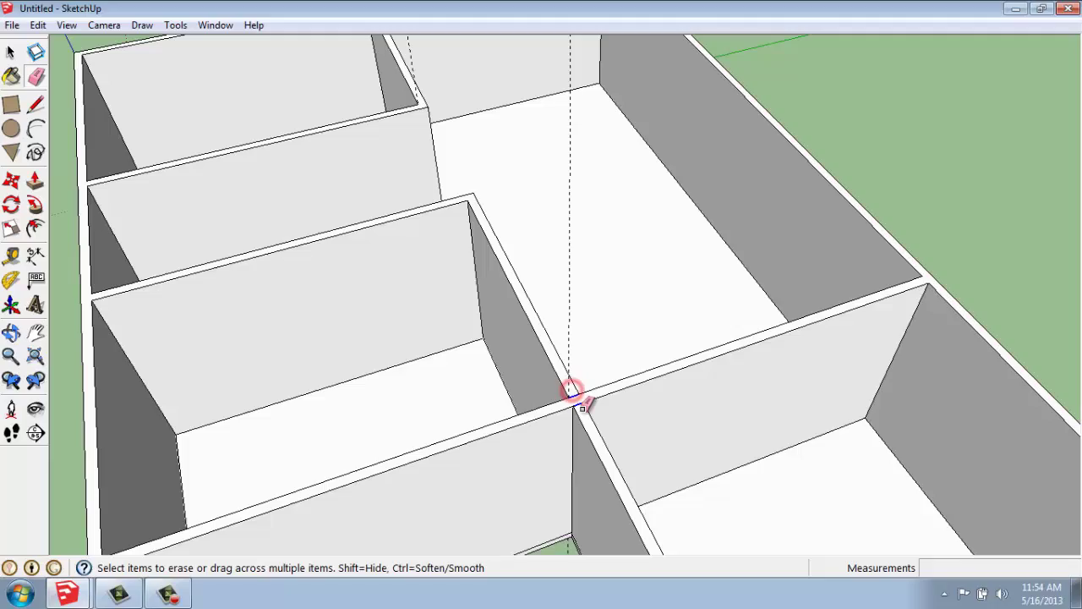
pyautogui.scroll(-2, 582, 391)
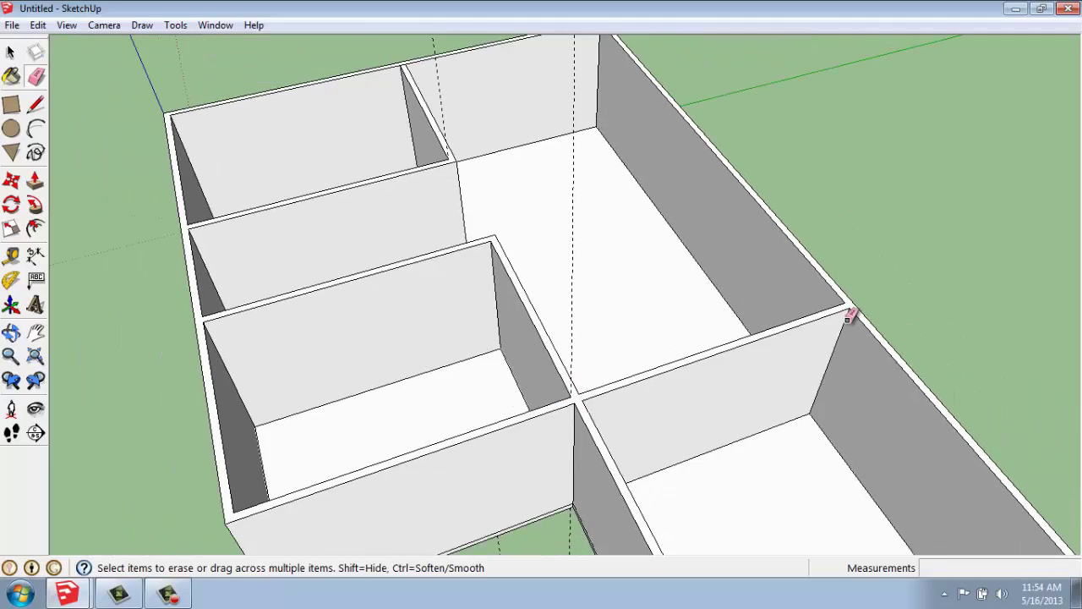
# - Examine the partition and exterior wall junctions from all sides for leftover seam lines
pyautogui.moveTo(848, 311)
pyautogui.mouseDown(button='middle')
pyautogui.moveTo(787, 326)
pyautogui.moveTo(314, 280)
pyautogui.moveTo(413, 315)
pyautogui.mouseUp(button='middle')
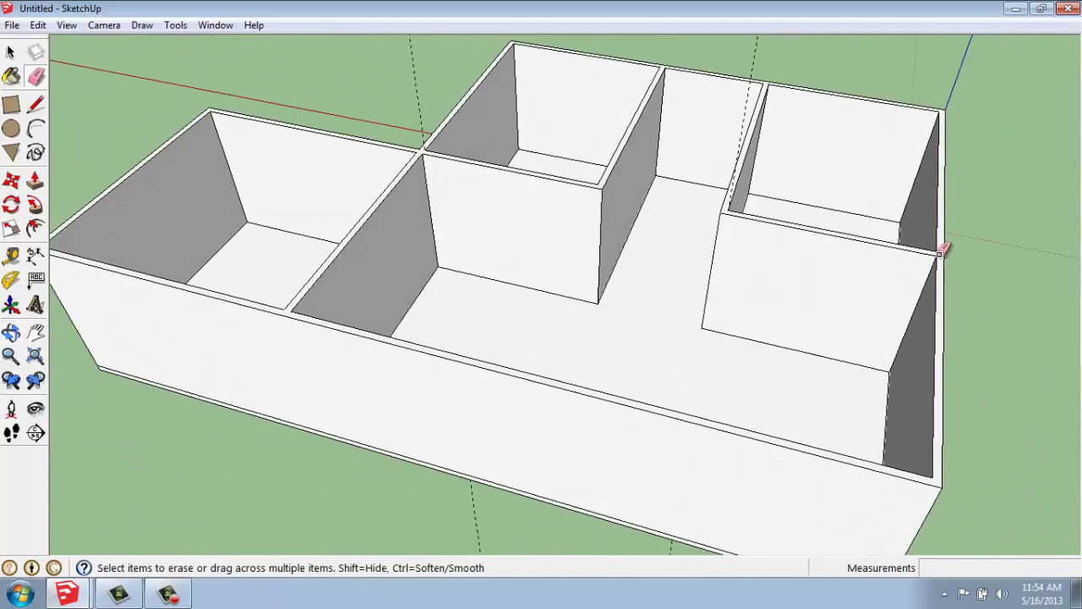
pyautogui.moveTo(942, 241); pyautogui.dragTo(983, 333, button='middle')
pyautogui.scroll(3, 950, 335)
pyautogui.scroll(2, 921, 328)
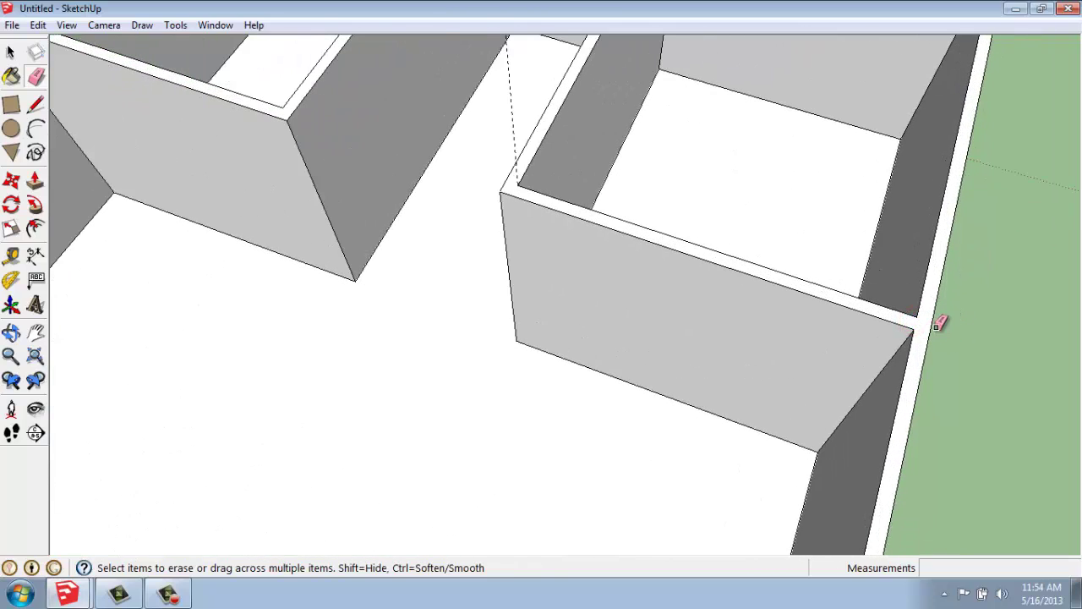
pyautogui.scroll(-5, 925, 330)
pyautogui.moveTo(782, 103)
pyautogui.mouseDown(button='middle')
pyautogui.moveTo(749, 184)
pyautogui.moveTo(761, 106)
pyautogui.moveTo(566, 87)
pyautogui.moveTo(490, 94)
pyautogui.moveTo(515, 75)
pyautogui.moveTo(684, 149)
pyautogui.mouseUp(button='middle')
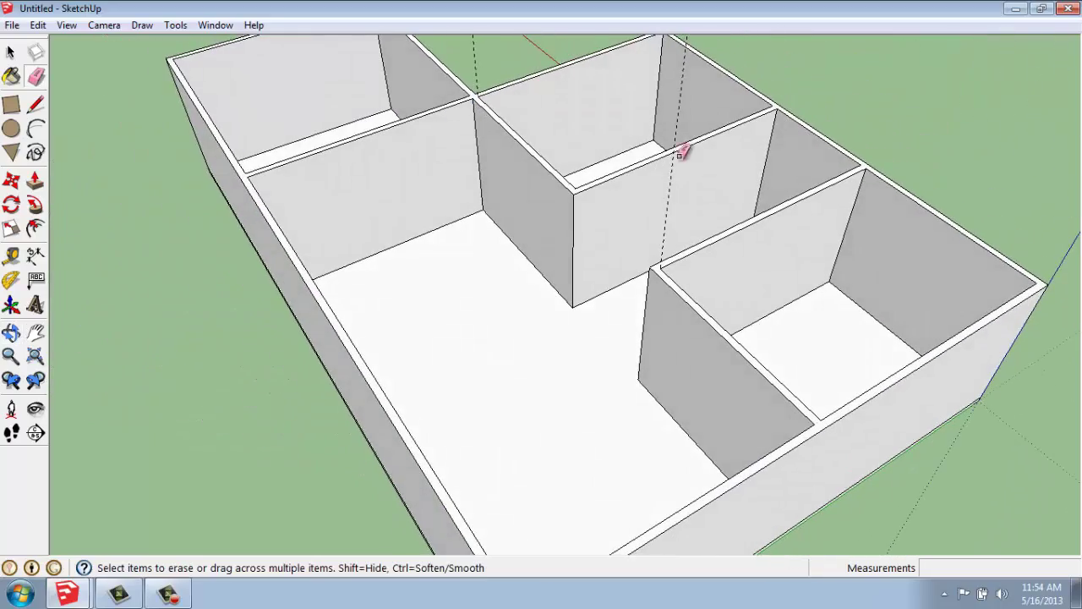
pyautogui.moveTo(1017, 147); pyautogui.dragTo(601, 181, button='middle')
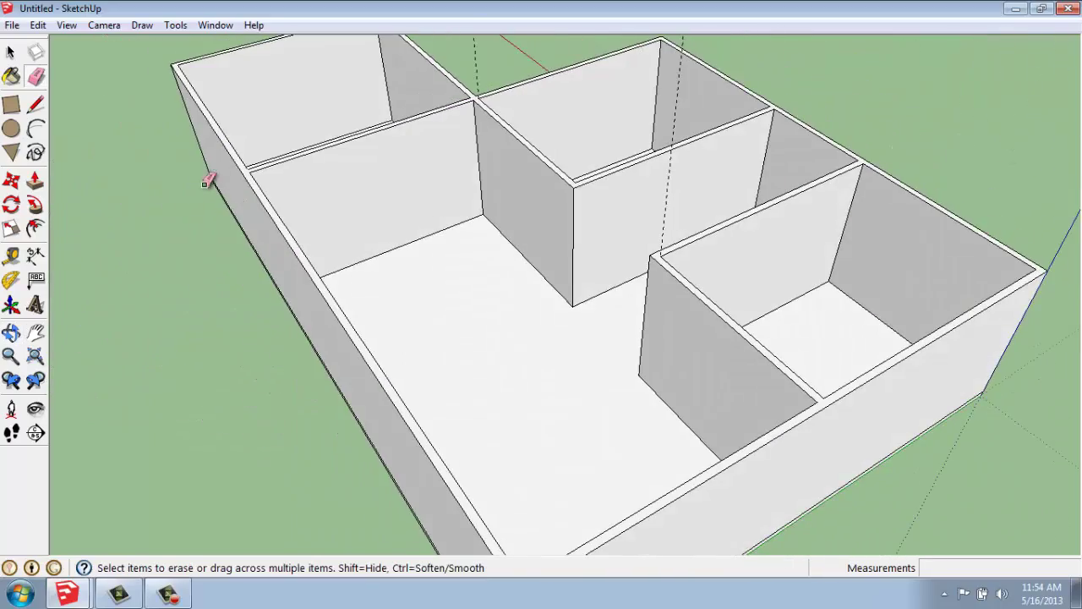
pyautogui.moveTo(210, 177)
pyautogui.mouseDown(button='middle')
pyautogui.moveTo(471, 273)
pyautogui.moveTo(647, 228)
pyautogui.moveTo(749, 150)
pyautogui.mouseUp(button='middle')
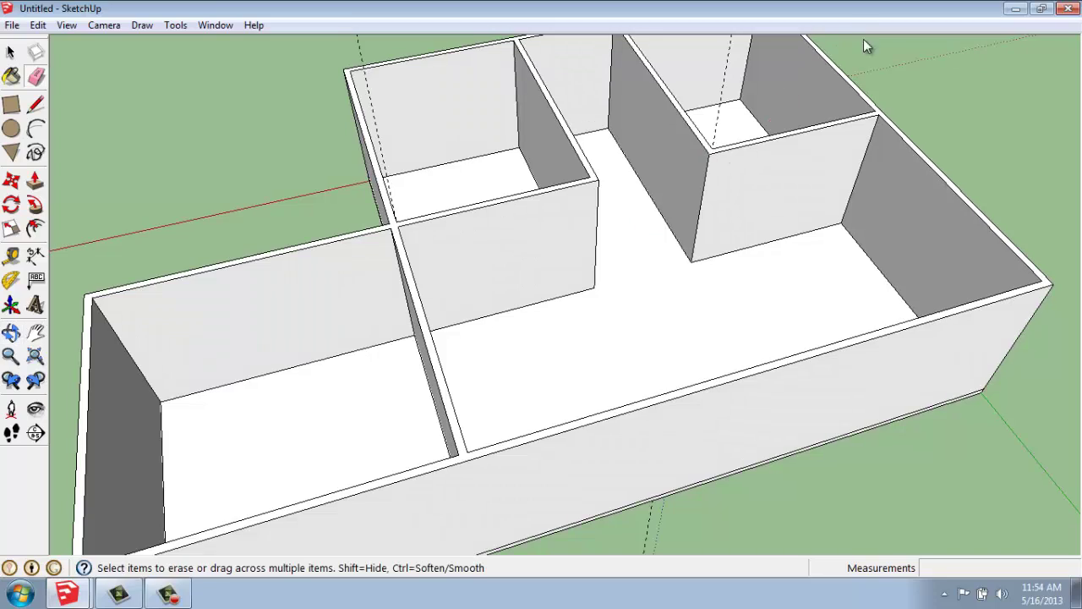
pyautogui.scroll(3, 868, 74)
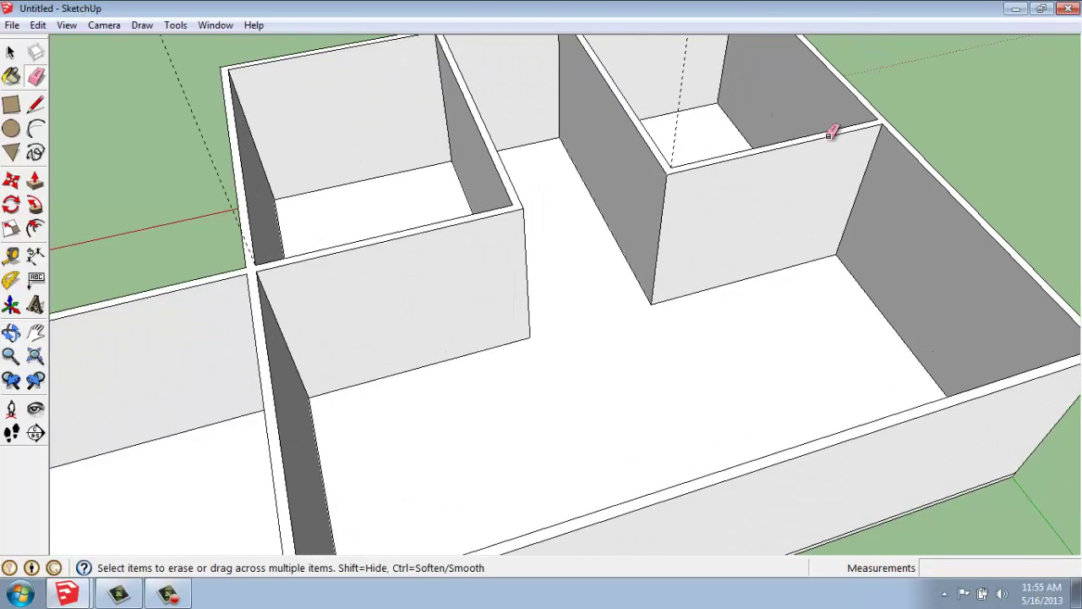
pyautogui.scroll(-2, 828, 139)
pyautogui.scroll(-2, 721, 235)
# - Erase the remaining dashed guide lines around the building
pyautogui.moveTo(344, 314)
pyautogui.mouseDown(button='middle')
pyautogui.moveTo(290, 347)
pyautogui.moveTo(744, 310)
pyautogui.moveTo(671, 271)
pyautogui.mouseUp(button='middle')
pyautogui.moveTo(364, 325)
pyautogui.mouseDown(button='middle')
pyautogui.moveTo(580, 295)
pyautogui.moveTo(580, 415)
pyautogui.mouseUp(button='middle')
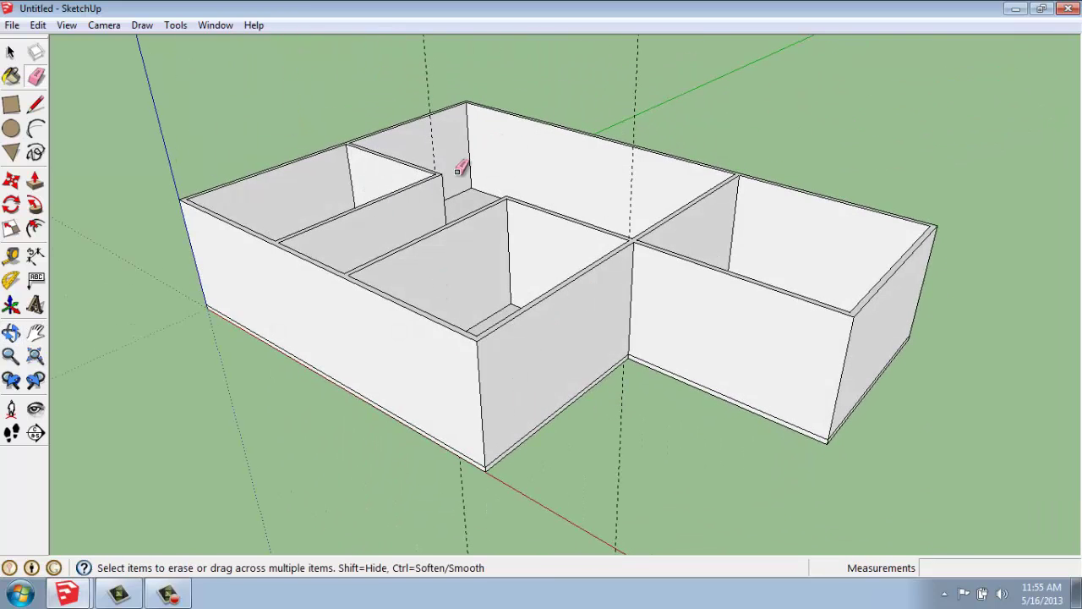
pyautogui.moveTo(710, 65)
pyautogui.mouseDown()
pyautogui.moveTo(393, 54)
pyautogui.moveTo(217, 137)
pyautogui.mouseUp()
pyautogui.moveTo(826, 126)
pyautogui.mouseDown(button='middle')
pyautogui.moveTo(845, 132)
pyautogui.moveTo(846, 113)
pyautogui.mouseUp(button='middle')
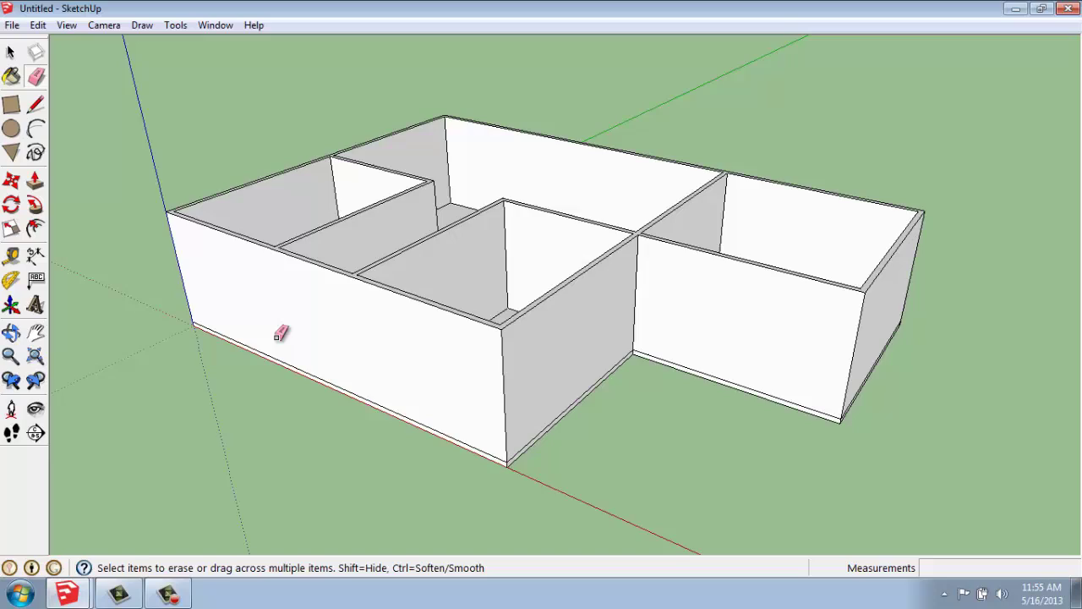
pyautogui.moveTo(282, 329)
pyautogui.mouseDown(button='middle')
pyautogui.moveTo(432, 307)
pyautogui.moveTo(271, 319)
pyautogui.moveTo(278, 234)
pyautogui.mouseUp(button='middle')
pyautogui.moveTo(367, 205)
pyautogui.mouseDown(button='middle')
pyautogui.moveTo(386, 299)
pyautogui.moveTo(387, 282)
pyautogui.mouseUp(button='middle')
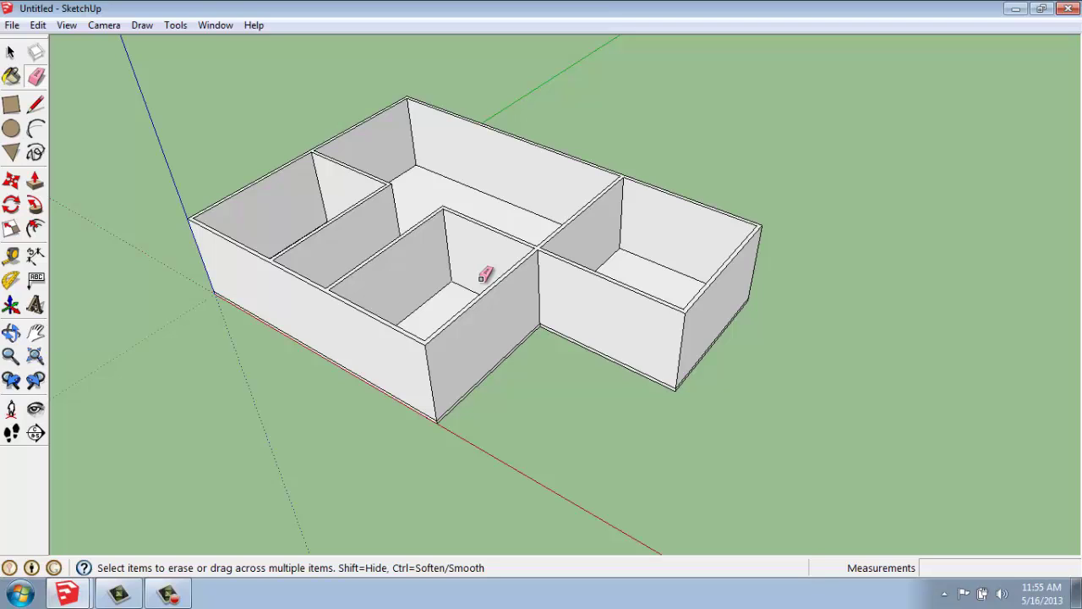
# - Select the long exterior wall face along the red axis together with its bounding edges
pyautogui.press('space')
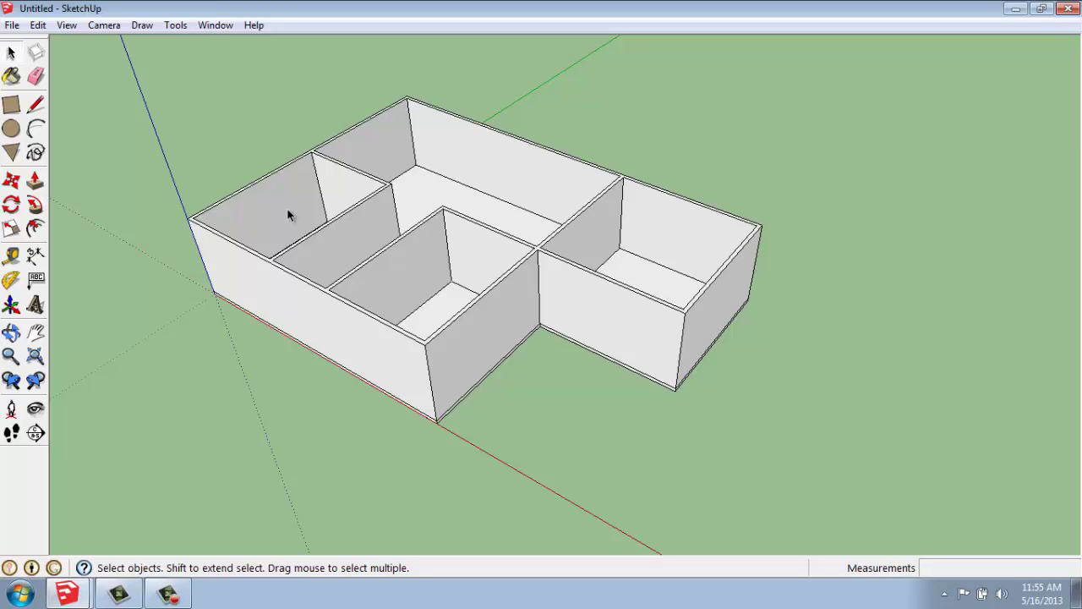
pyautogui.scroll(3, 287, 216)
pyautogui.click(300, 342)
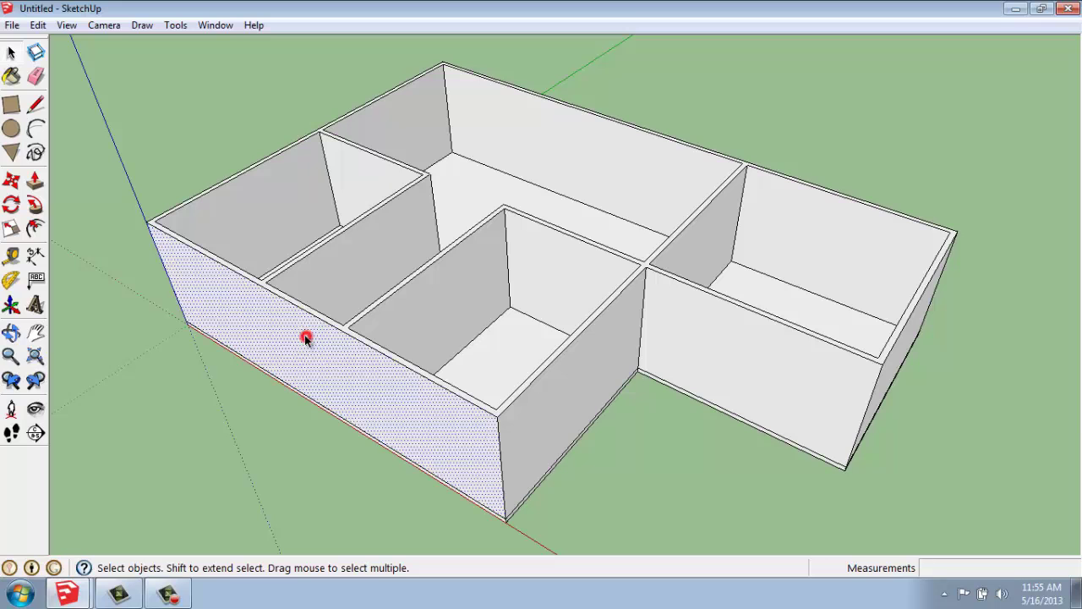
pyautogui.moveTo(301, 354)
pyautogui.mouseDown(button='middle')
pyautogui.moveTo(318, 363)
pyautogui.moveTo(349, 297)
pyautogui.mouseUp(button='middle')
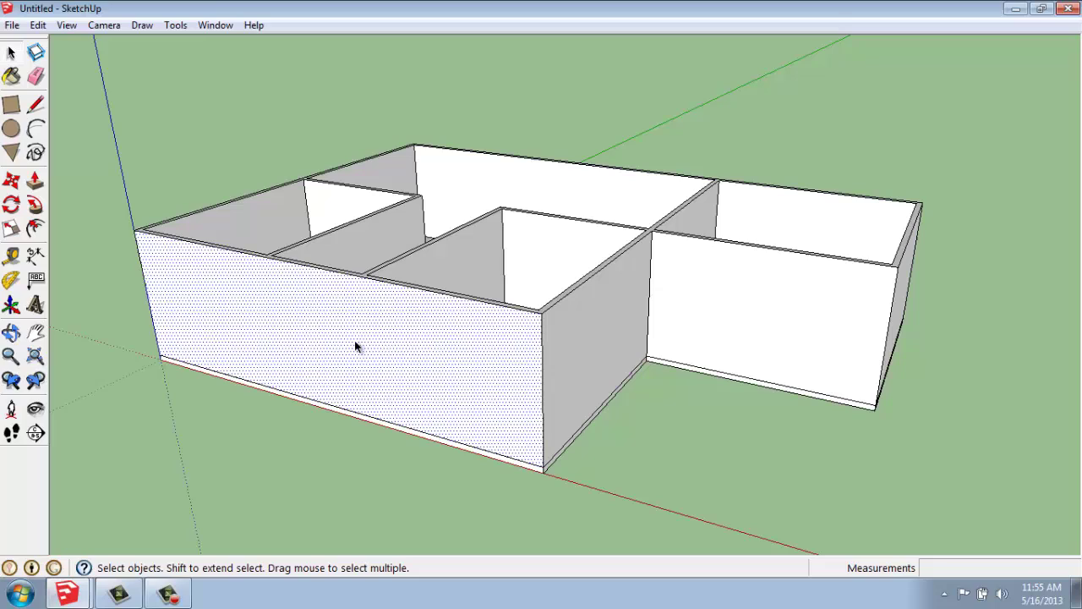
pyautogui.doubleClick(375, 321)
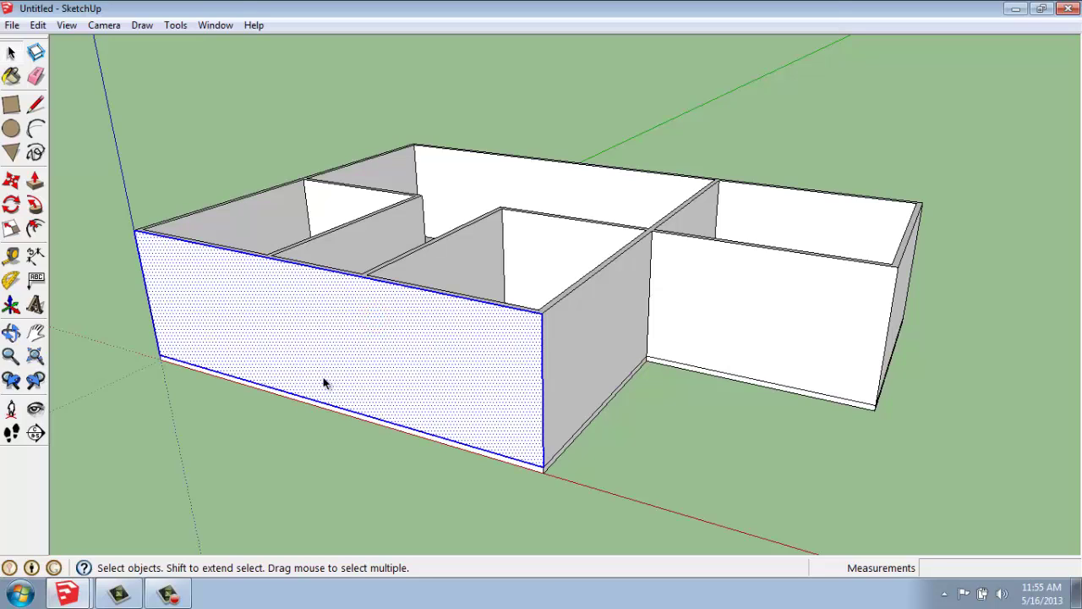
# - Select all connected faces and edges of the building, make them a group, and clear the selection
pyautogui.tripleClick(362, 356)
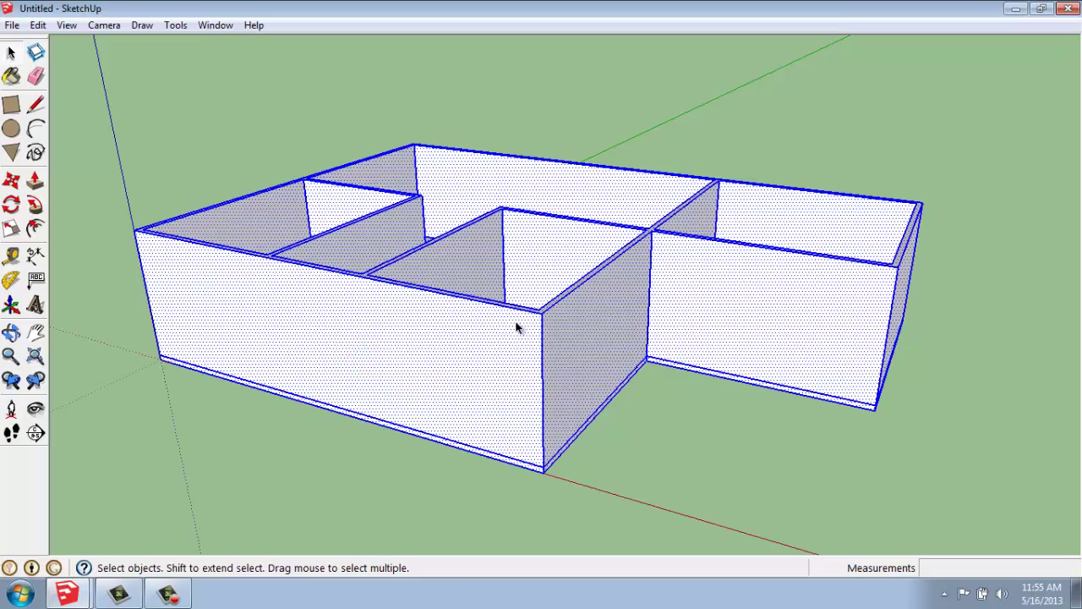
pyautogui.moveTo(526, 295); pyautogui.dragTo(485, 372, button='middle')
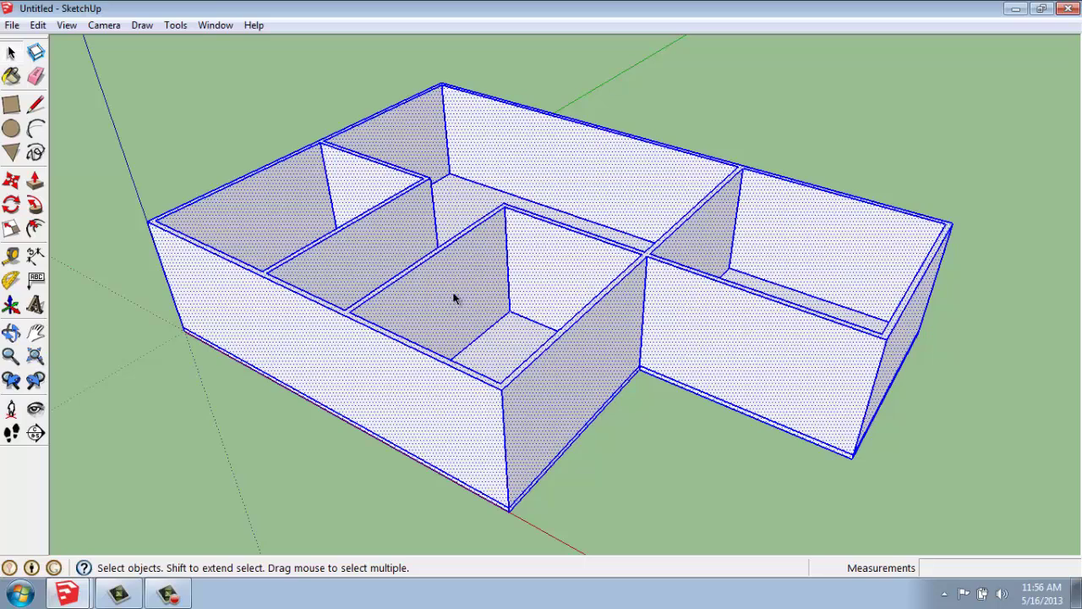
pyautogui.rightClick(532, 277)
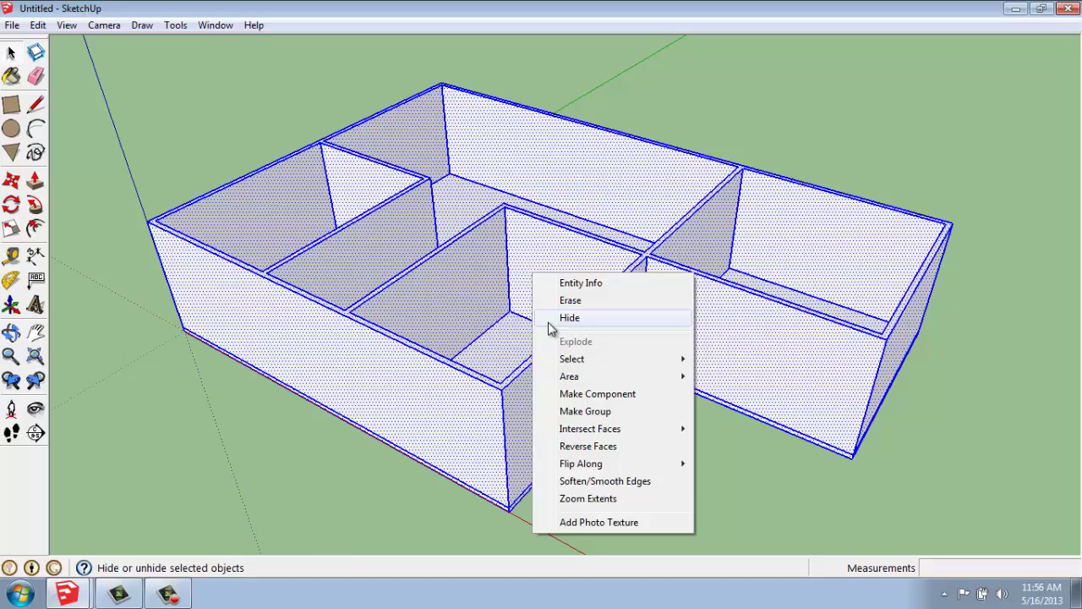
pyautogui.click(580, 411)
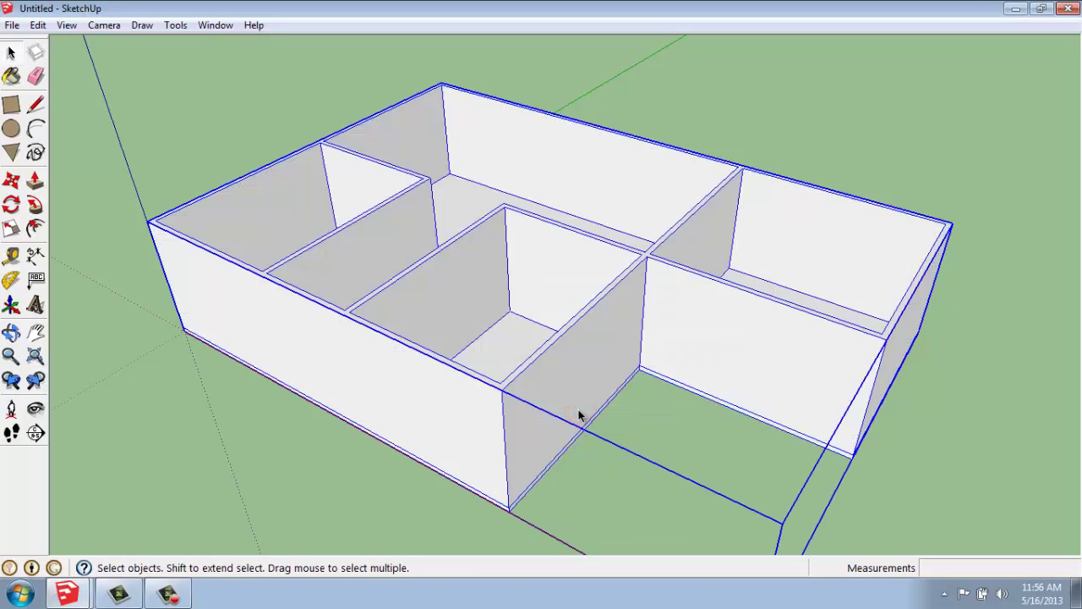
pyautogui.scroll(-3, 353, 370)
pyautogui.moveTo(316, 387); pyautogui.dragTo(602, 311, button='middle')
pyautogui.click(888, 269)
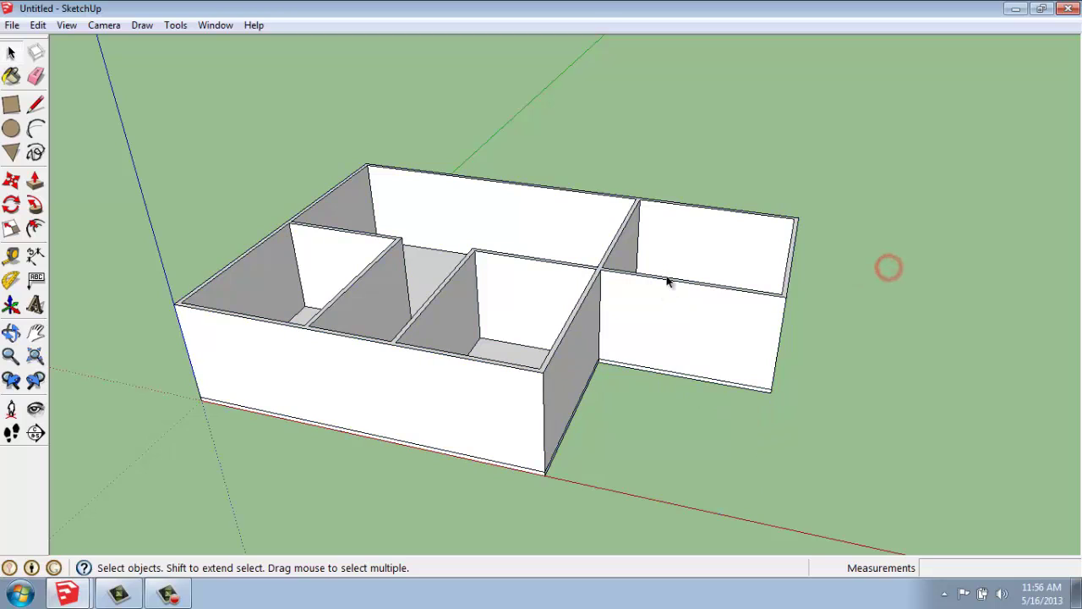
# - Select the building group, open it for editing, and close it again by returning to the main model
pyautogui.click(665, 287)
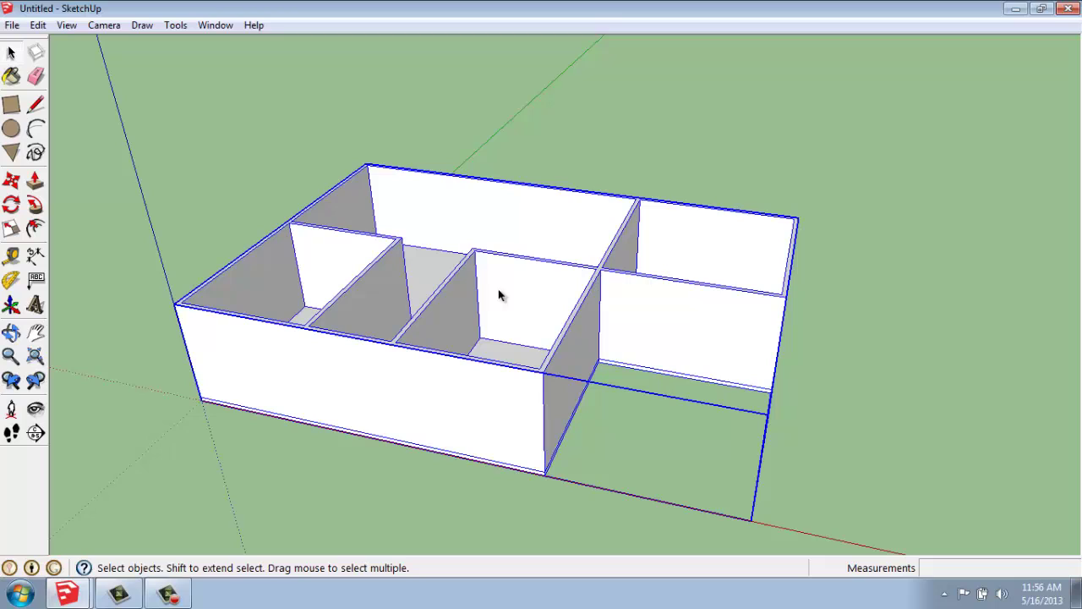
pyautogui.doubleClick(597, 269)
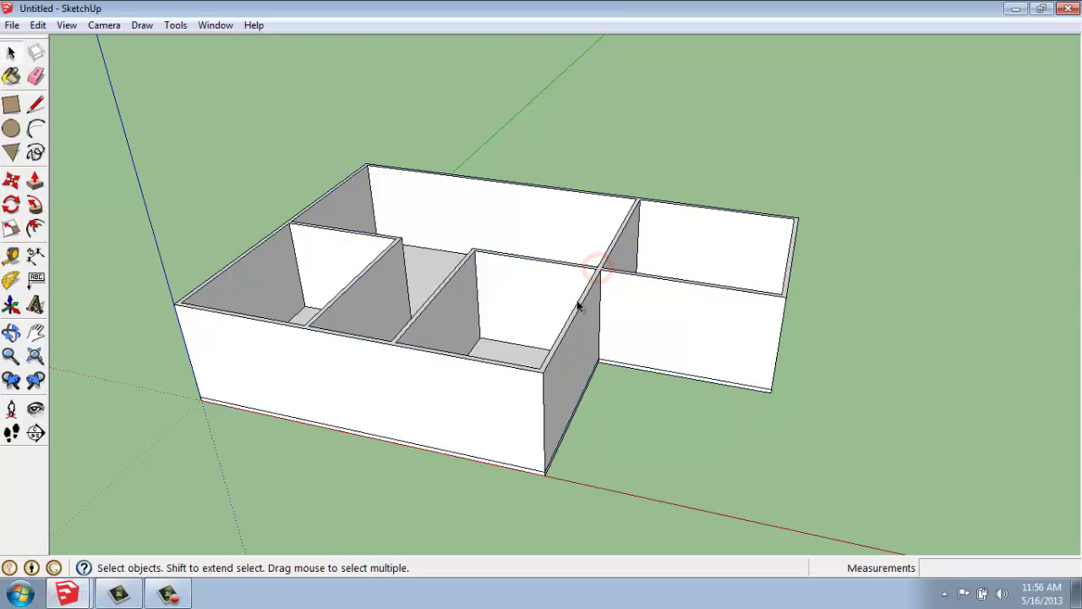
pyautogui.click(560, 325)
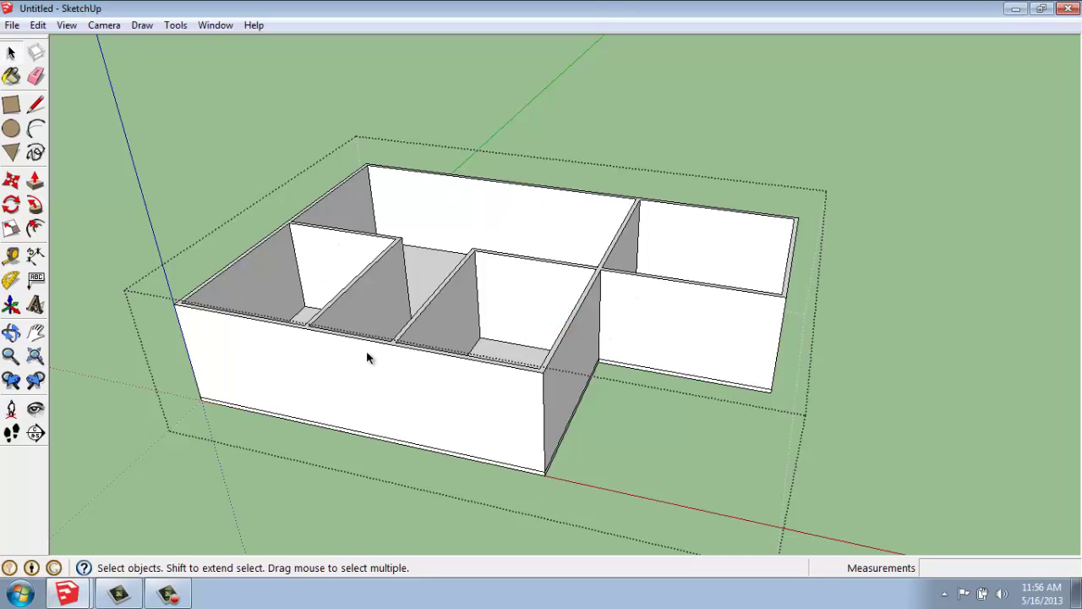
pyautogui.click(875, 290)
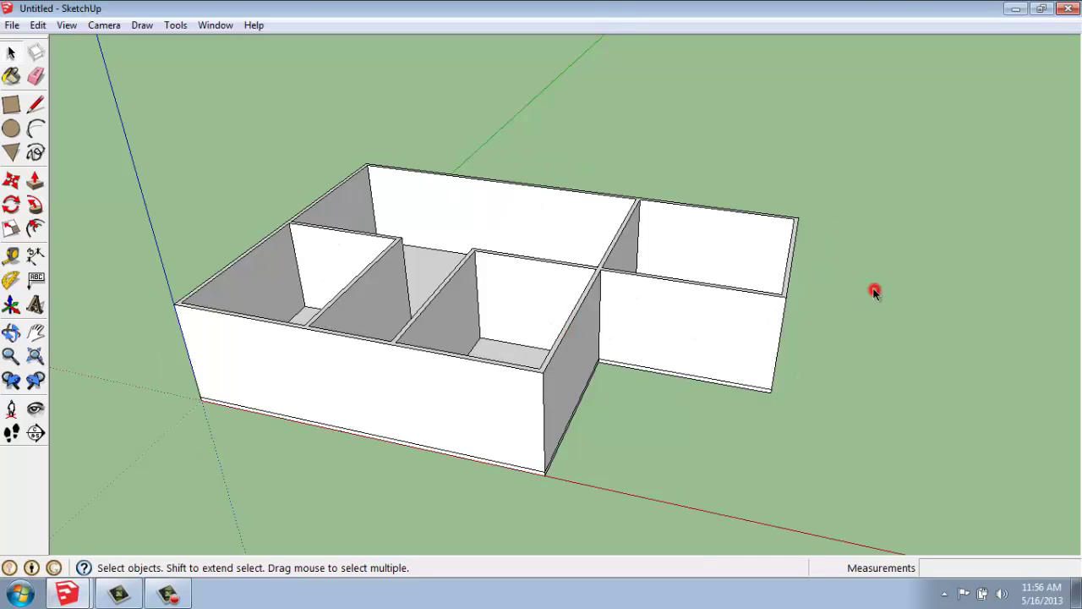
pyautogui.click(921, 226)
# - Open the building group for editing, try Push/Pull on its wall faces, and leave the group
pyautogui.rightClick(558, 293)
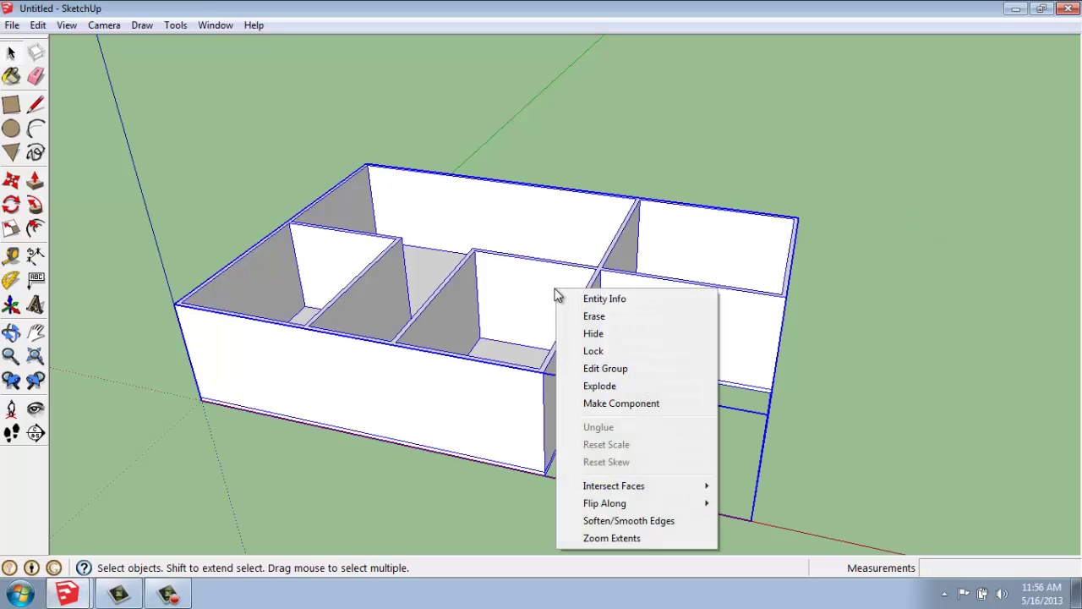
pyautogui.click(592, 369)
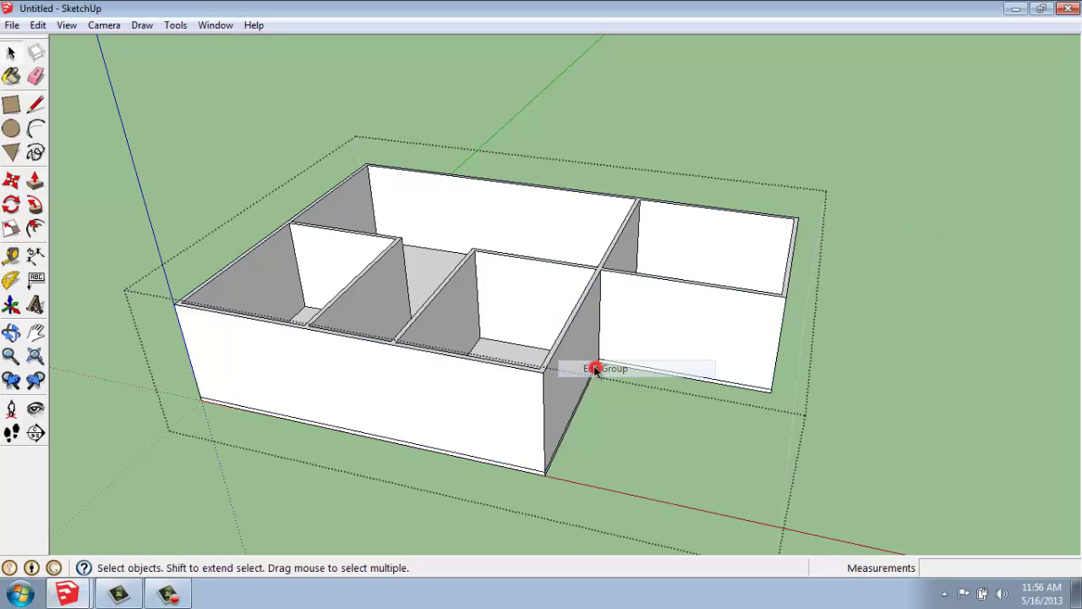
pyautogui.click(34, 180)
pyautogui.moveTo(599, 278); pyautogui.dragTo(578, 219)
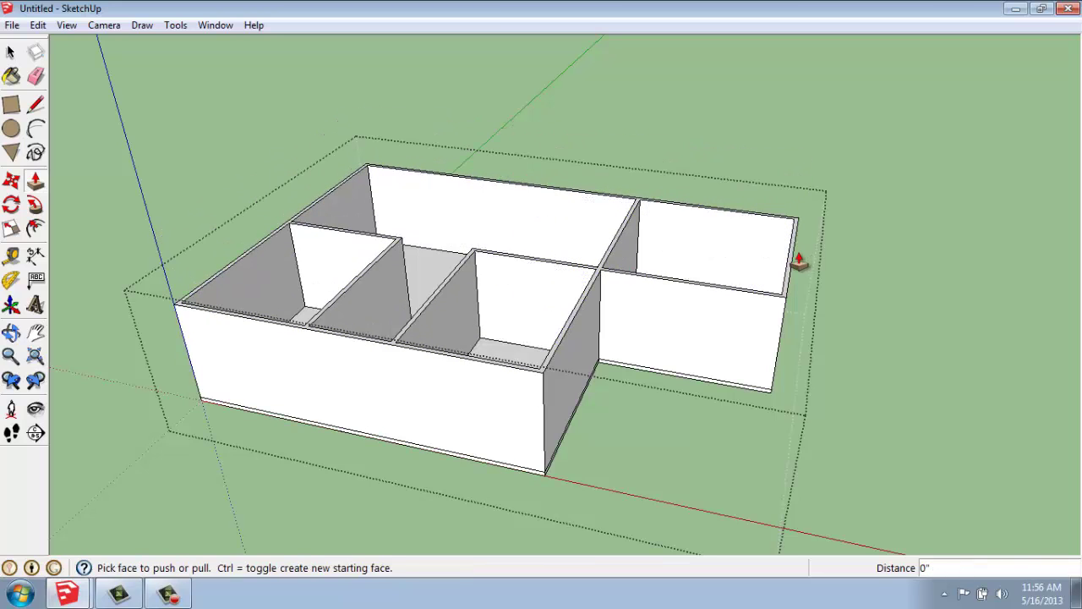
pyautogui.press('space')
pyautogui.click(866, 281)
pyautogui.scroll(-2, 729, 246)
pyautogui.moveTo(725, 252); pyautogui.dragTo(734, 265, button='middle')
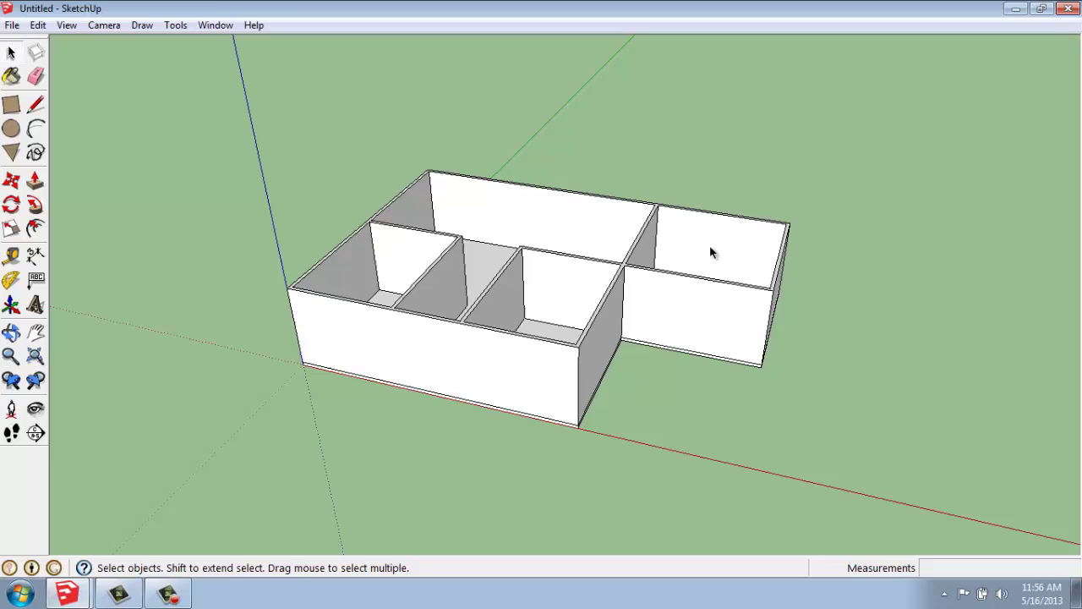
pyautogui.moveTo(713, 250); pyautogui.dragTo(651, 271, button='middle')
pyautogui.scroll(2, 752, 238)
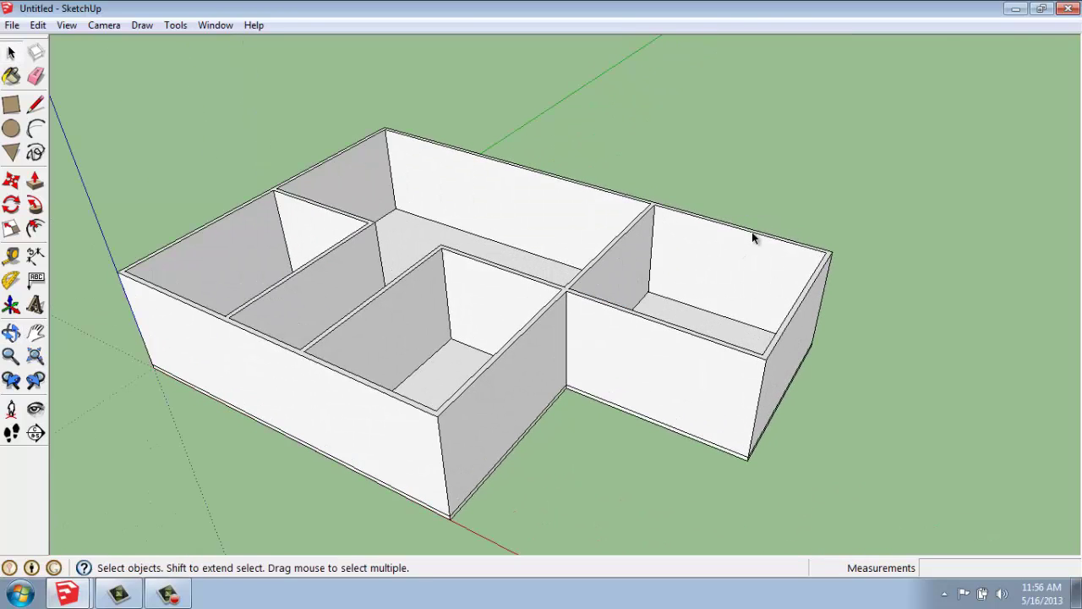